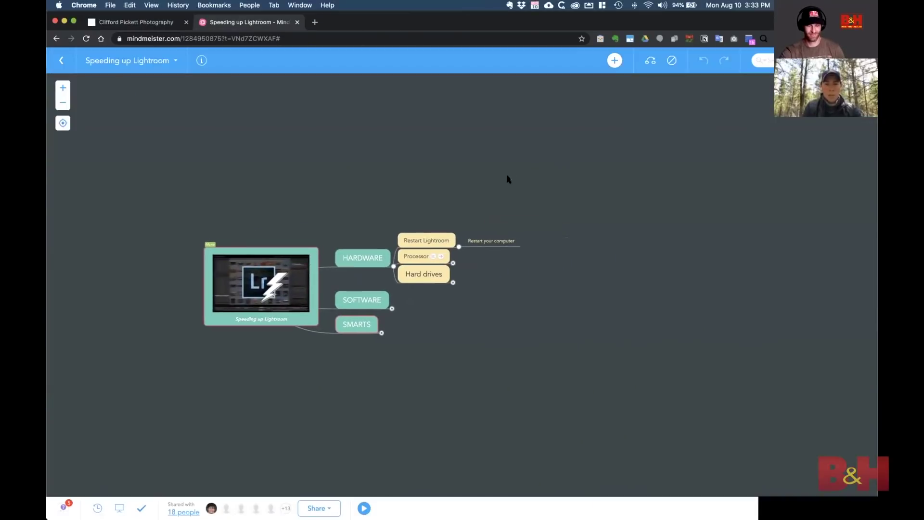
- Collapse the HARDWARE branch, then expand it to show Restart Lightroom, Processor and Hard drives
{"action": "left_click", "coordinate": [393, 267]}
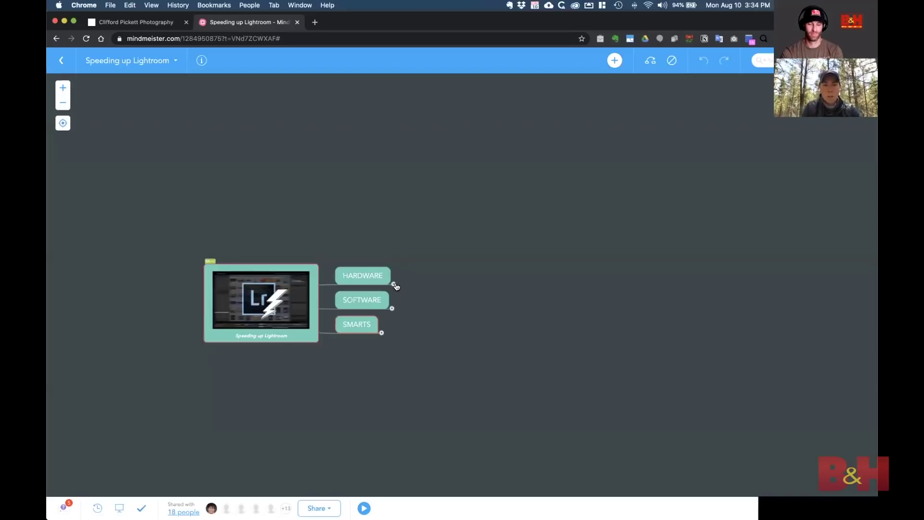
{"action": "left_click", "coordinate": [394, 284]}
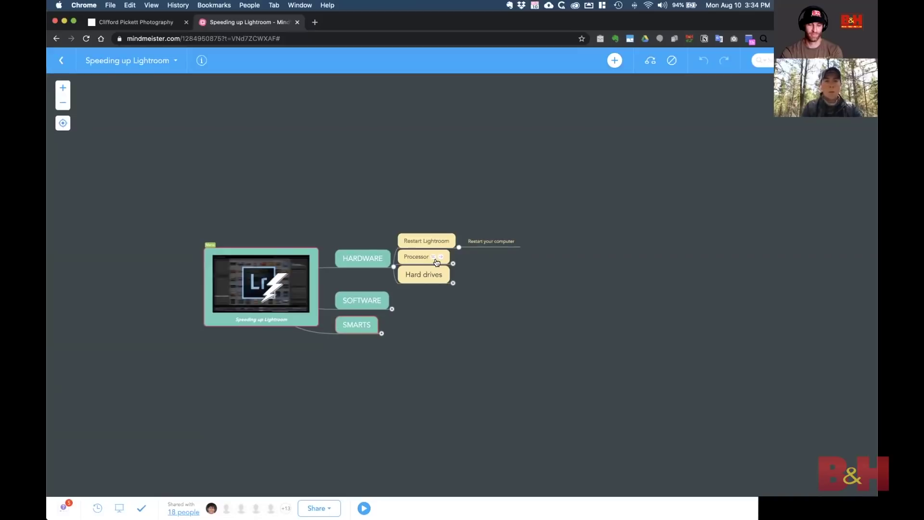
- Preview the Processor topic's note on 64-bit, multiple-core processors
{"action": "mouse_move", "coordinate": [436, 260]}
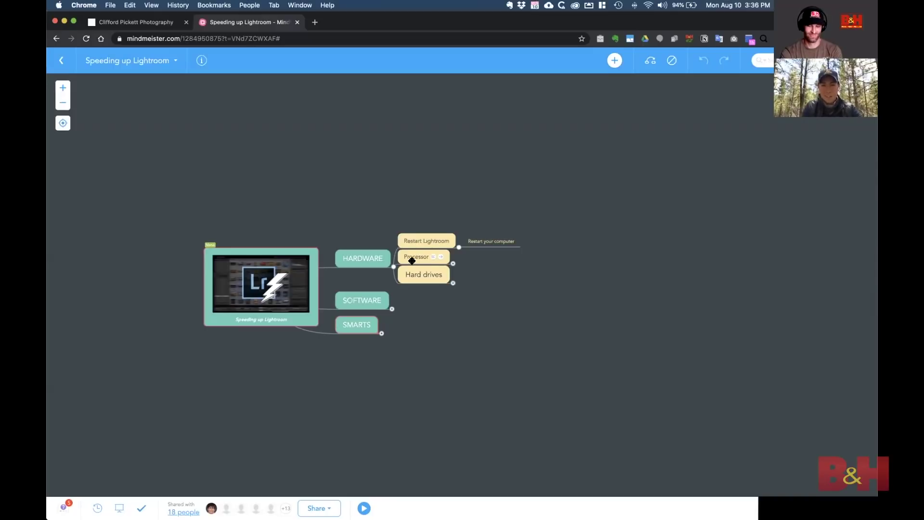
{"action": "mouse_move", "coordinate": [434, 259]}
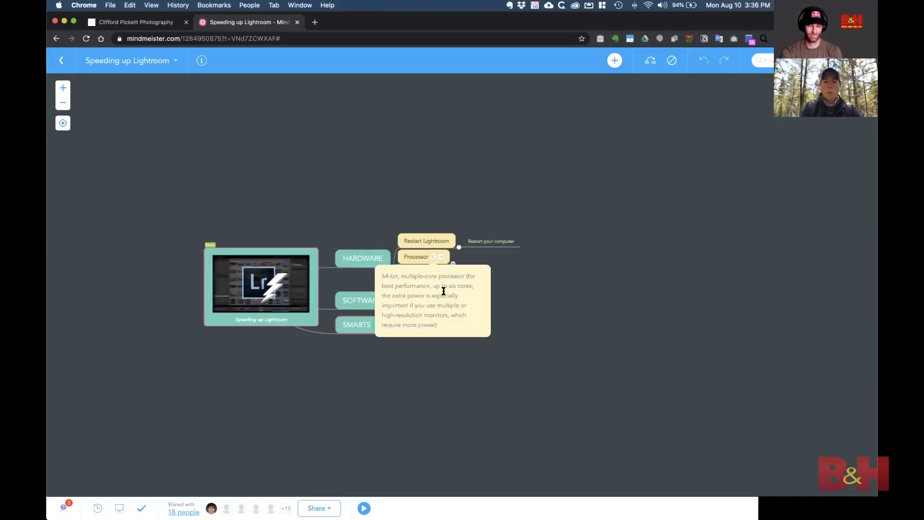
{"action": "left_click", "coordinate": [441, 260]}
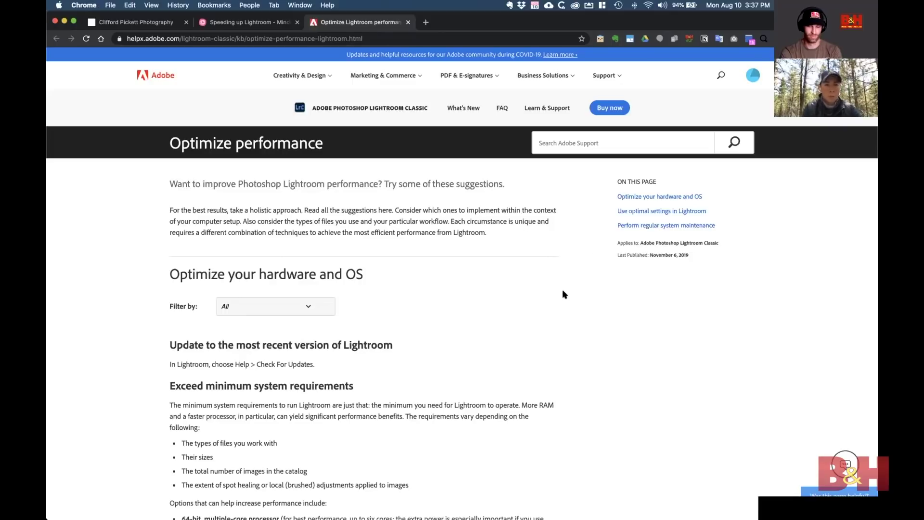
- Read the hardware requirements in the Adobe Optimize performance article, then return to the Speeding up Lightroom map
{"action": "scroll", "coordinate": [564, 294], "scroll_direction": "down", "scroll_amount": 3}
{"action": "scroll", "coordinate": [564, 294], "scroll_direction": "down", "scroll_amount": 1}
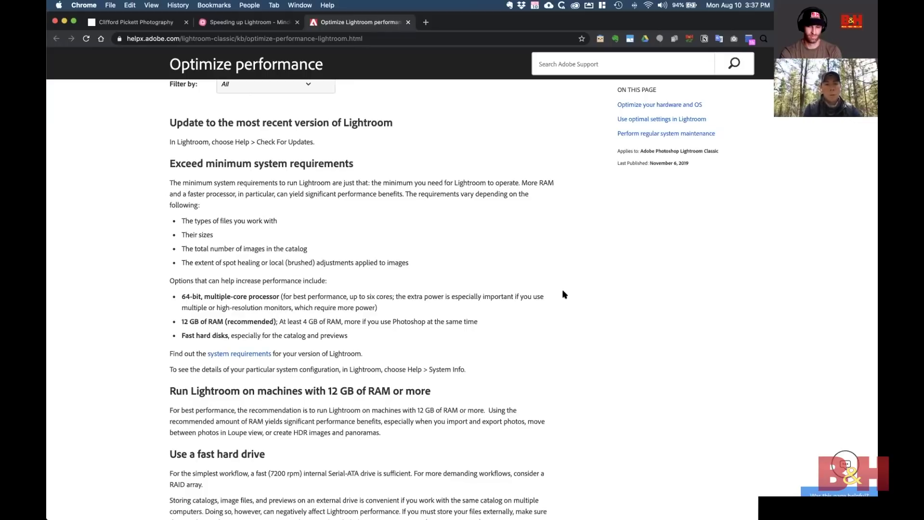
{"action": "scroll", "coordinate": [562, 292], "scroll_direction": "down", "scroll_amount": 2}
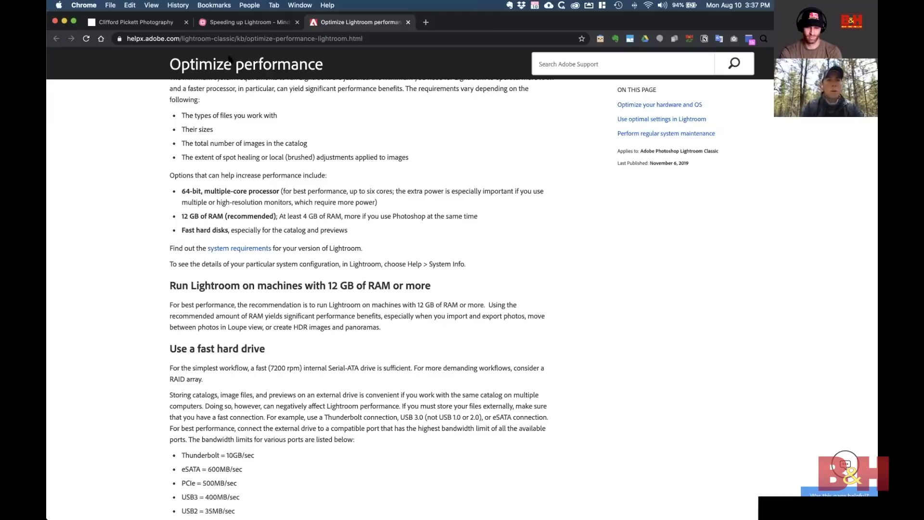
{"action": "left_click", "coordinate": [242, 25]}
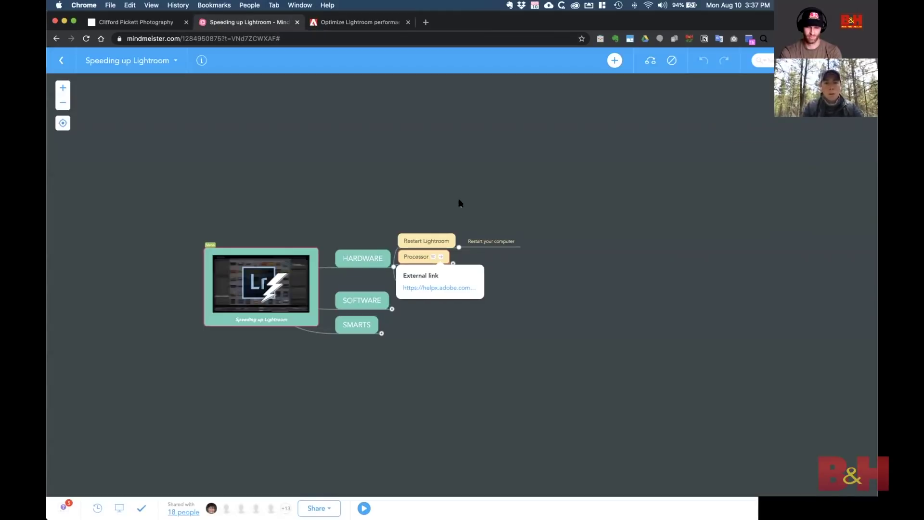
- Expand the Hard drives topic to review its drive tips, then bring up a Finder window
{"action": "left_click", "coordinate": [551, 285]}
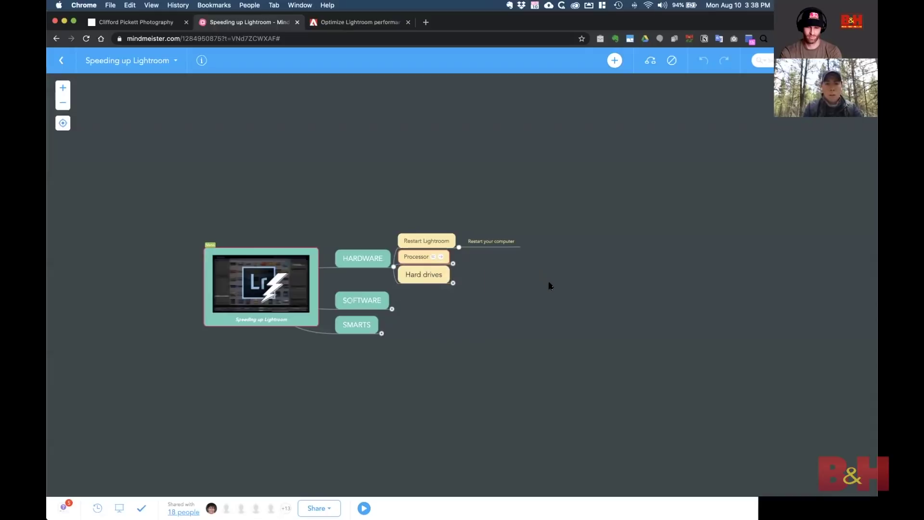
{"action": "left_click", "coordinate": [453, 282]}
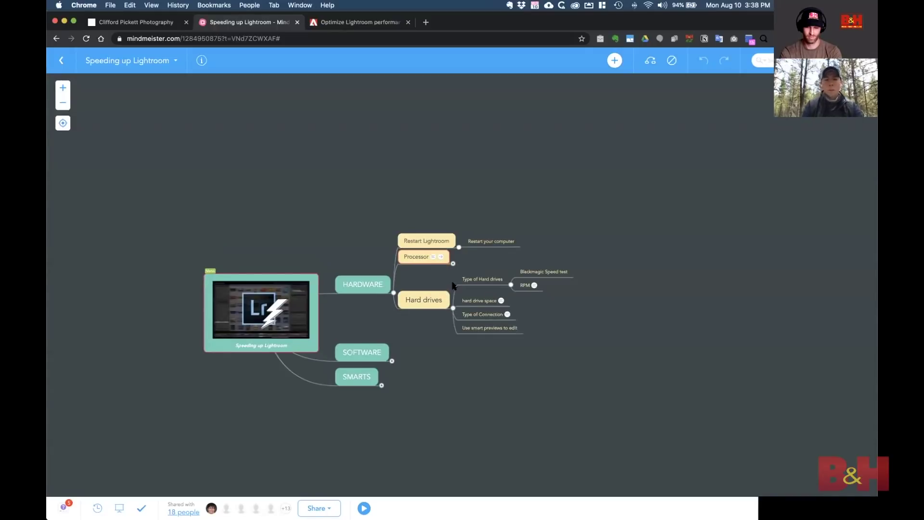
{"action": "scroll", "coordinate": [650, 282], "scroll_direction": "down", "scroll_amount": 5}
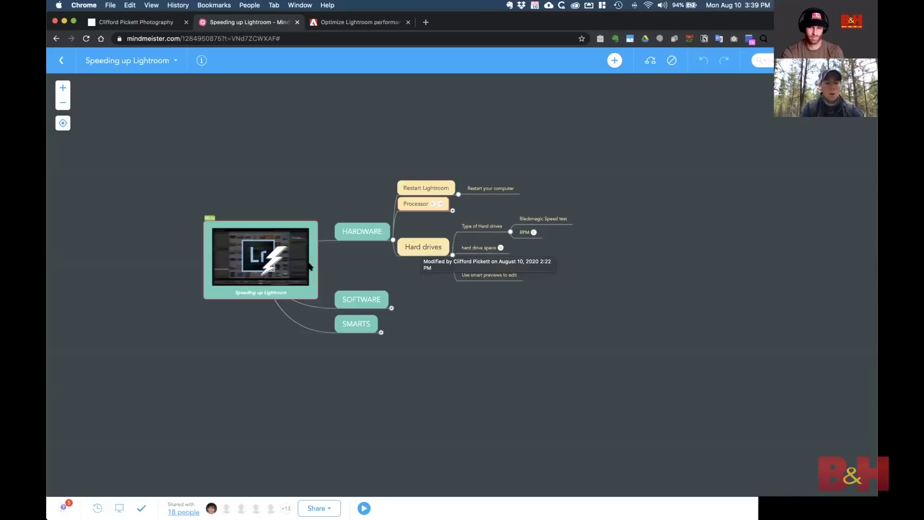
{"action": "key", "text": "super+alt+space"}
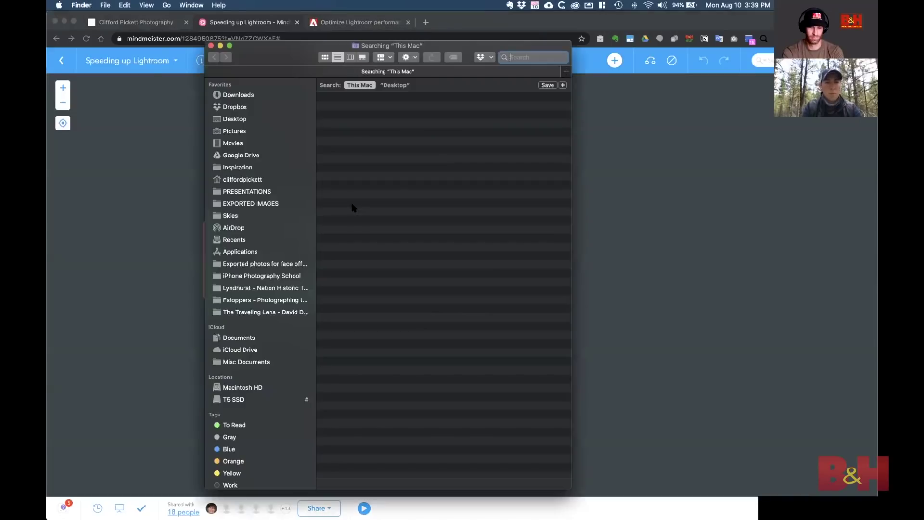
- Open Desktop's Speed test folder and preview the 5TB Seagate result: 47.0 MB/s write, 36.7 read
{"action": "left_click", "coordinate": [237, 119]}
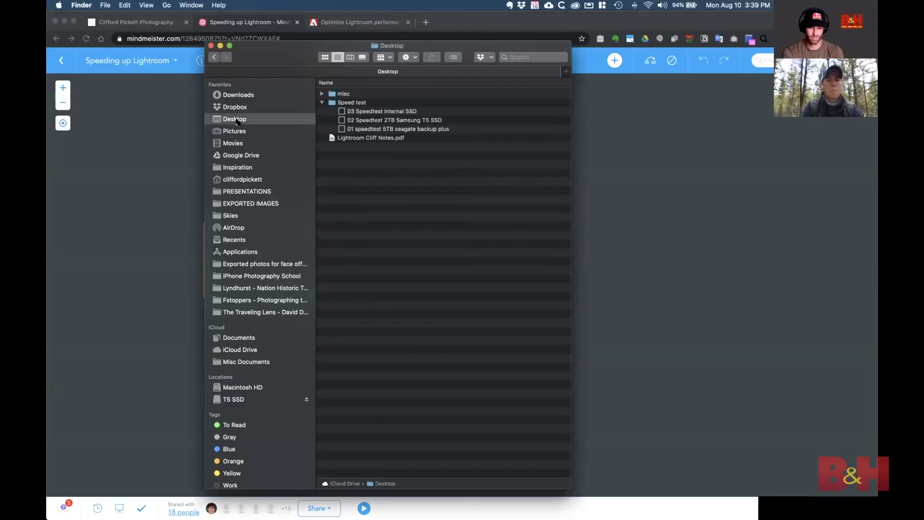
{"action": "double_click", "coordinate": [352, 103]}
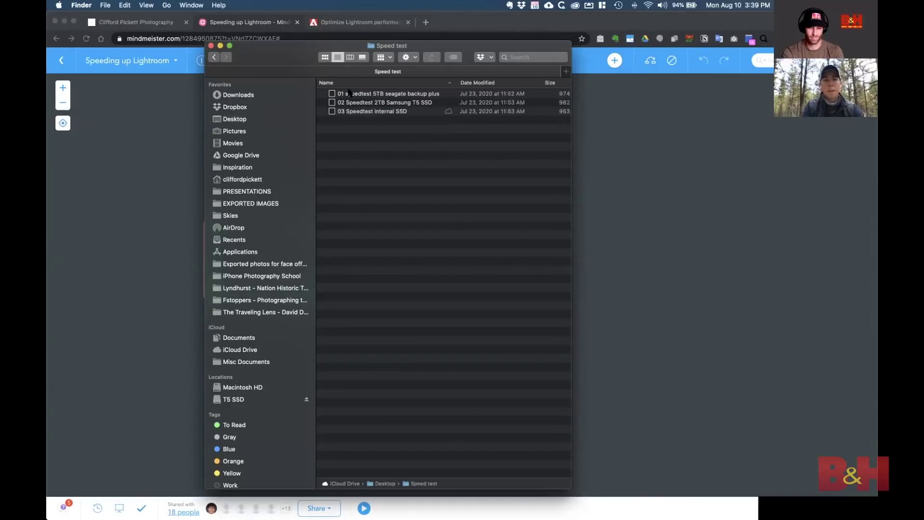
{"action": "left_click", "coordinate": [362, 94]}
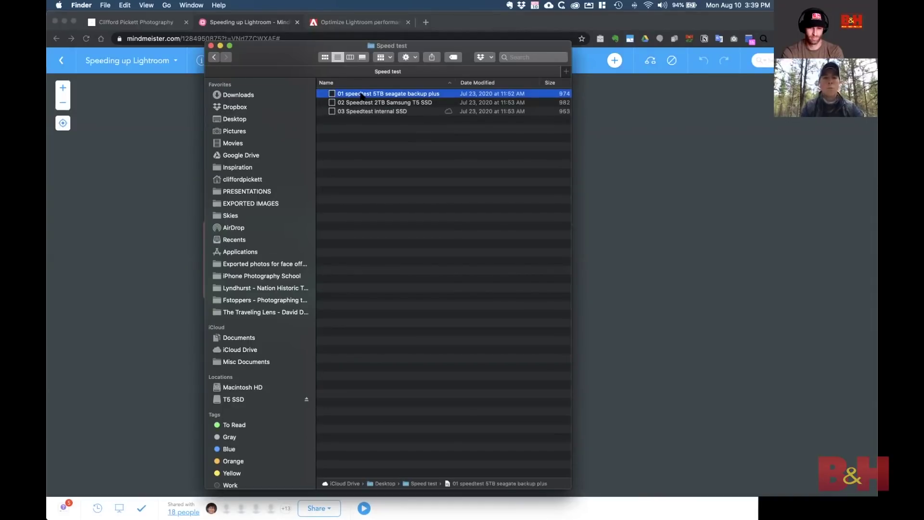
{"action": "key", "text": "space"}
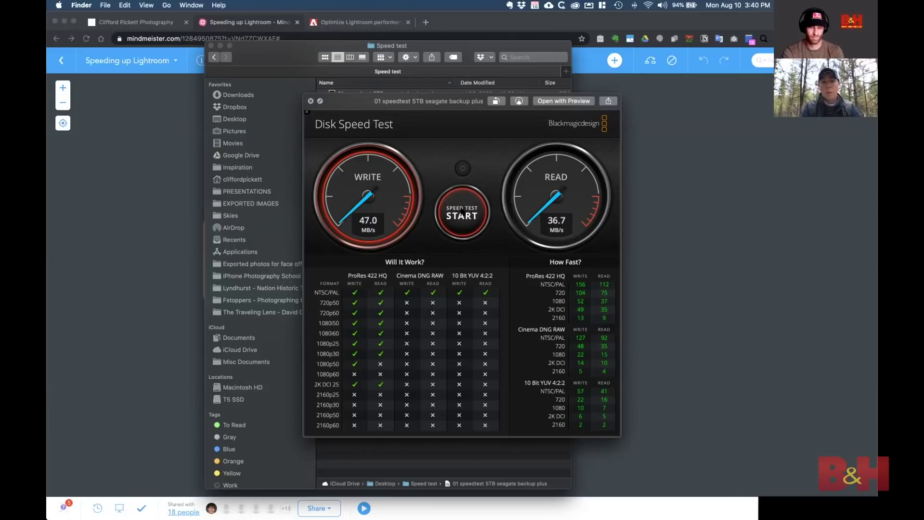
{"action": "key", "text": "space"}
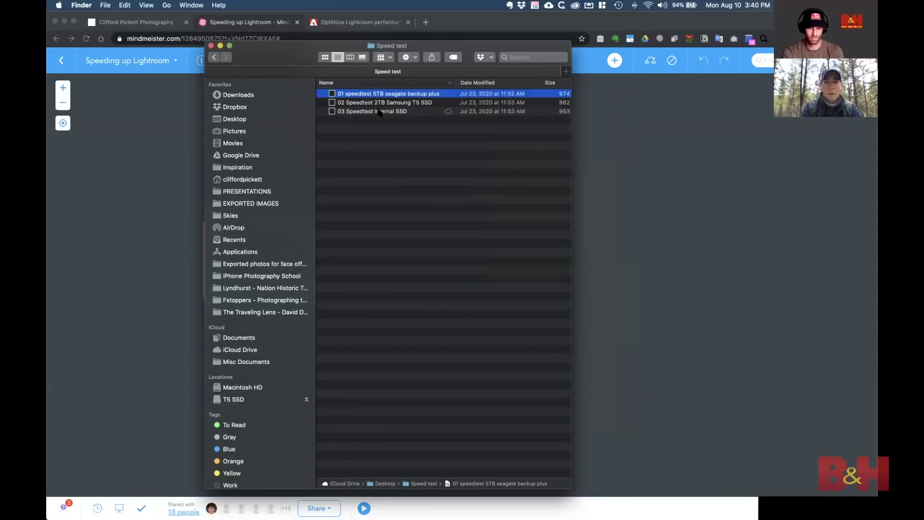
{"action": "left_click", "coordinate": [379, 102]}
{"action": "key", "text": "space"}
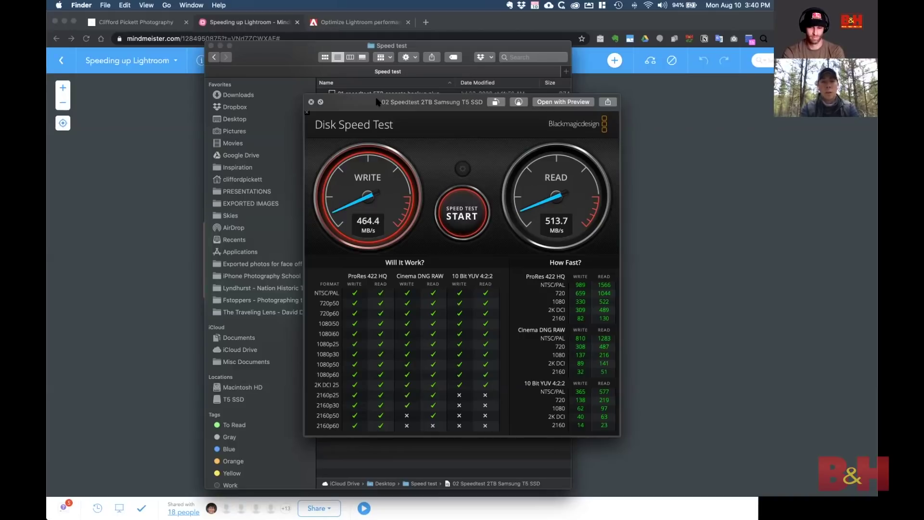
{"action": "key", "text": "space"}
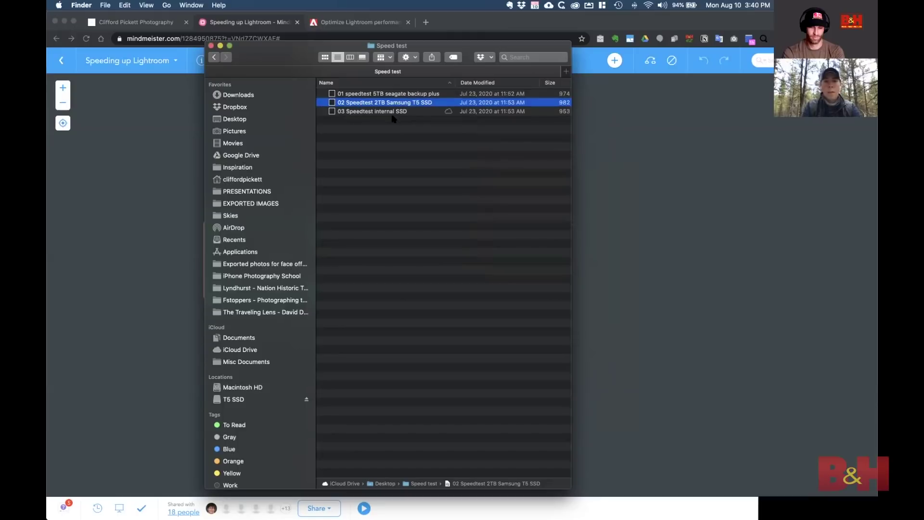
{"action": "left_click", "coordinate": [378, 112]}
- Preview the internal SSD result (2707.8 MB/s write, 2500.4 read), then switch to the photographer's website
{"action": "key", "text": "space"}
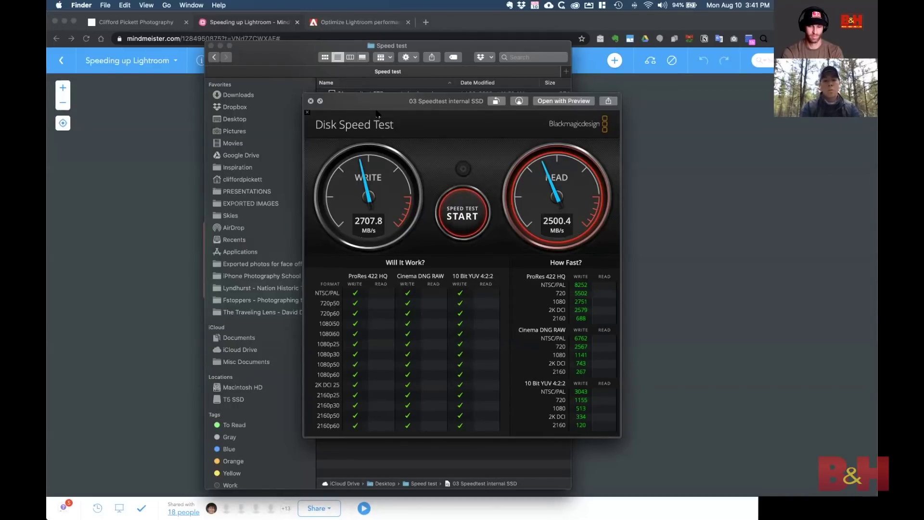
{"action": "key", "text": "super+Tab"}
{"action": "left_click", "coordinate": [135, 22]}
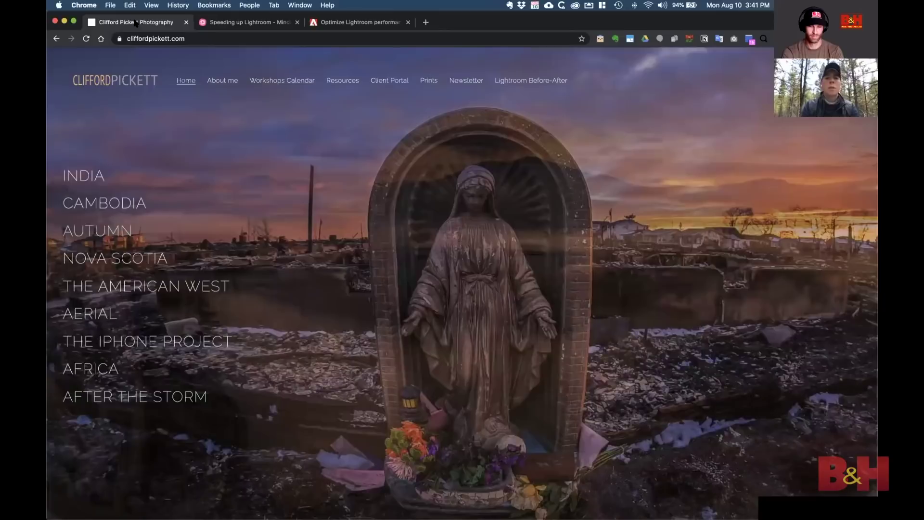
- Go from the website's Resources page to the Gear page and browse its recommended hard drives
{"action": "left_click", "coordinate": [340, 82]}
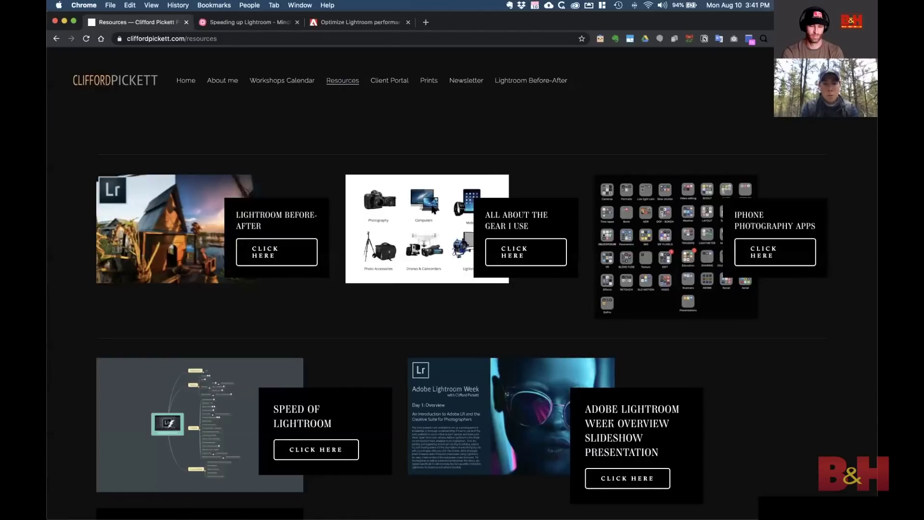
{"action": "left_click", "coordinate": [512, 252]}
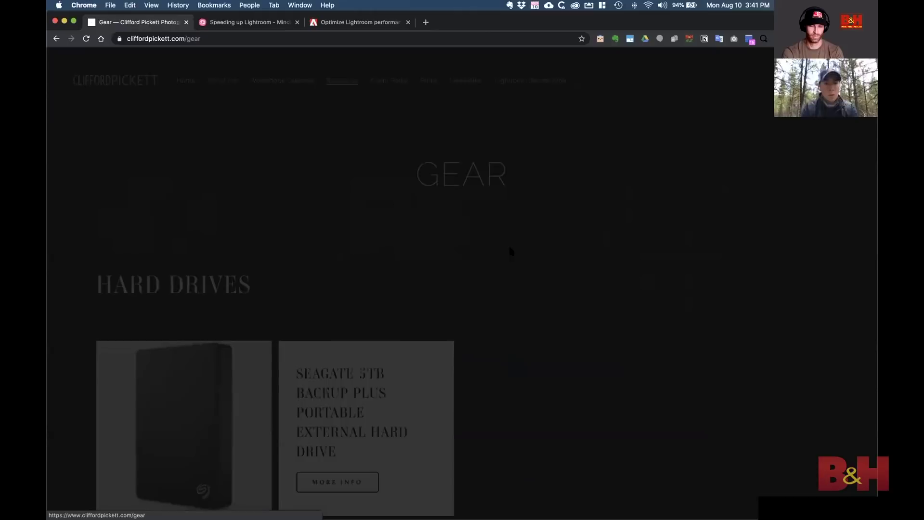
{"action": "scroll", "coordinate": [517, 303], "scroll_direction": "down", "scroll_amount": 1}
{"action": "scroll", "coordinate": [516, 303], "scroll_direction": "down", "scroll_amount": 8}
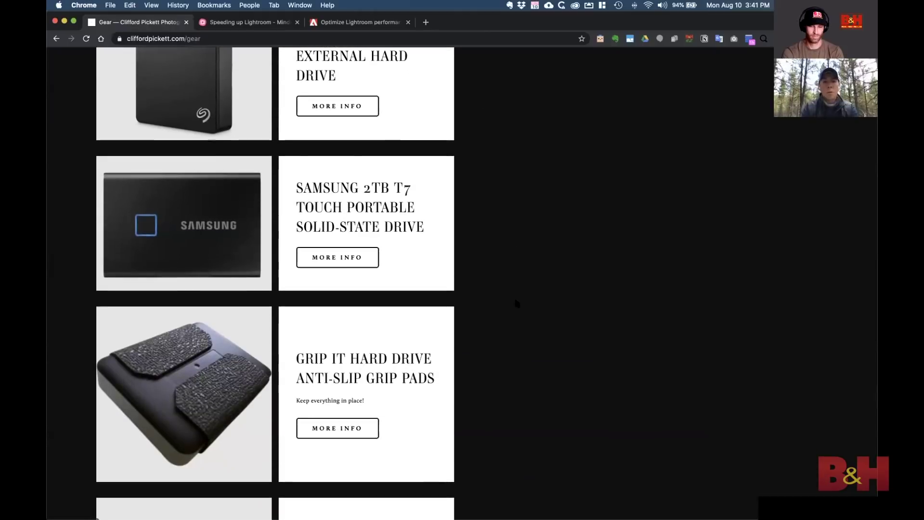
{"action": "scroll", "coordinate": [515, 305], "scroll_direction": "up", "scroll_amount": 4}
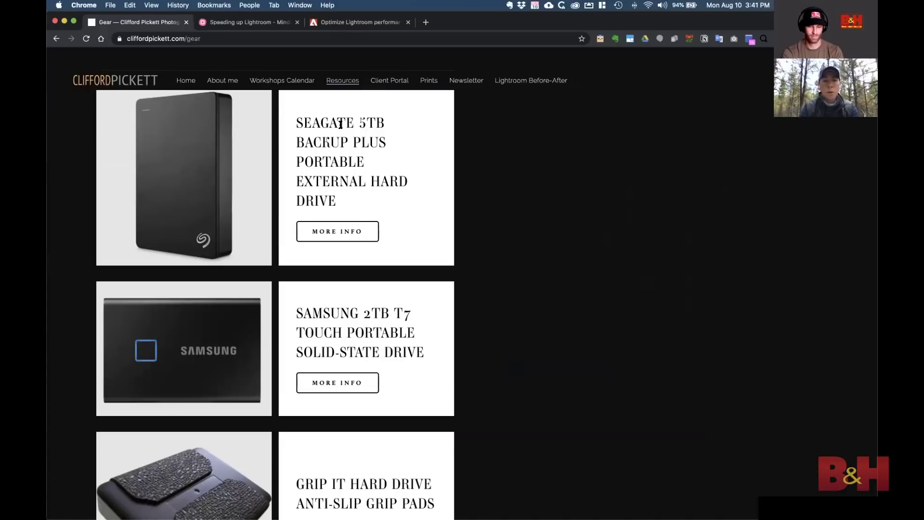
{"action": "scroll", "coordinate": [320, 319], "scroll_direction": "down", "scroll_amount": 2}
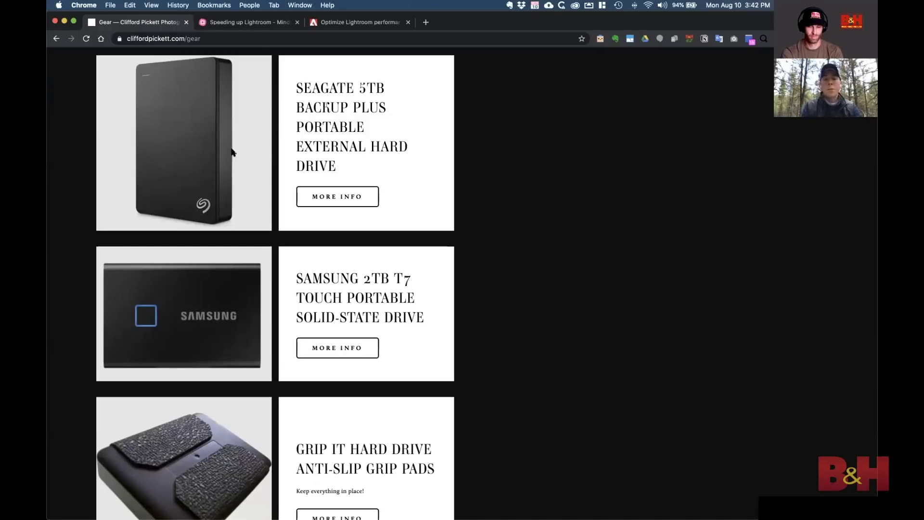
{"action": "key", "text": "super+Tab"}
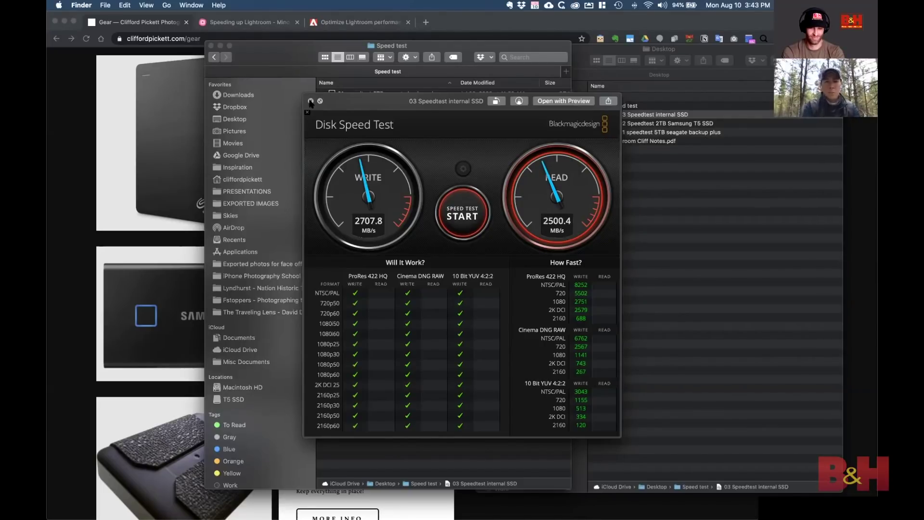
- Close the internal SSD speed test preview, nudge the Finder window down, and return to the Speeding up Lightroom map
{"action": "left_click", "coordinate": [310, 101]}
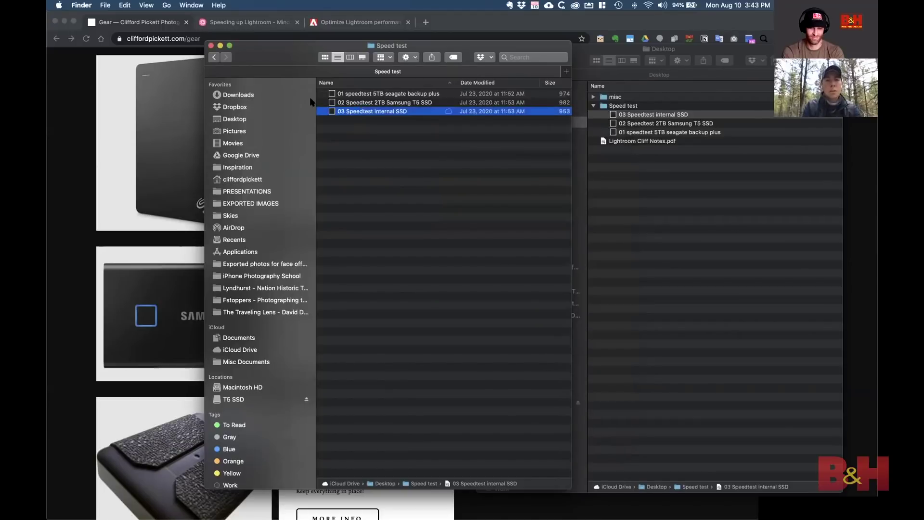
{"action": "left_click_drag", "start_coordinate": [269, 59], "coordinate": [268, 74]}
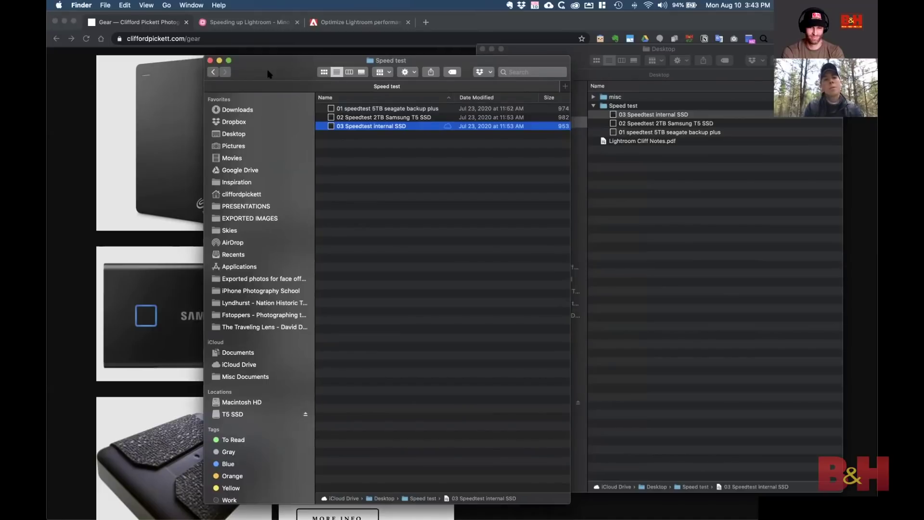
{"action": "left_click", "coordinate": [250, 23]}
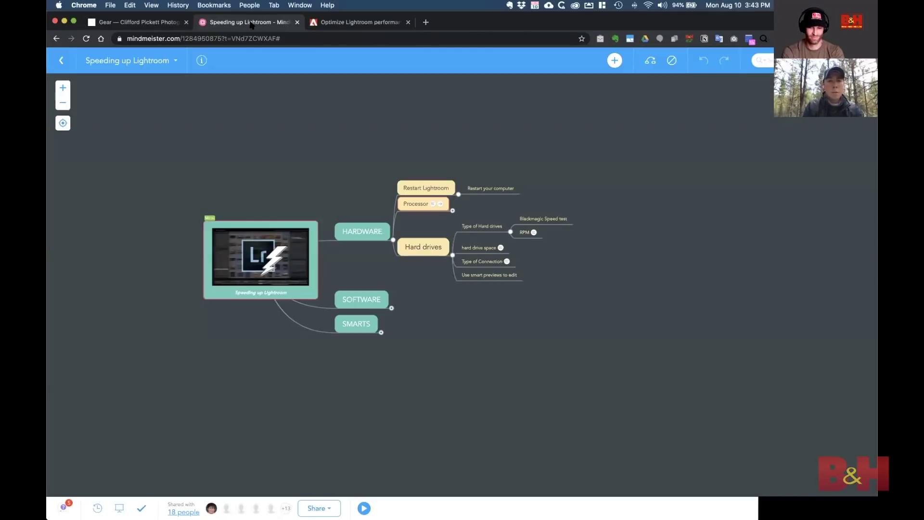
- Collapse Restart Lightroom, expand Processor's tips, and open the RPM note recommending a 7200 rpm drive
{"action": "left_click", "coordinate": [458, 195]}
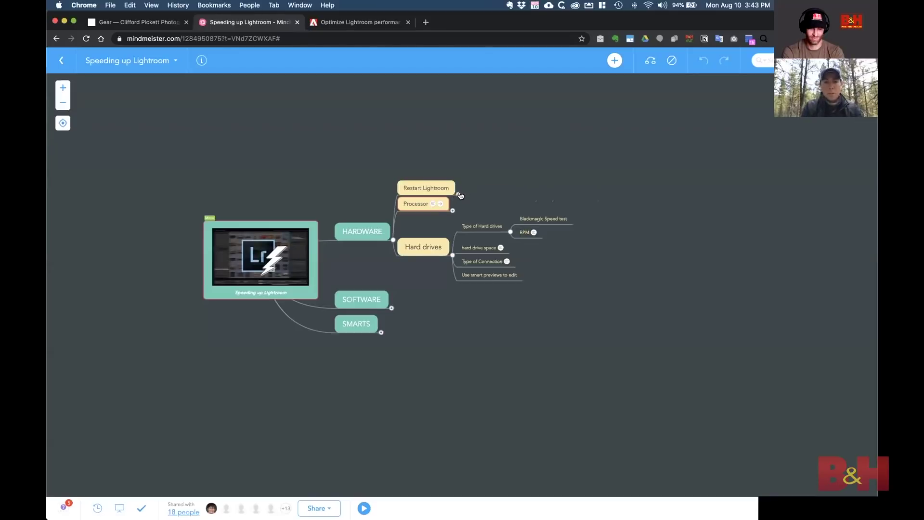
{"action": "left_click", "coordinate": [452, 210]}
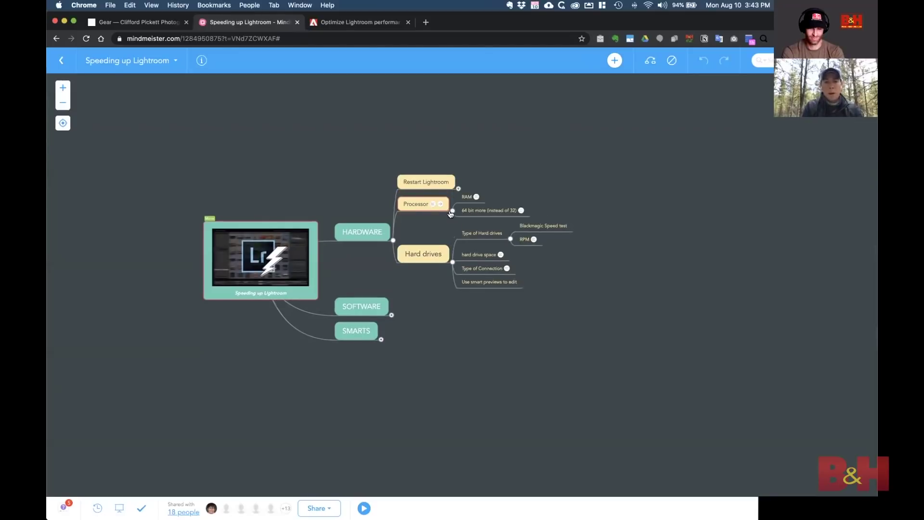
{"action": "left_click", "coordinate": [429, 254]}
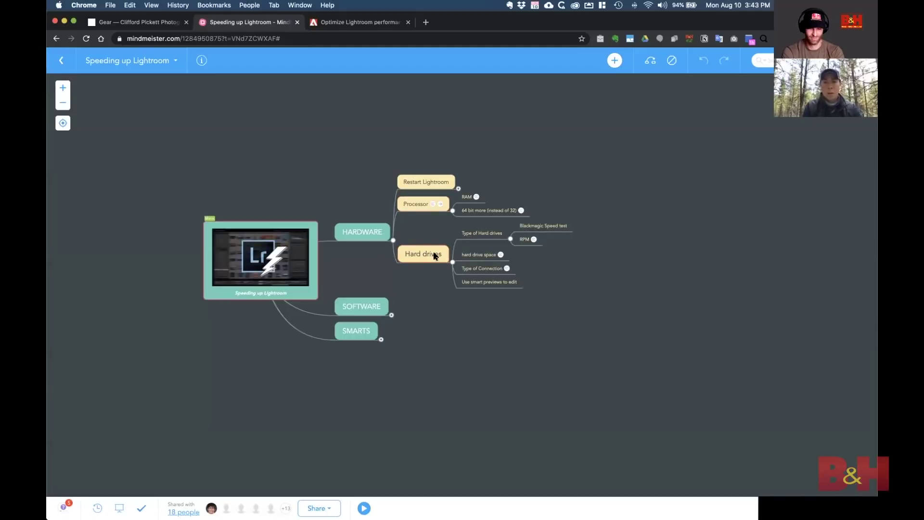
{"action": "left_click", "coordinate": [534, 241]}
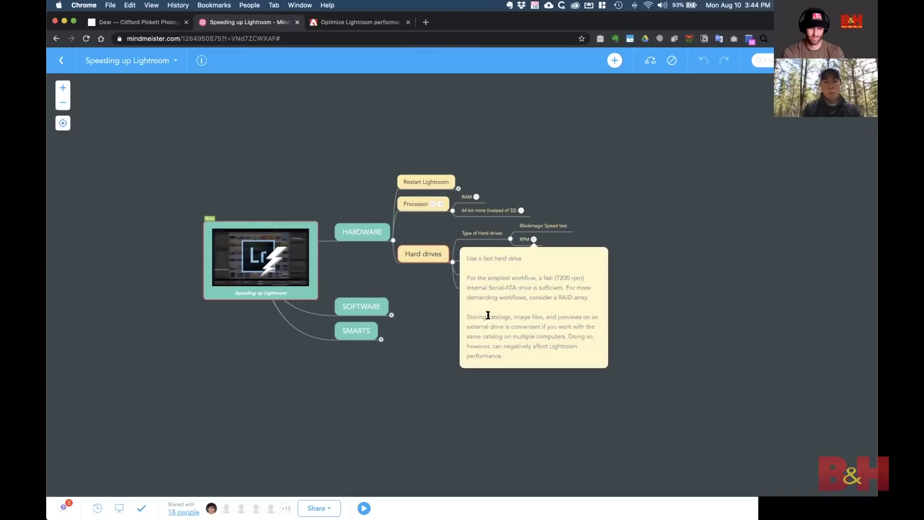
- Dismiss the RPM note and preview the hard drive space note
{"action": "left_click", "coordinate": [636, 221]}
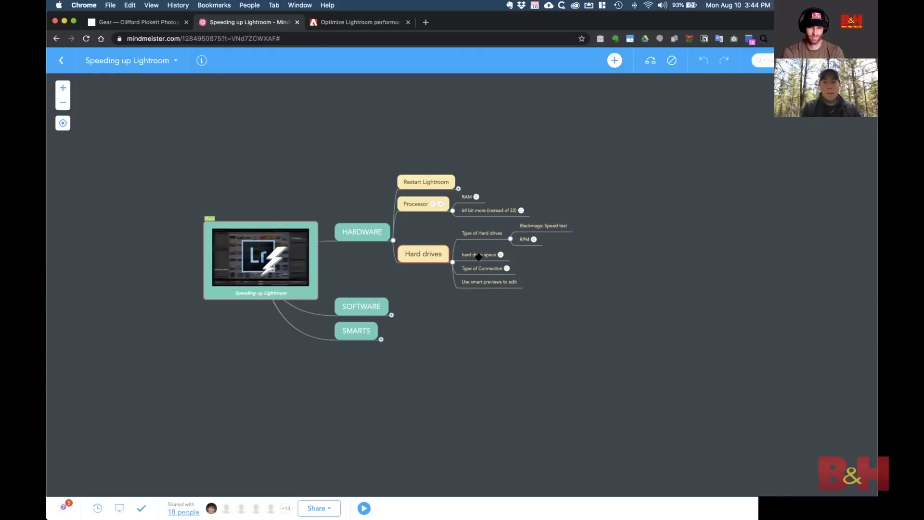
{"action": "mouse_move", "coordinate": [501, 255]}
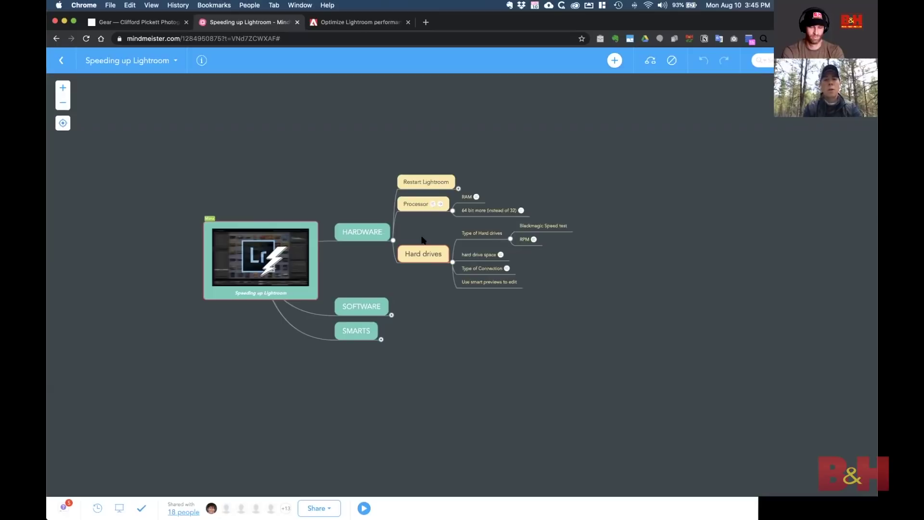
- Collapse the HARDWARE branch and discard the accidental empty topic
{"action": "left_click", "coordinate": [394, 240]}
{"action": "key", "text": "Tab"}
{"action": "key", "text": "Escape"}
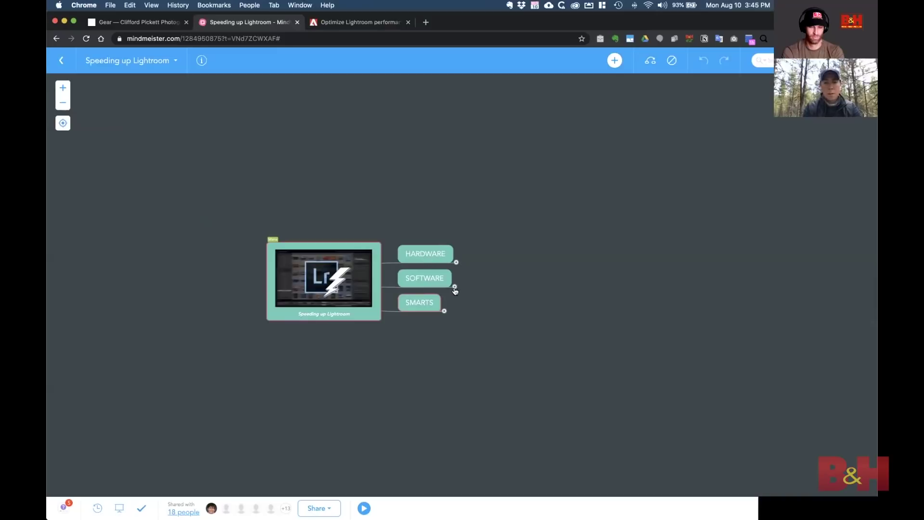
- Expand SOFTWARE and Operating System to reveal the tip 'Update OS - or don't!'
{"action": "left_click", "coordinate": [454, 287]}
{"action": "left_click", "coordinate": [509, 248]}
{"action": "left_click", "coordinate": [521, 254]}
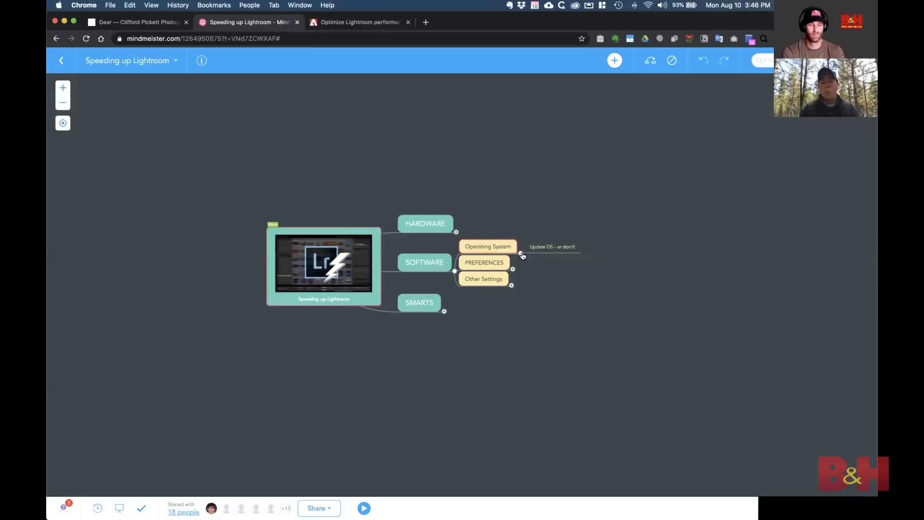
- Collapse Operating System, expand PREFERENCES, and select the Performance - GPU and Camera Raw Cache tips
{"action": "left_click", "coordinate": [521, 253]}
{"action": "left_click", "coordinate": [513, 270]}
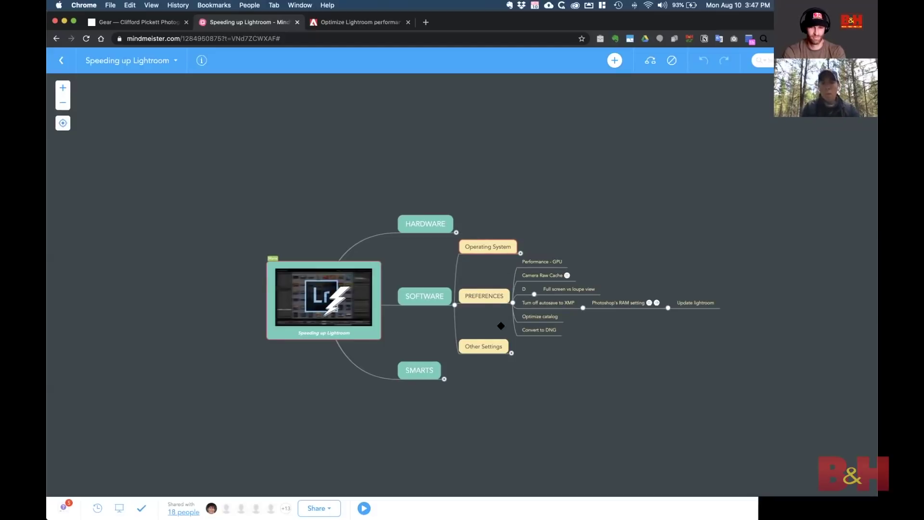
{"action": "left_click", "coordinate": [538, 263]}
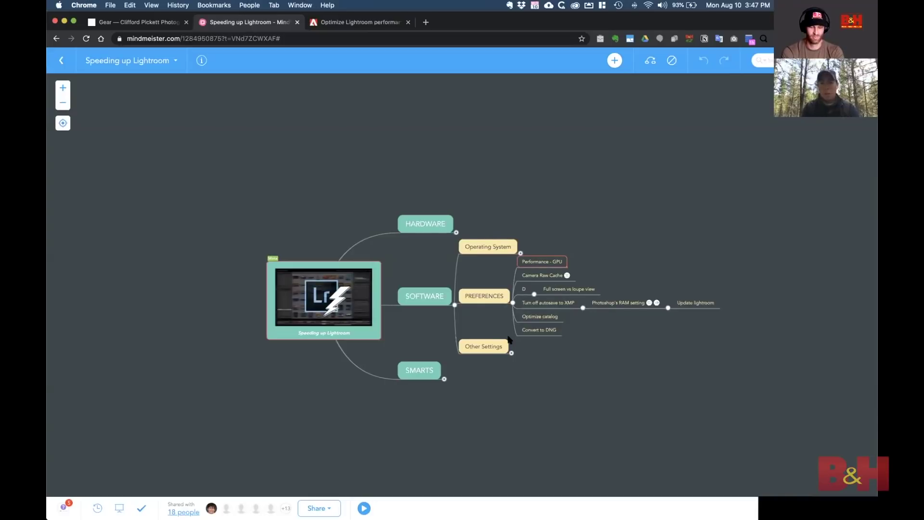
{"action": "left_click", "coordinate": [549, 276]}
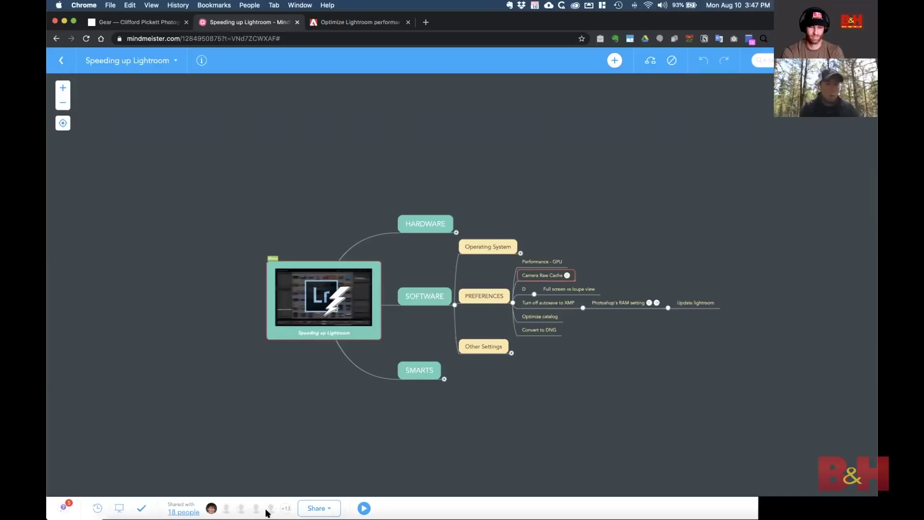
- Bring Lightroom Classic to the front and open its application menu
{"action": "mouse_move", "coordinate": [227, 513]}
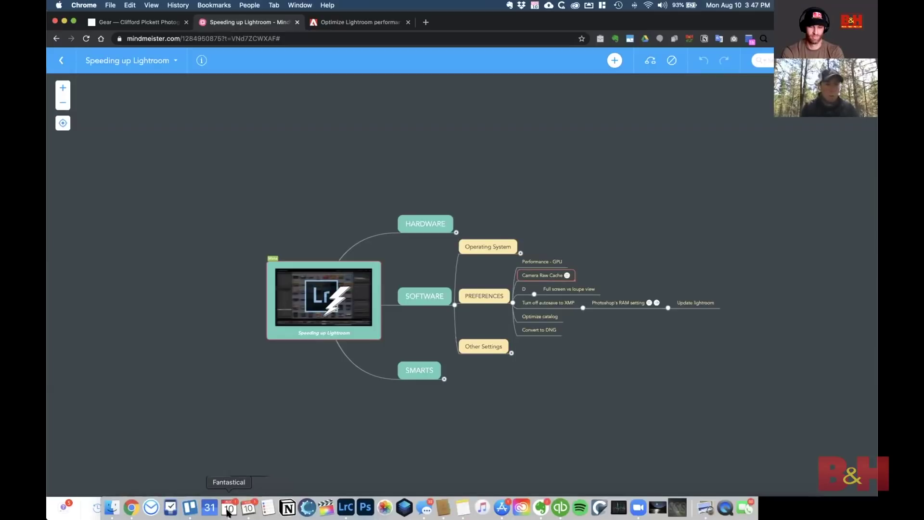
{"action": "left_click", "coordinate": [346, 507]}
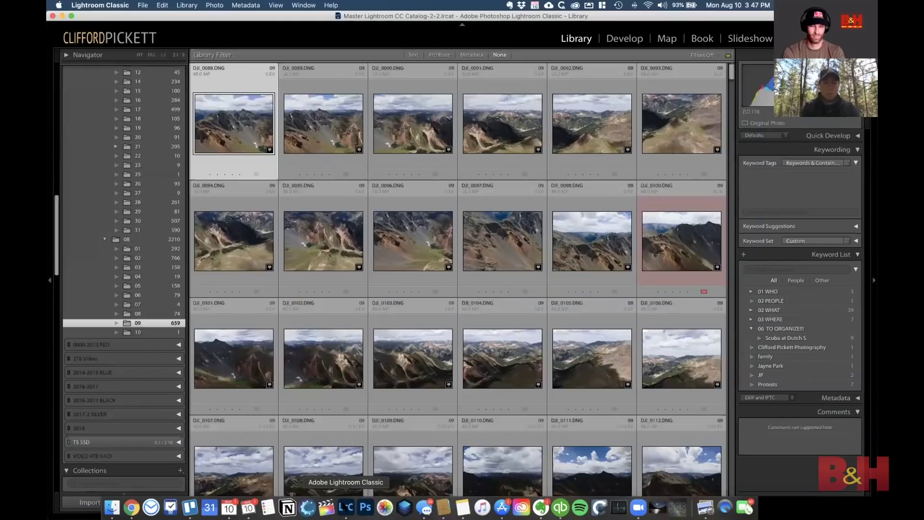
{"action": "left_click", "coordinate": [116, 5]}
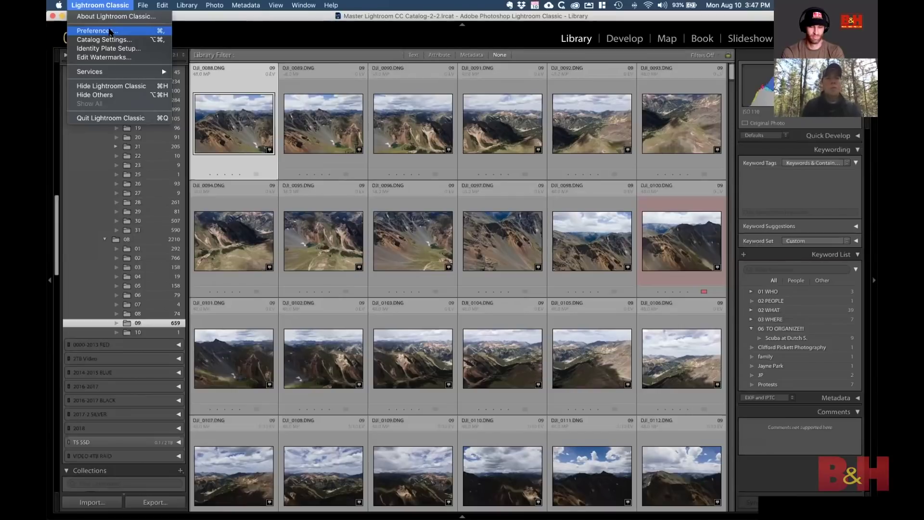
- Open Preferences on the Performance tab and list the Use Graphics Processor choices
{"action": "left_click", "coordinate": [110, 31]}
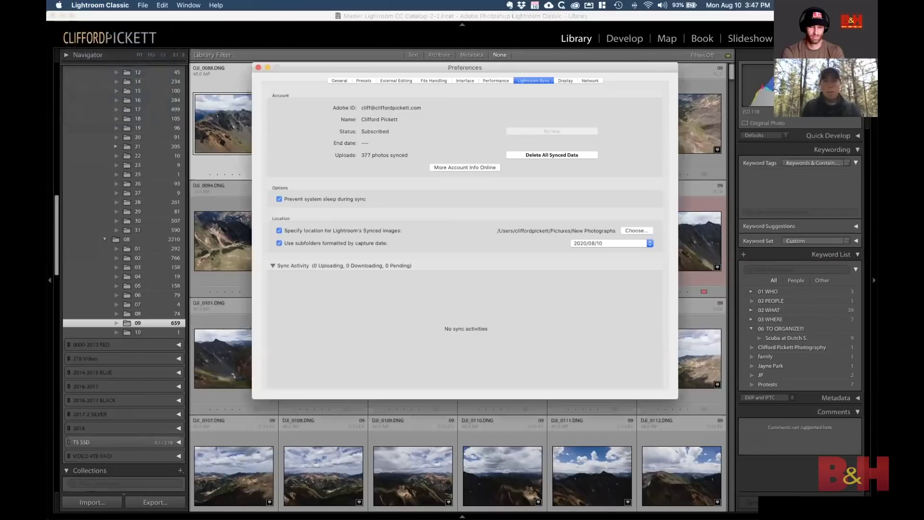
{"action": "left_click", "coordinate": [343, 82]}
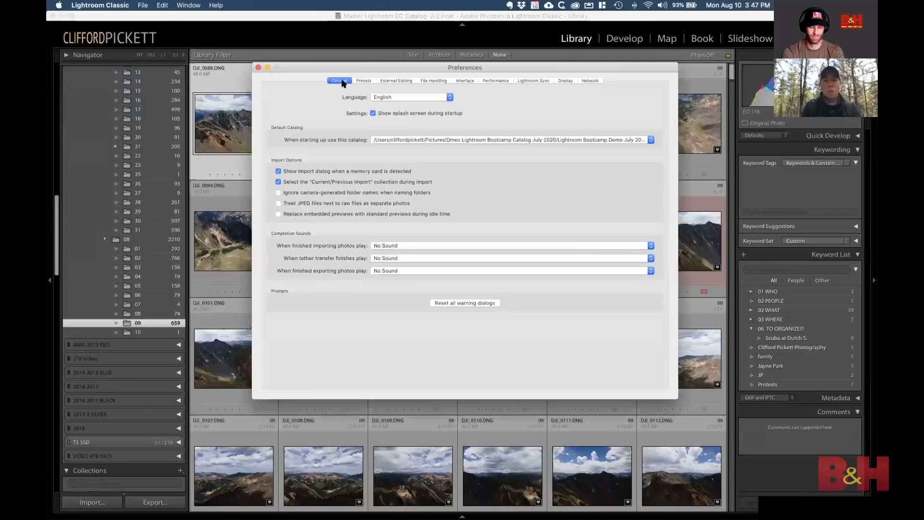
{"action": "left_click", "coordinate": [496, 81]}
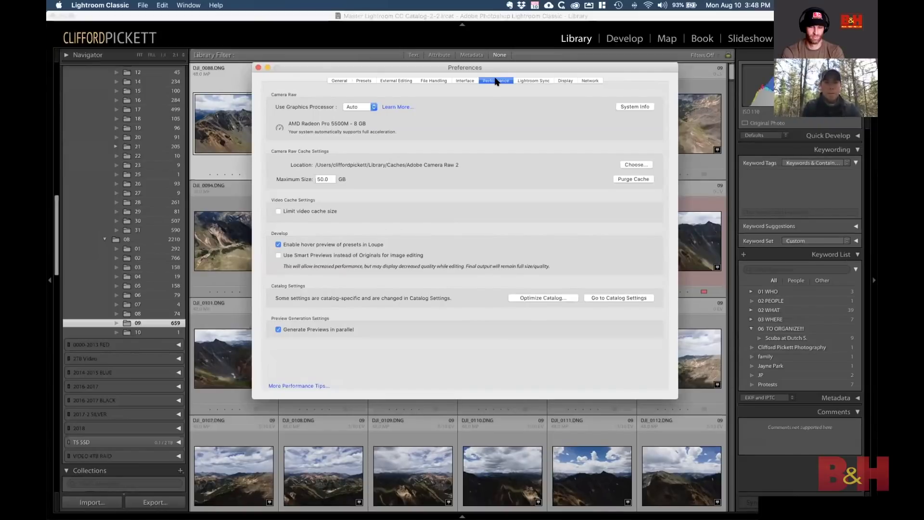
{"action": "left_click", "coordinate": [374, 108]}
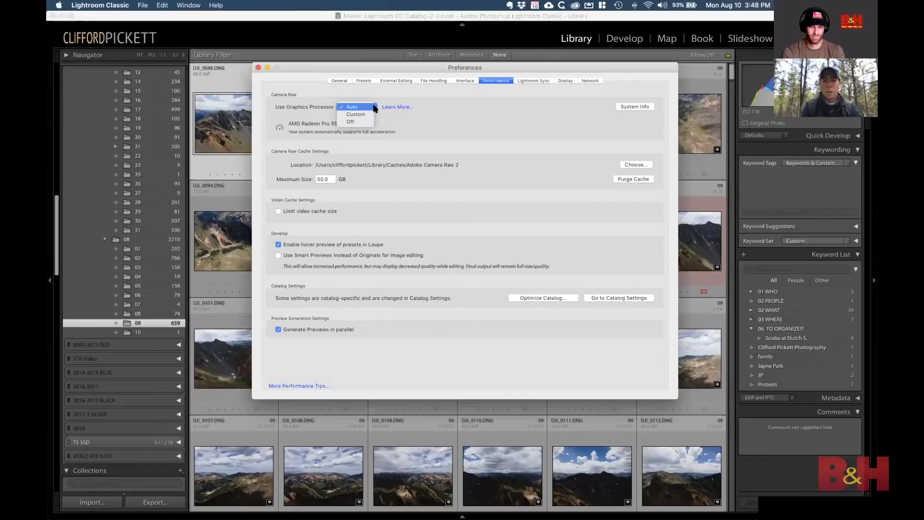
- Leave Use Graphics Processor on Auto and close Preferences with Cmd+W
{"action": "left_click", "coordinate": [466, 118]}
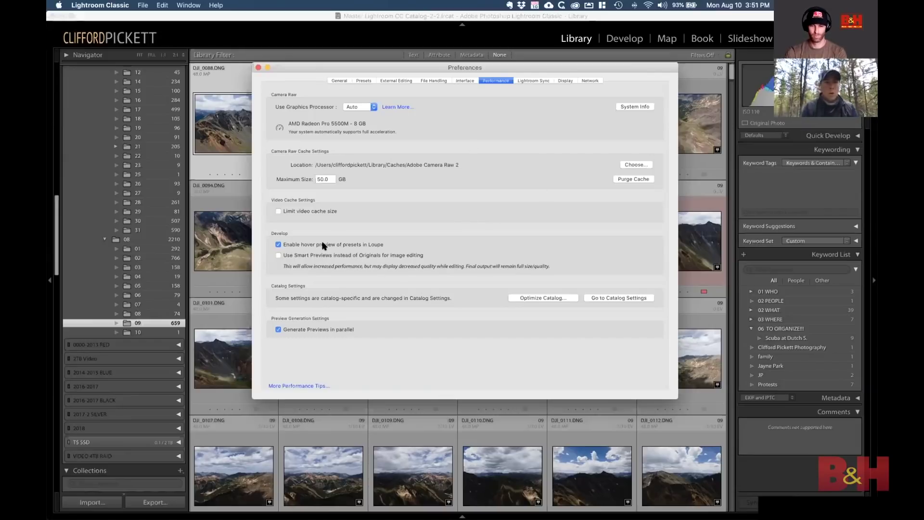
{"action": "key", "text": "super+w"}
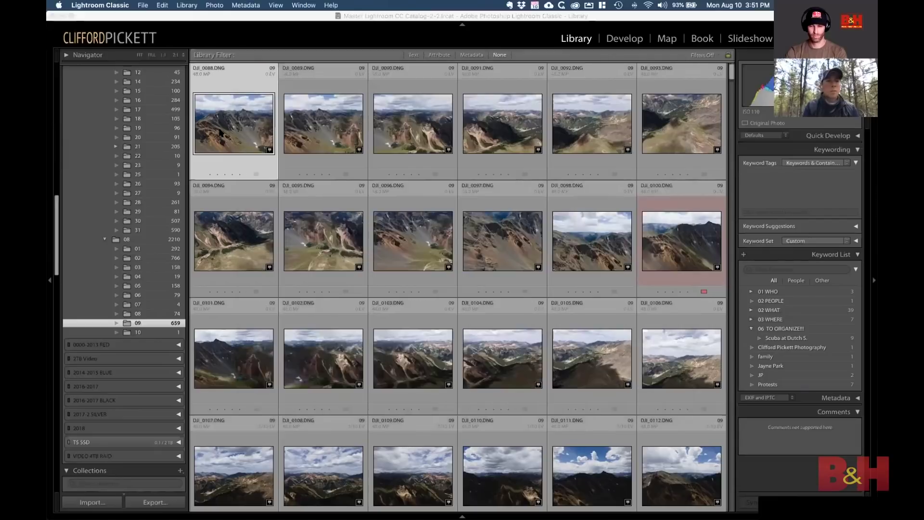
- Switch to the Develop module with D, showing DJI_0088.DNG
{"action": "key", "text": "d"}
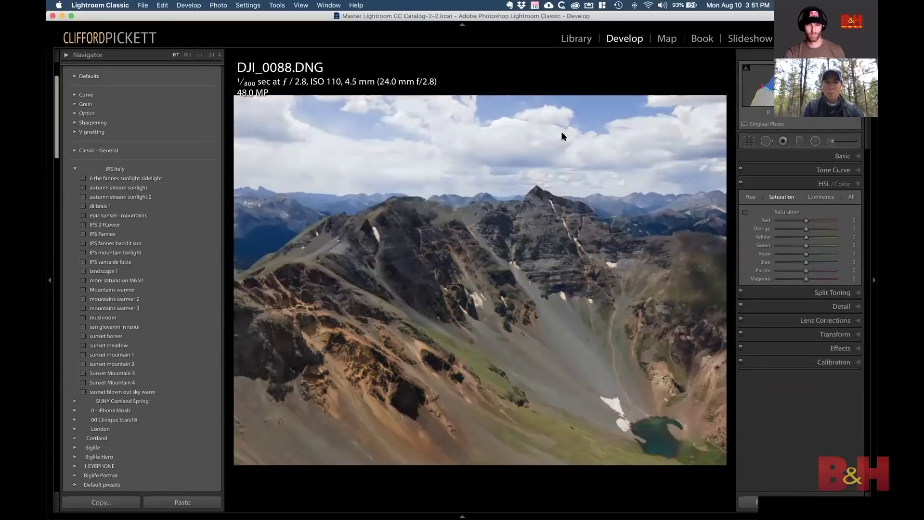
- Reopen Lightroom Classic > Preferences from Develop, landing on the Performance settings
{"action": "left_click", "coordinate": [113, 6]}
{"action": "left_click", "coordinate": [97, 31]}
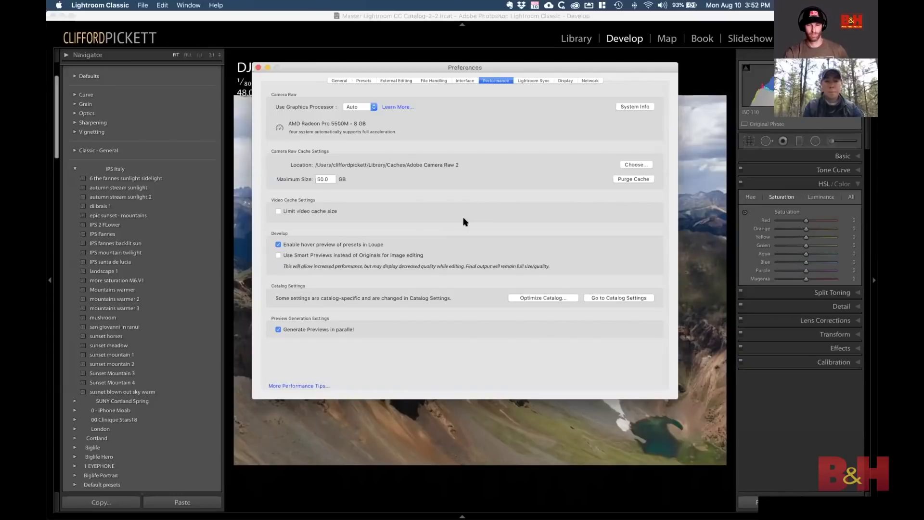
- Compare the General and Performance tabs and keep the current catalog as the startup default
{"action": "left_click", "coordinate": [339, 81]}
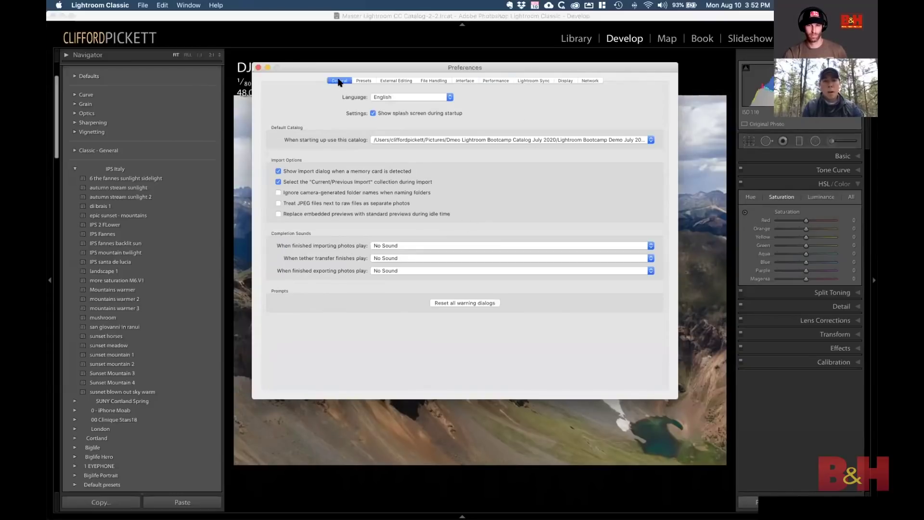
{"action": "left_click", "coordinate": [498, 81]}
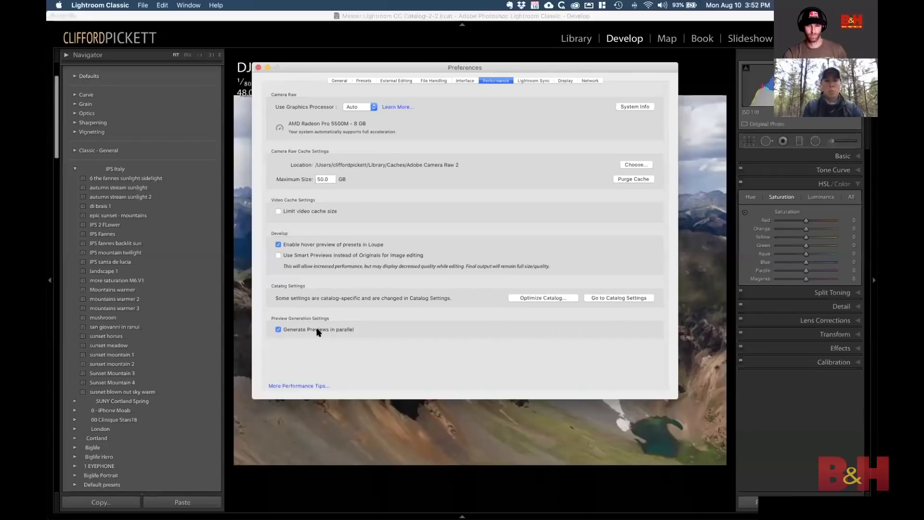
{"action": "left_click", "coordinate": [339, 81]}
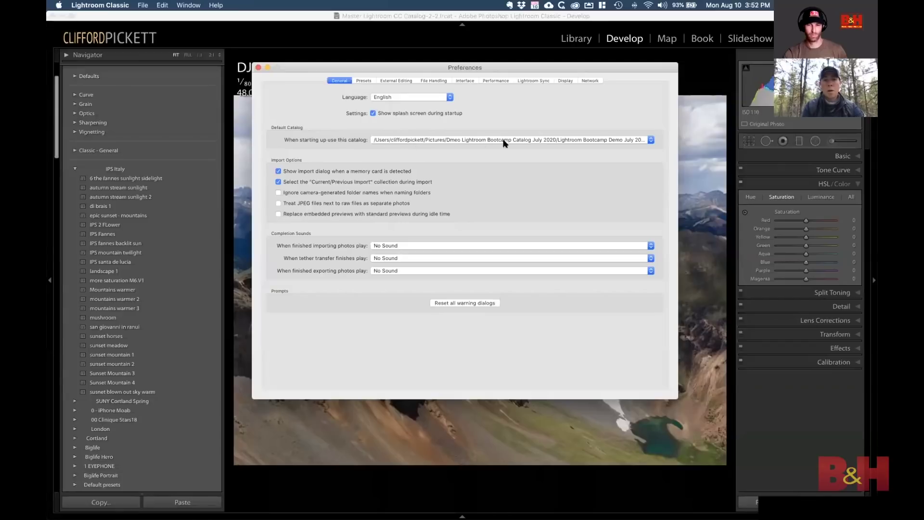
{"action": "left_click", "coordinate": [626, 144]}
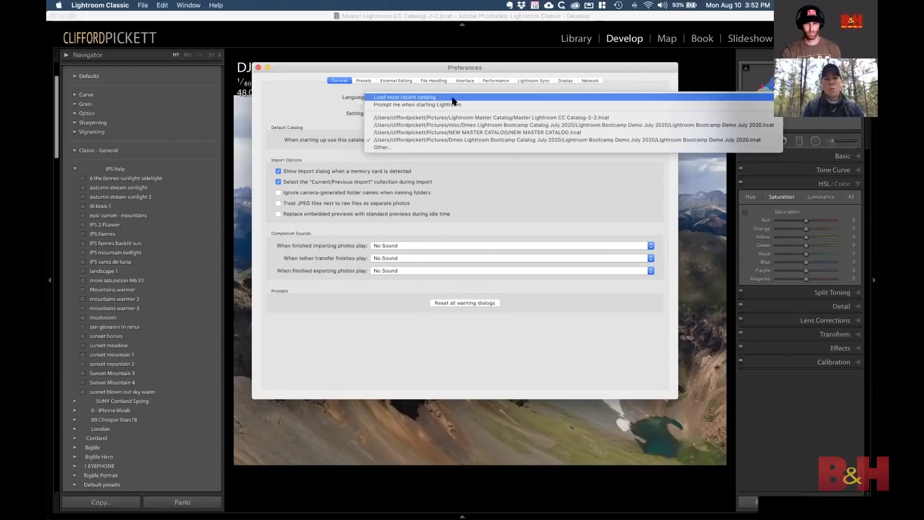
{"action": "left_click", "coordinate": [432, 140]}
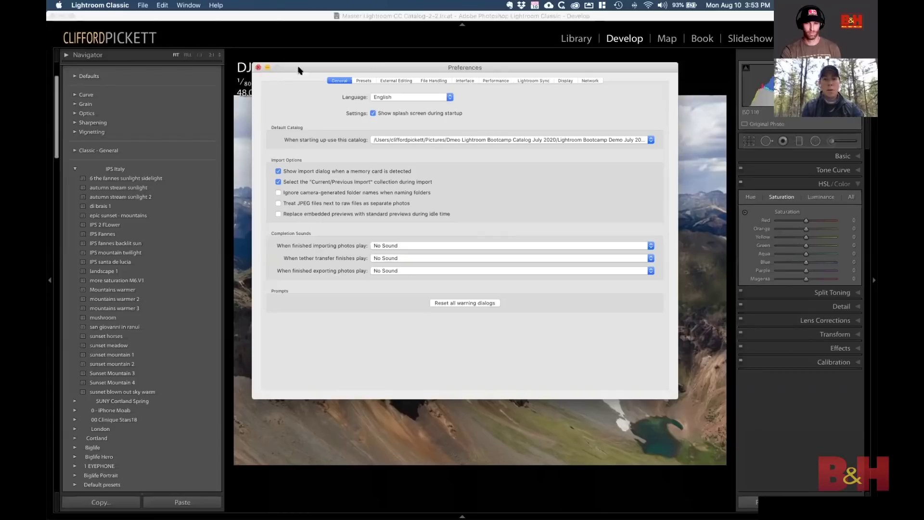
- Close Preferences and switch over to the MindMeister map in Chrome
{"action": "left_click", "coordinate": [490, 81]}
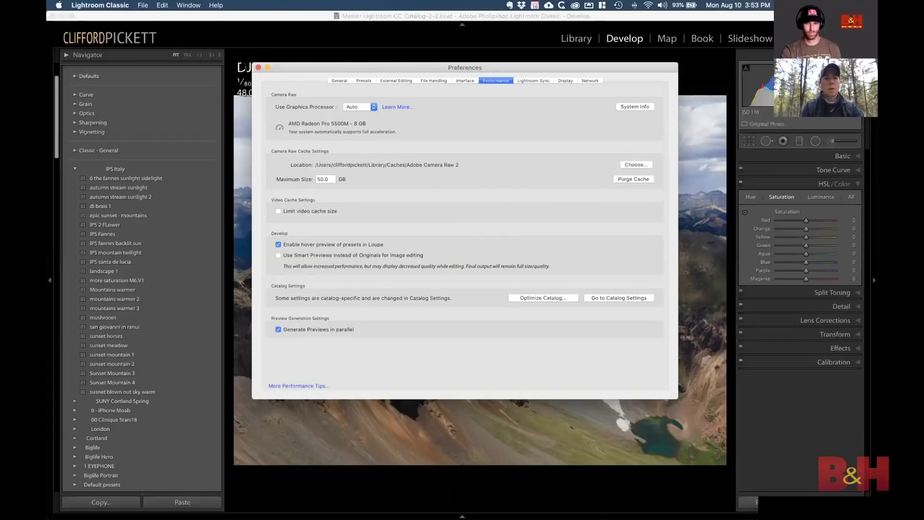
{"action": "left_click", "coordinate": [259, 68]}
{"action": "key", "text": "super+Tab"}
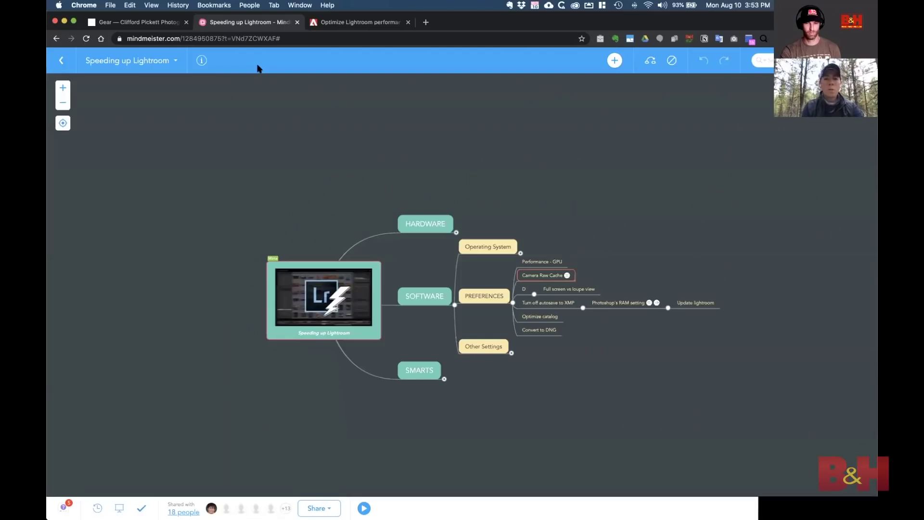
- Pan the map to the PREFERENCES tips, then return to Lightroom Classic's Develop view
{"action": "left_click_drag", "start_coordinate": [613, 231], "coordinate": [523, 196]}
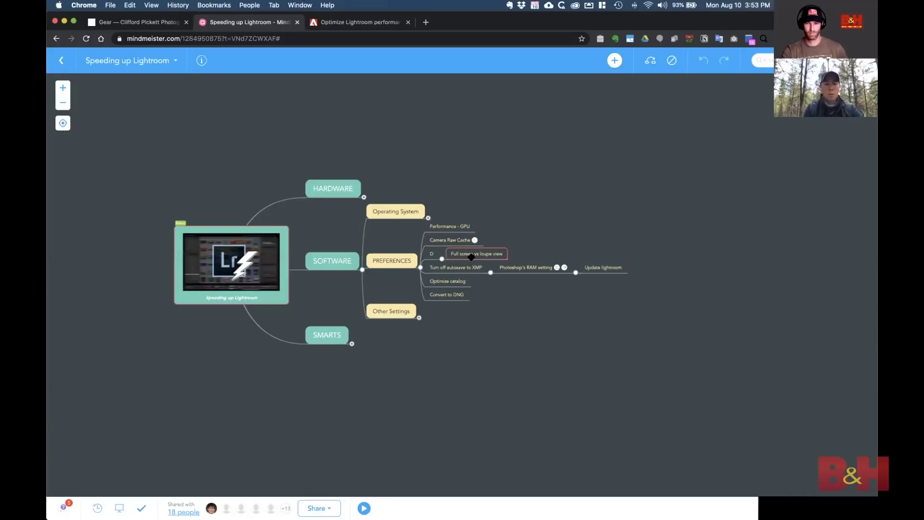
{"action": "key", "text": "super+Tab"}
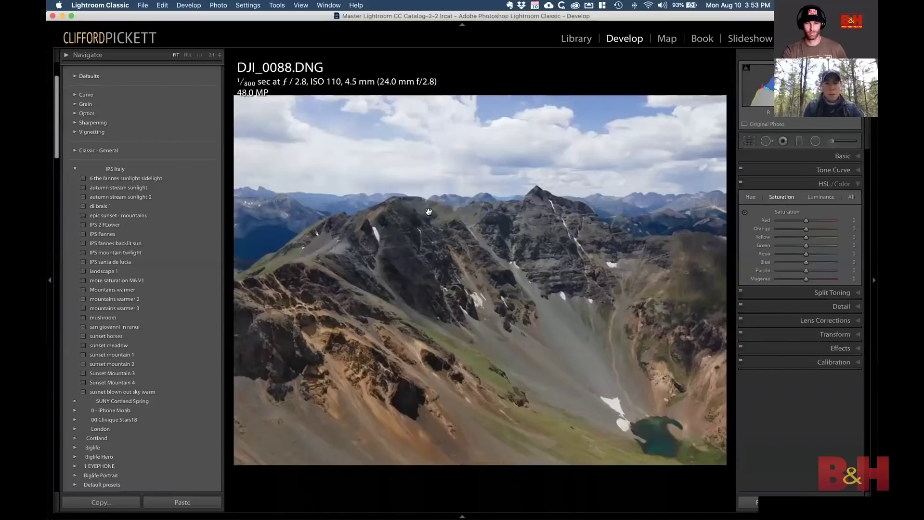
- Zoom into the photo and back to fit, then browse neighbouring drone photos with arrow keys
{"action": "left_click", "coordinate": [429, 212]}
{"action": "left_click", "coordinate": [429, 212]}
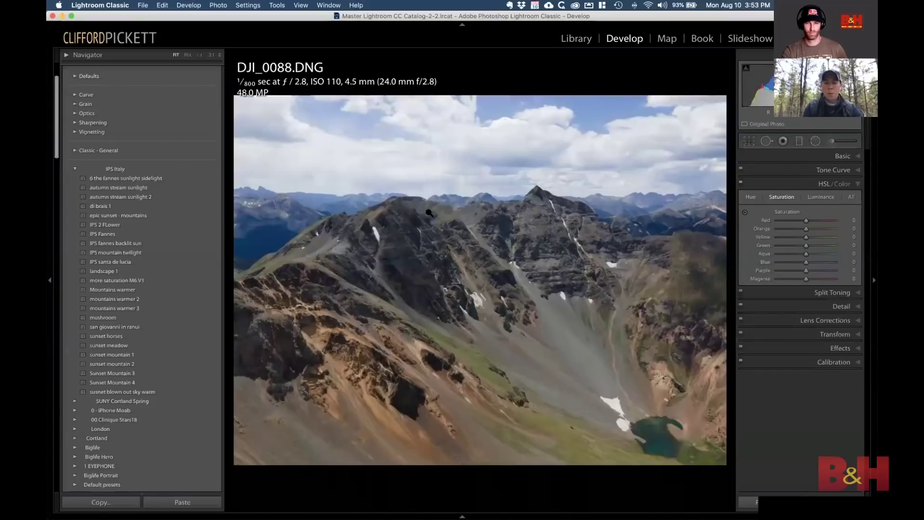
{"action": "key", "text": "Right"}
{"action": "key", "text": "Right"}
{"action": "key", "text": "Right"}
{"action": "key", "text": "Left"}
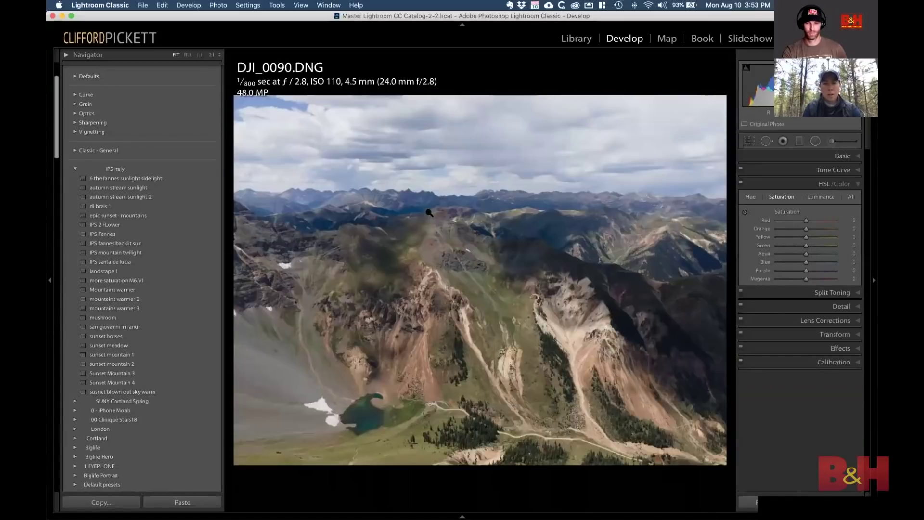
{"action": "key", "text": "Left"}
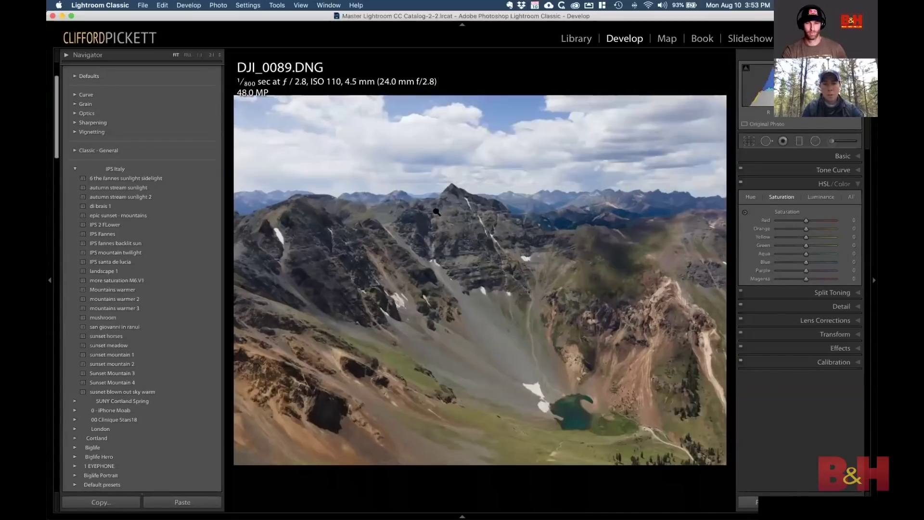
{"action": "key", "text": "Left"}
{"action": "key", "text": "Right"}
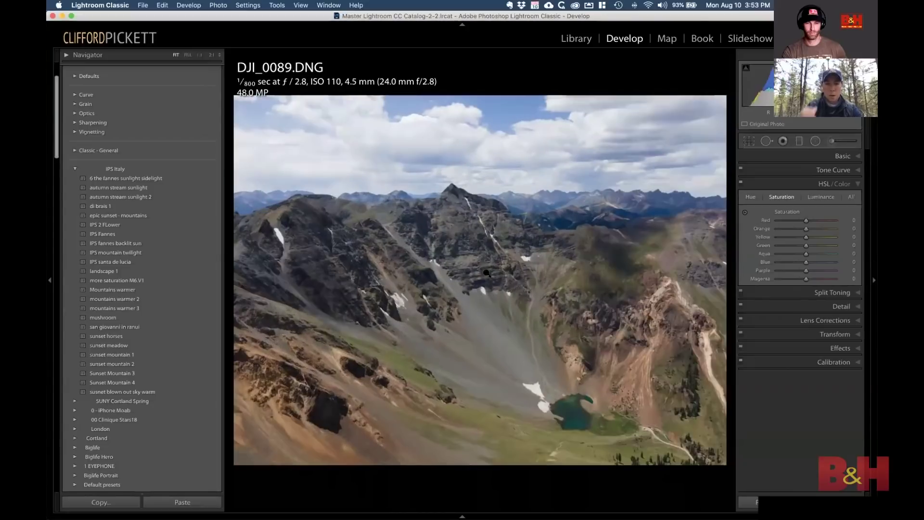
{"action": "key", "text": "Right"}
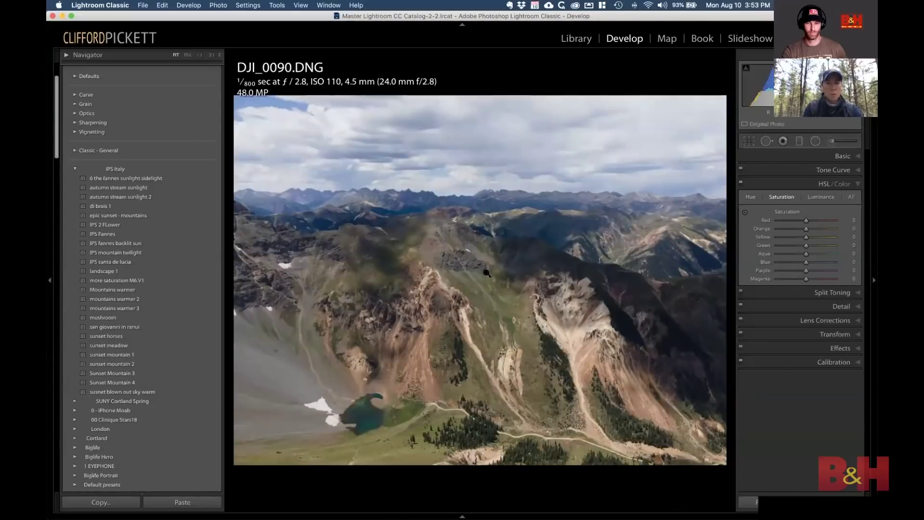
{"action": "key", "text": "Left"}
{"action": "key", "text": "Left"}
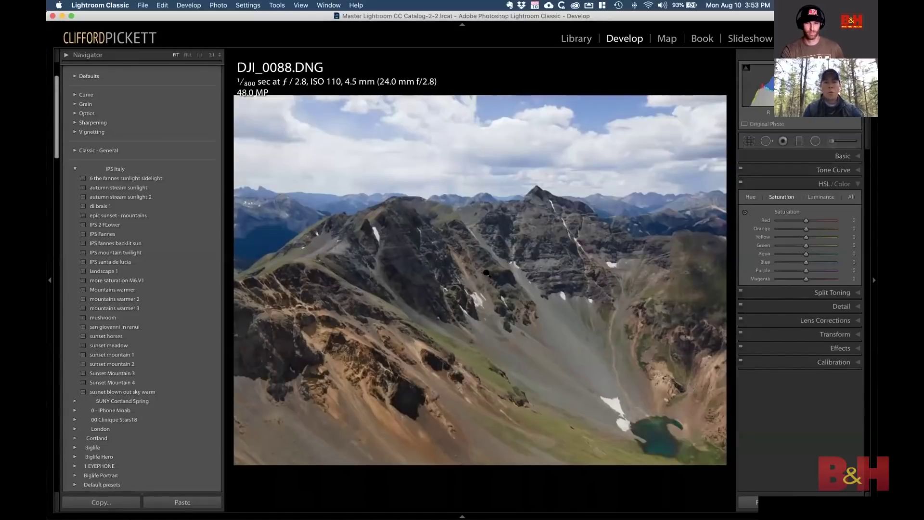
- View the photo full screen, toggle the side panels, then hide all panels
{"action": "left_click", "coordinate": [329, 5]}
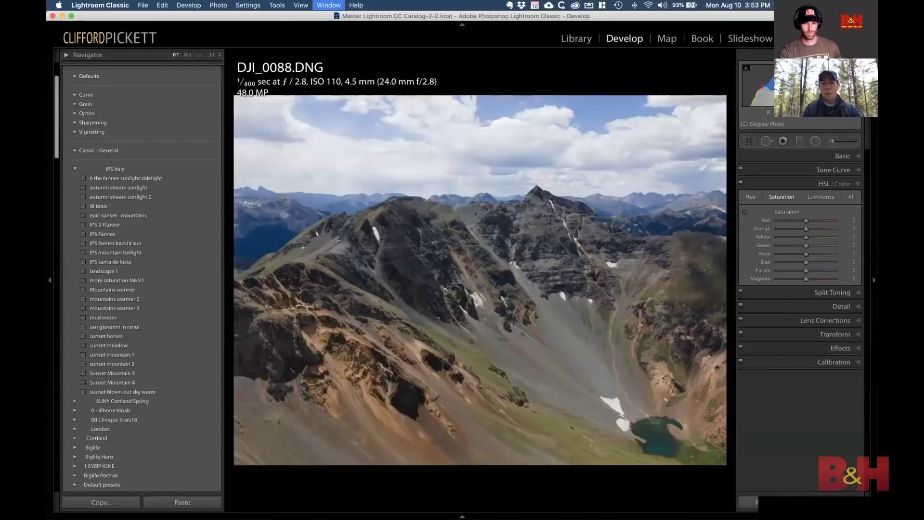
{"action": "key", "text": "f"}
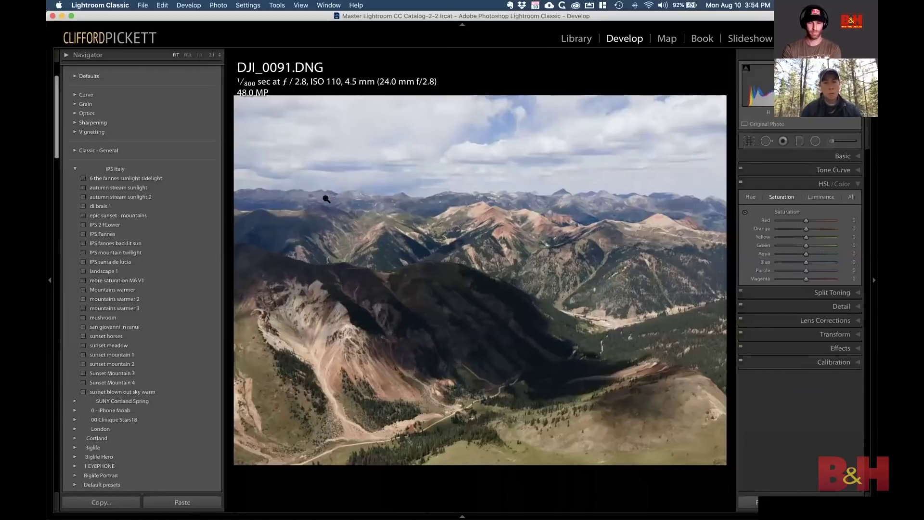
{"action": "key", "text": "Tab"}
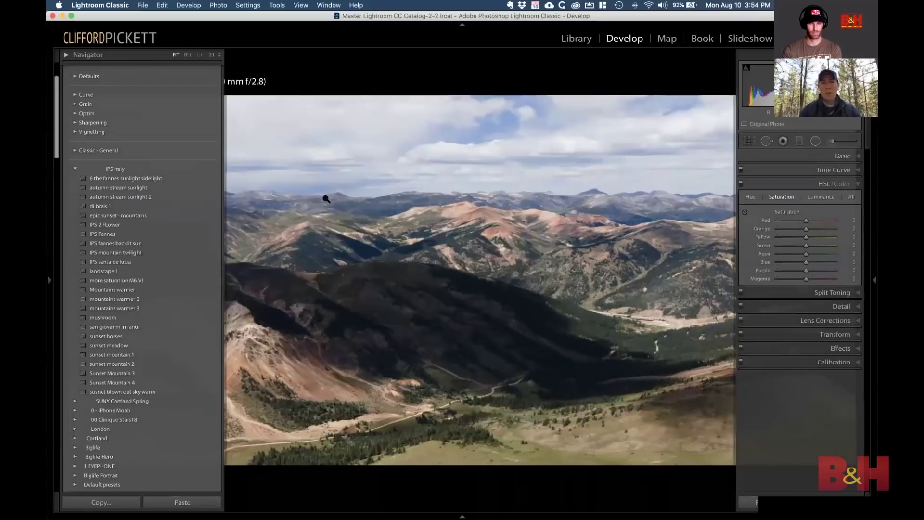
{"action": "key", "text": "Tab"}
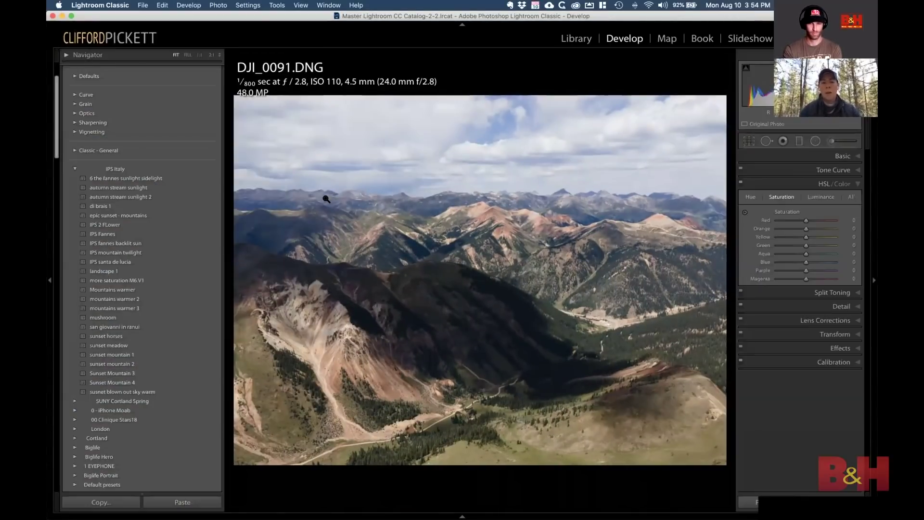
{"action": "key", "text": "Tab"}
{"action": "key", "text": "Tab"}
{"action": "key", "text": "shift+Tab"}
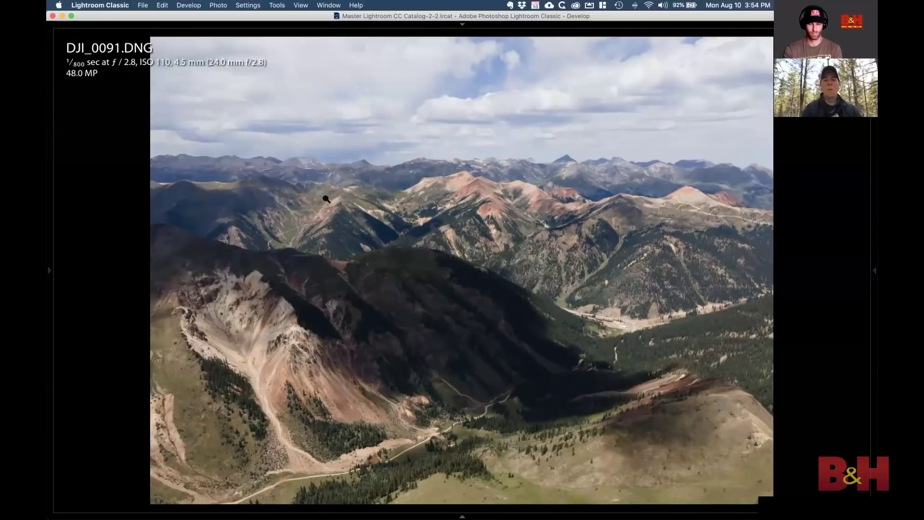
- Browse the full-window photos back to DJI_0088.DNG, then switch to the mind map in Chrome
{"action": "key", "text": "Right"}
{"action": "key", "text": "Right"}
{"action": "key", "text": "Right"}
{"action": "key", "text": "Left"}
{"action": "key", "text": "Left"}
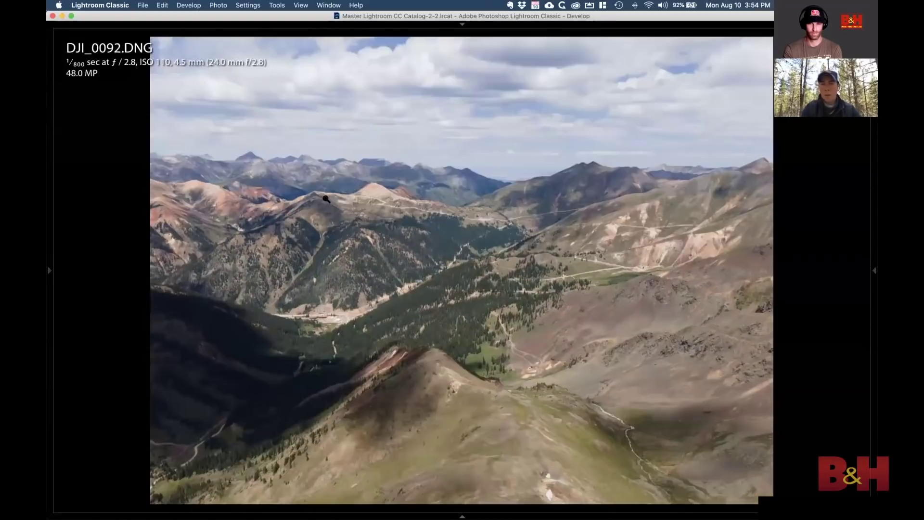
{"action": "key", "text": "Left"}
{"action": "key", "text": "Left"}
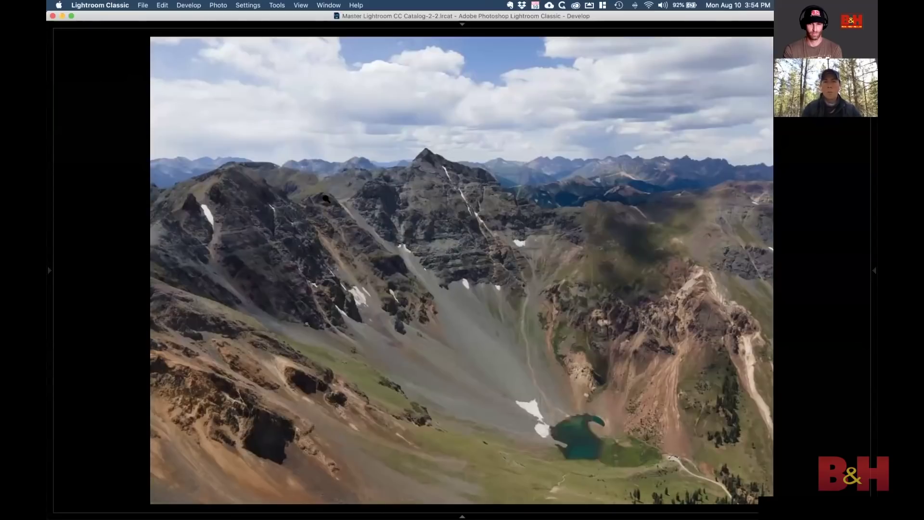
{"action": "key", "text": "Left"}
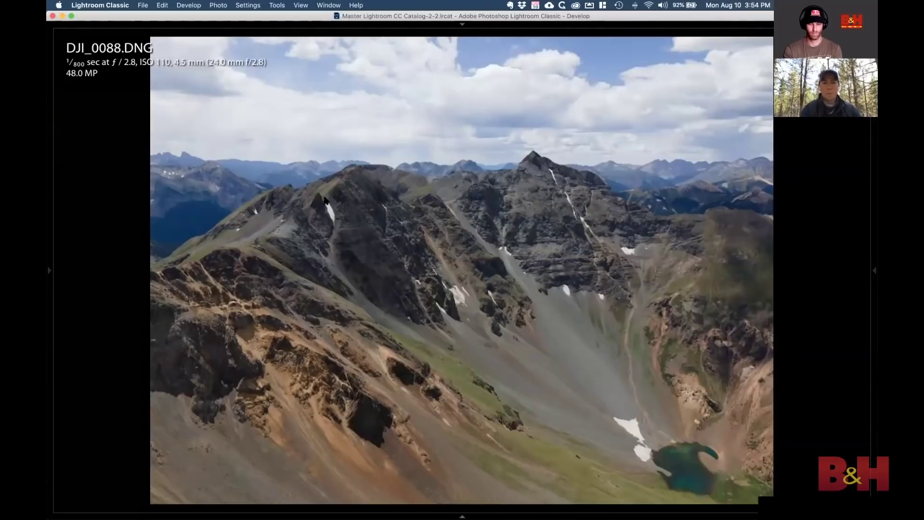
{"action": "key", "text": "super+Tab"}
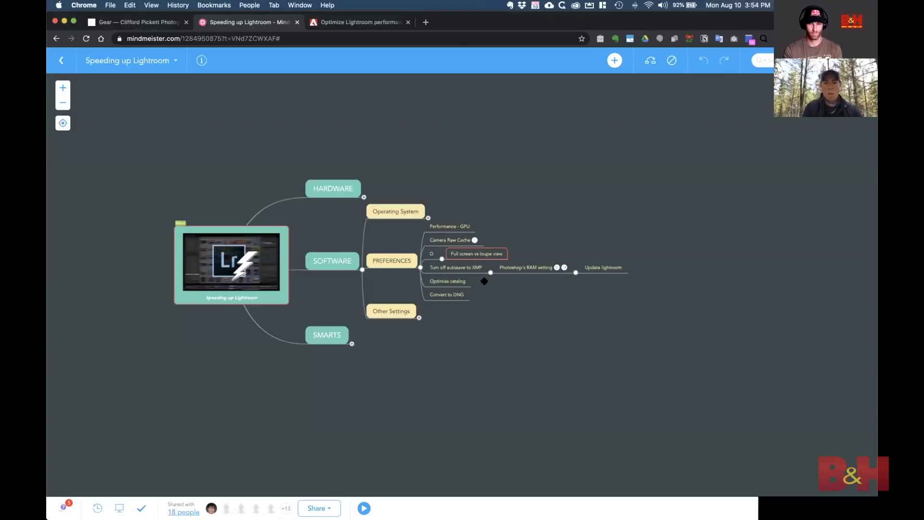
- Select the 'Turn off autosave to XMP' tip in the map, then return to Lightroom Classic
{"action": "left_click", "coordinate": [463, 269]}
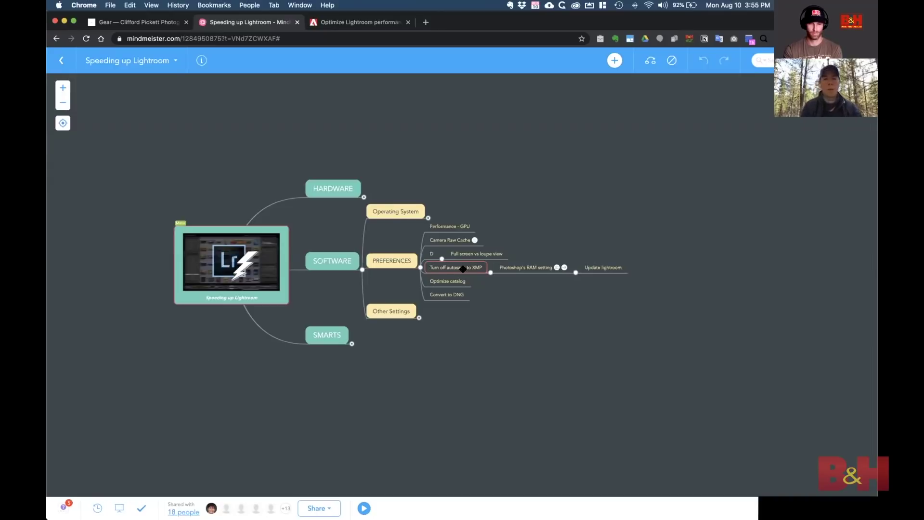
{"action": "key", "text": "super+Tab"}
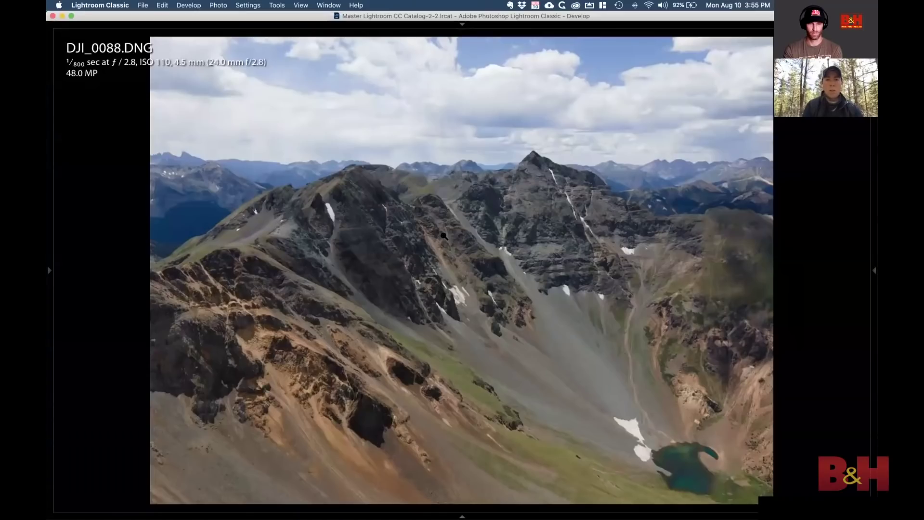
- View DJI_0088 large in the Library module, then go back to the drone photo thumbnail grid
{"action": "key", "text": "e"}
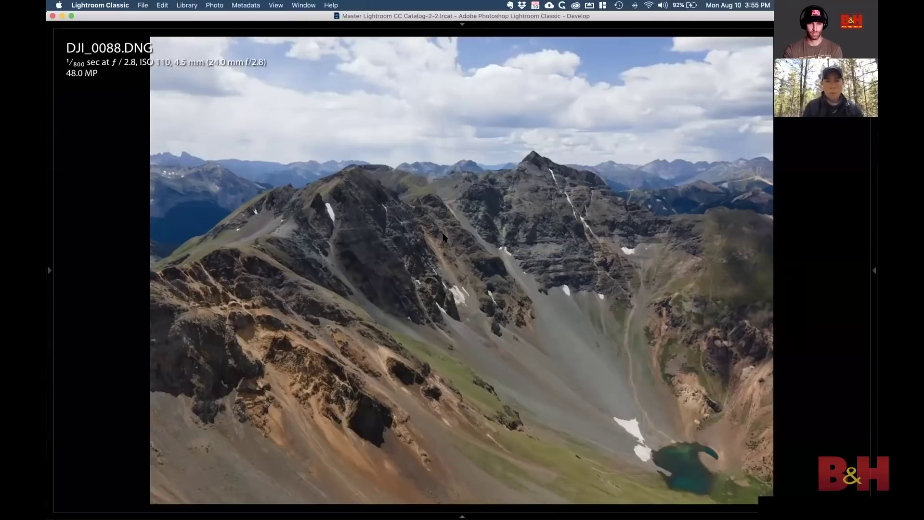
{"action": "key", "text": "g"}
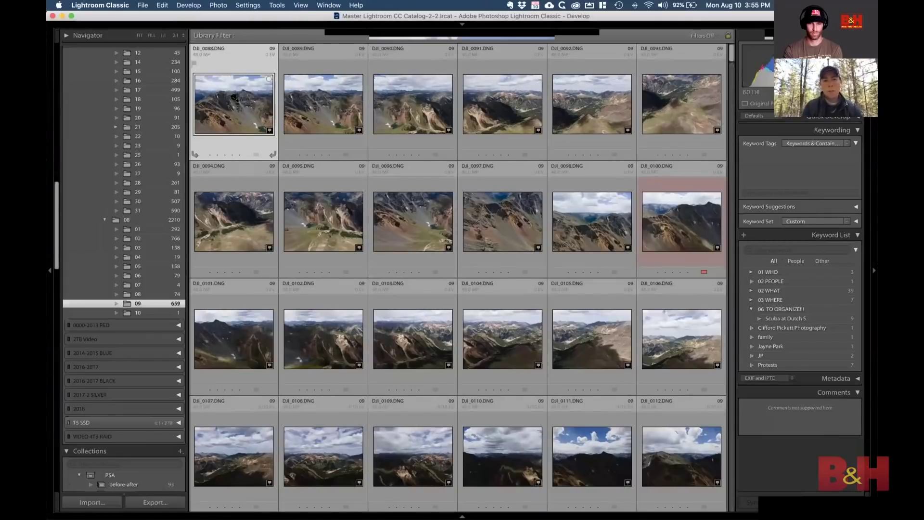
{"action": "double_click", "coordinate": [234, 98]}
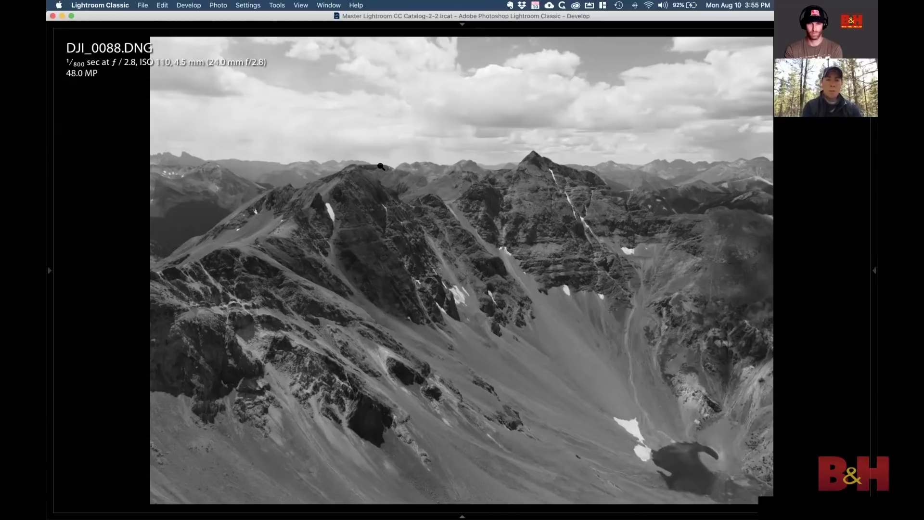
{"action": "key", "text": "backslash"}
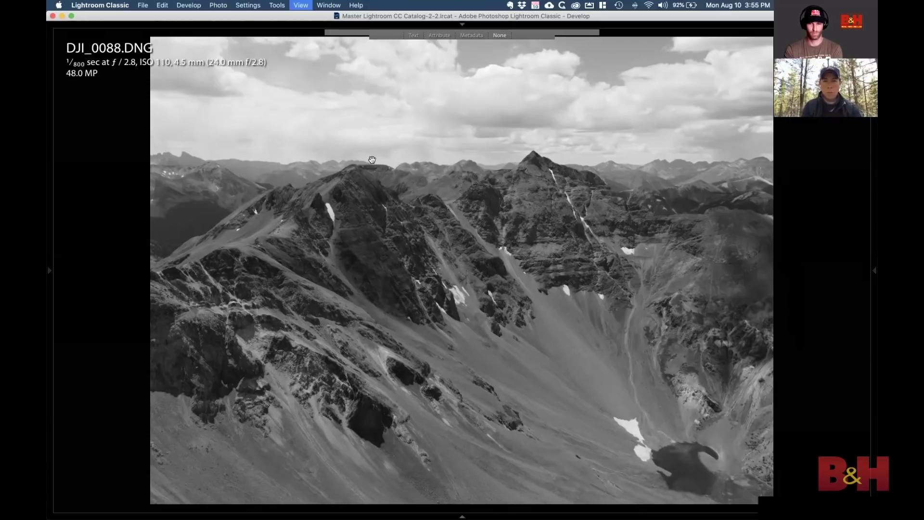
{"action": "key", "text": "g"}
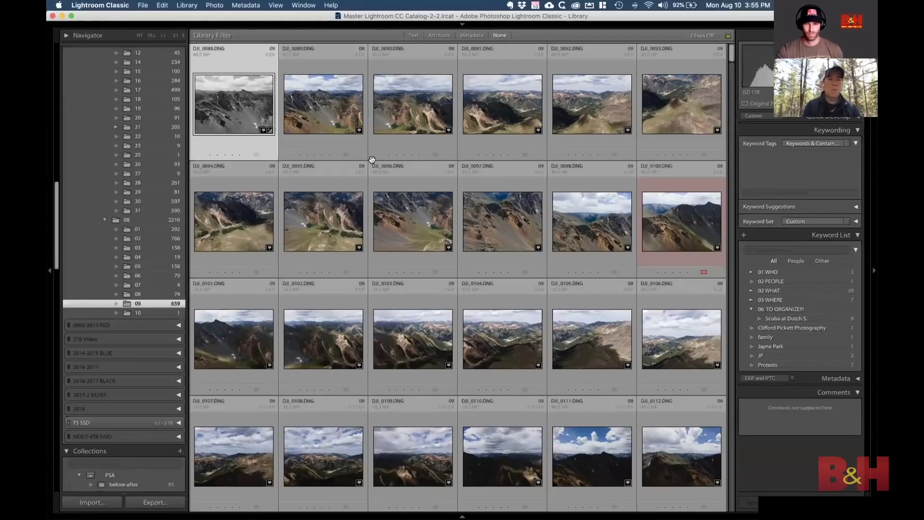
{"action": "left_click", "coordinate": [109, 6]}
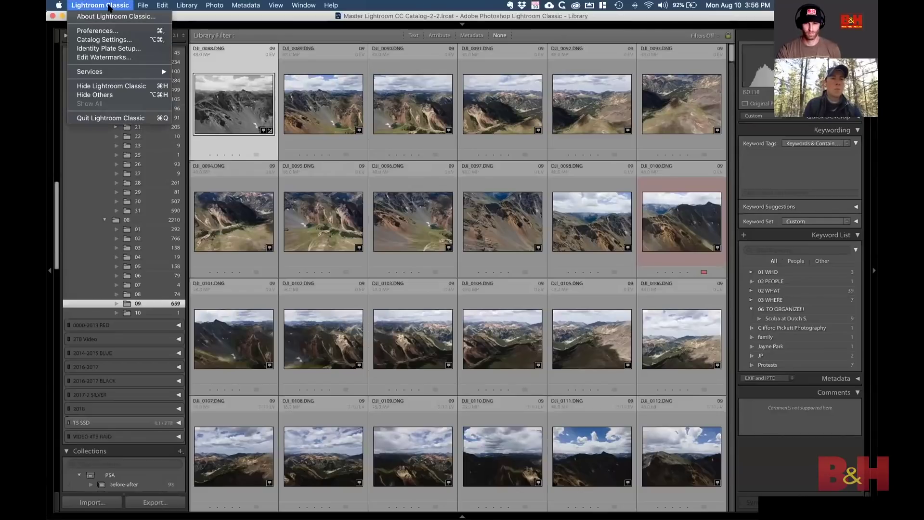
- Review the Metadata settings in Catalog Settings, then close the dialog
{"action": "left_click", "coordinate": [107, 40]}
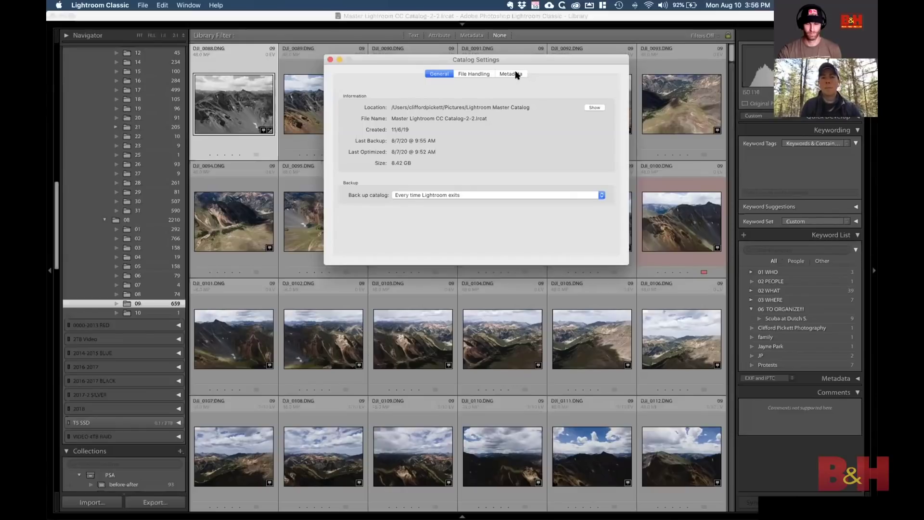
{"action": "left_click", "coordinate": [512, 74]}
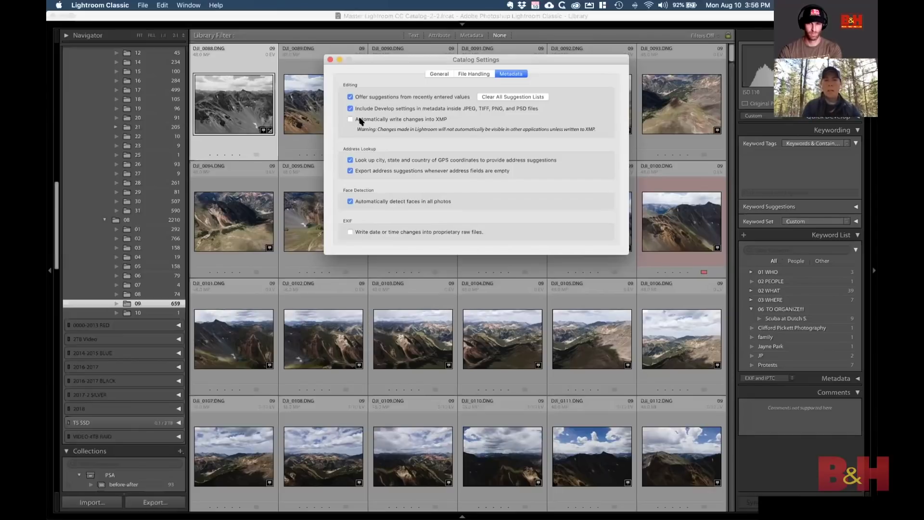
{"action": "key", "text": "Escape"}
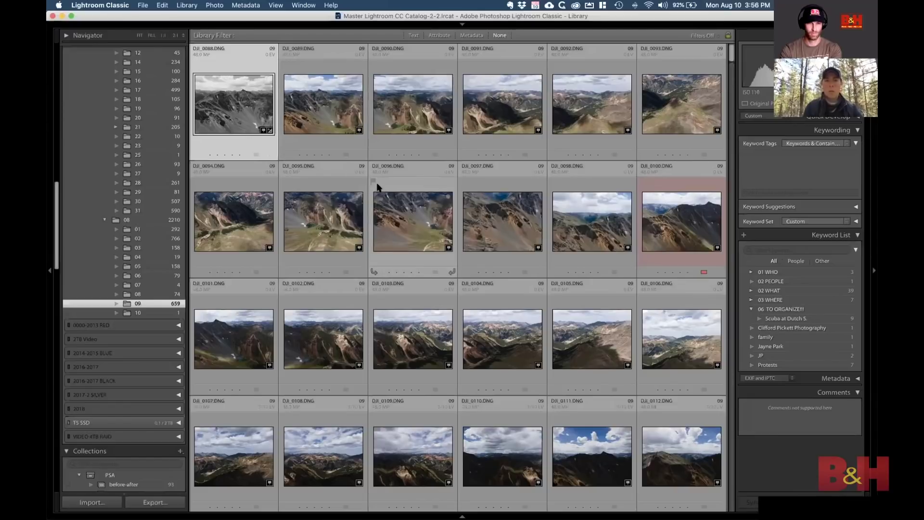
- Select photos DJI_0088 through DJI_0092 and switch to the Speeding up Lightroom map
{"action": "key", "text": "super+a"}
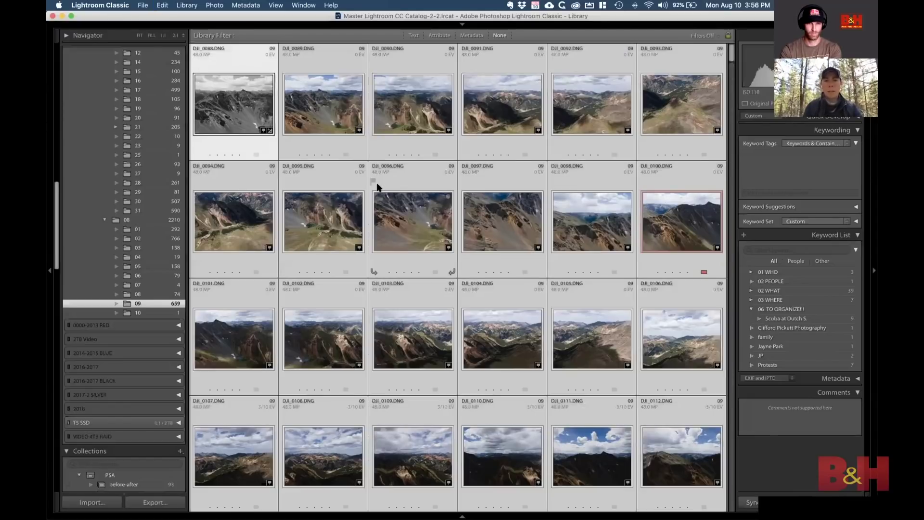
{"action": "key", "text": "super+d"}
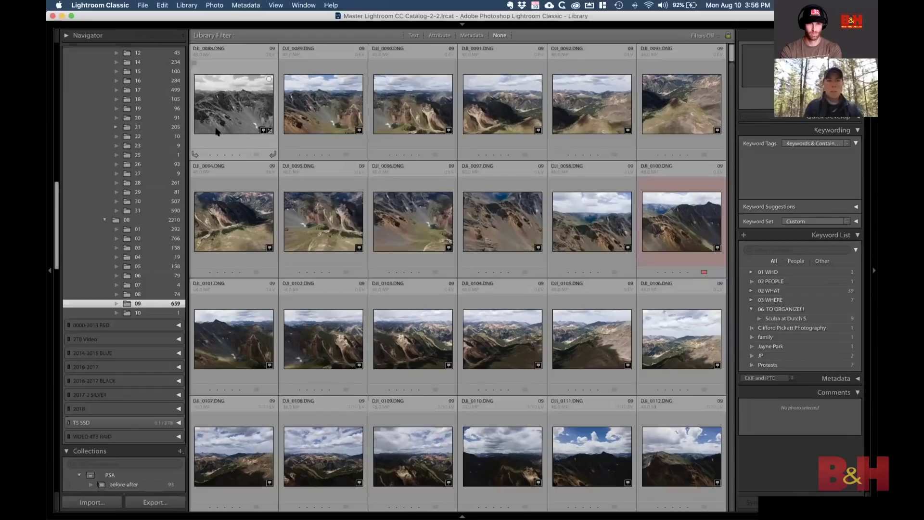
{"action": "left_click", "coordinate": [260, 103]}
{"action": "left_click", "coordinate": [596, 103], "text": "shift"}
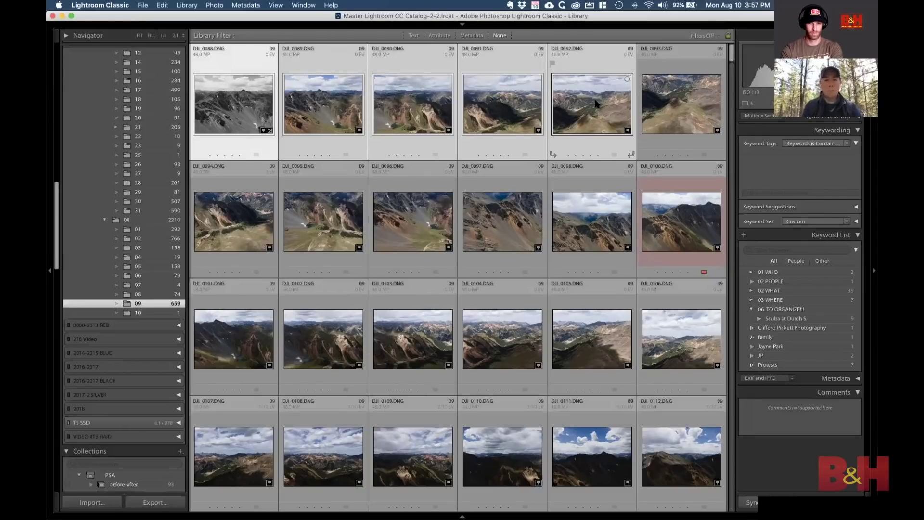
{"action": "key", "text": "super+Tab"}
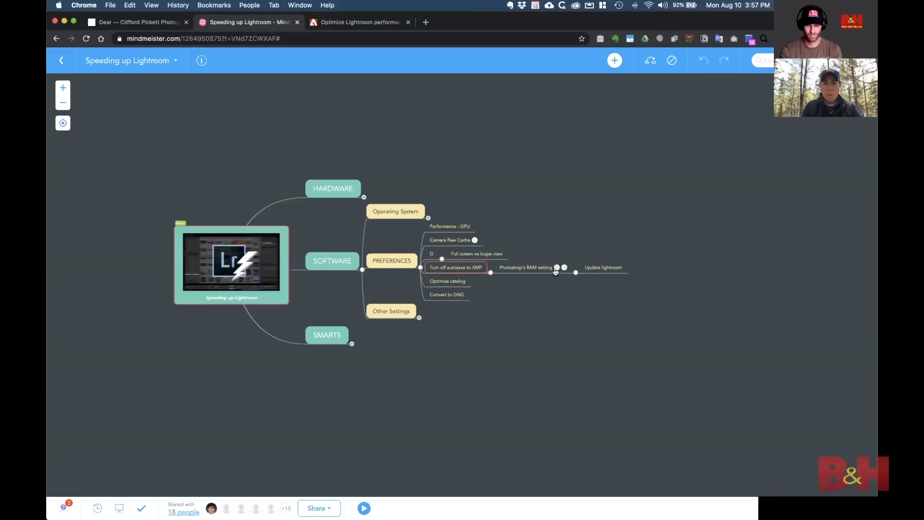
- Select the 'Optimize catalog' tip, then bring Lightroom Classic forward with its application menu
{"action": "mouse_move", "coordinate": [556, 269]}
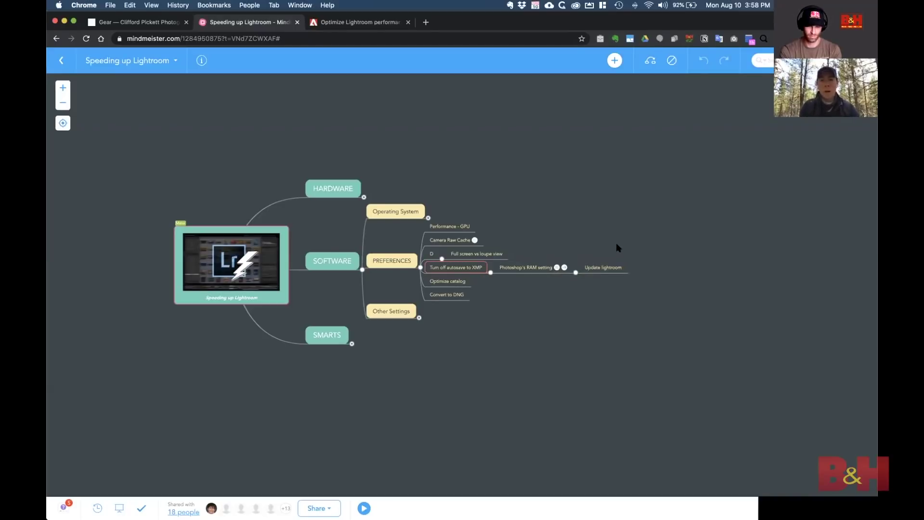
{"action": "left_click", "coordinate": [433, 285]}
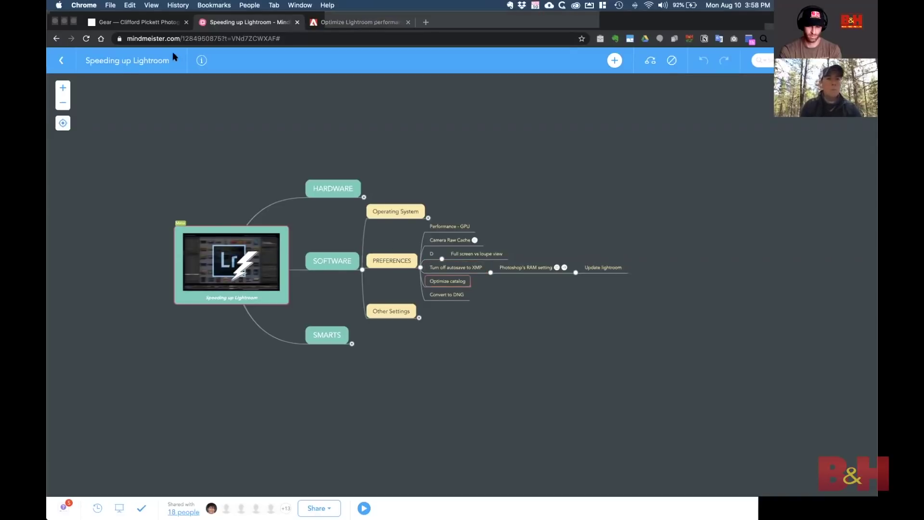
{"action": "key", "text": "super+Tab"}
{"action": "left_click", "coordinate": [110, 6]}
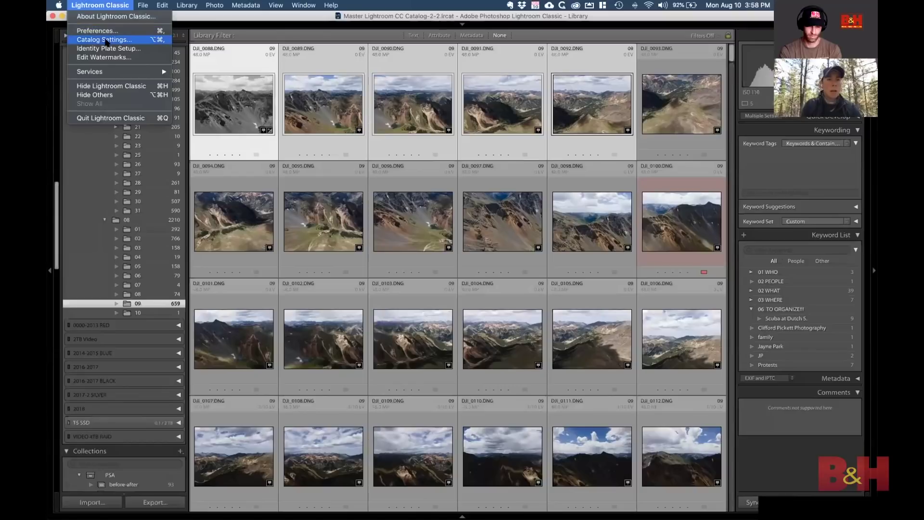
- Open Catalog Settings on the General tab to see location, size and backup schedule
{"action": "left_click", "coordinate": [105, 38]}
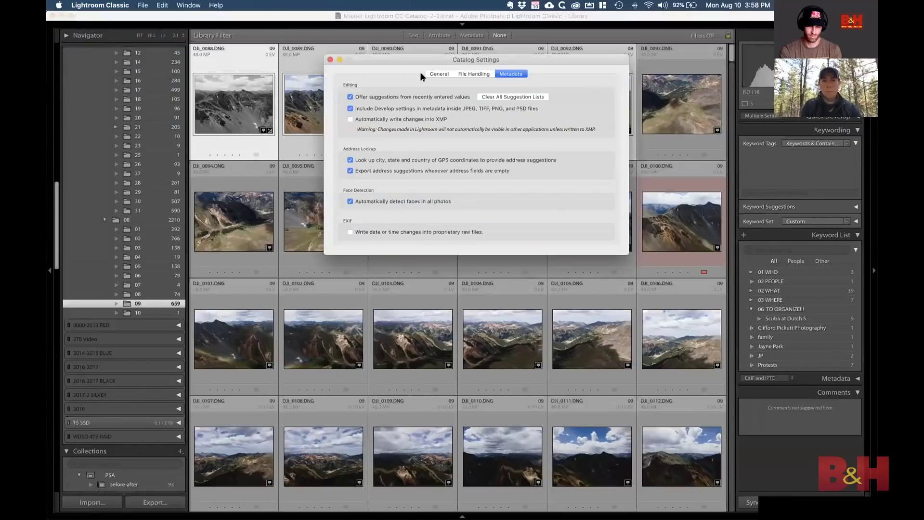
{"action": "left_click", "coordinate": [440, 75]}
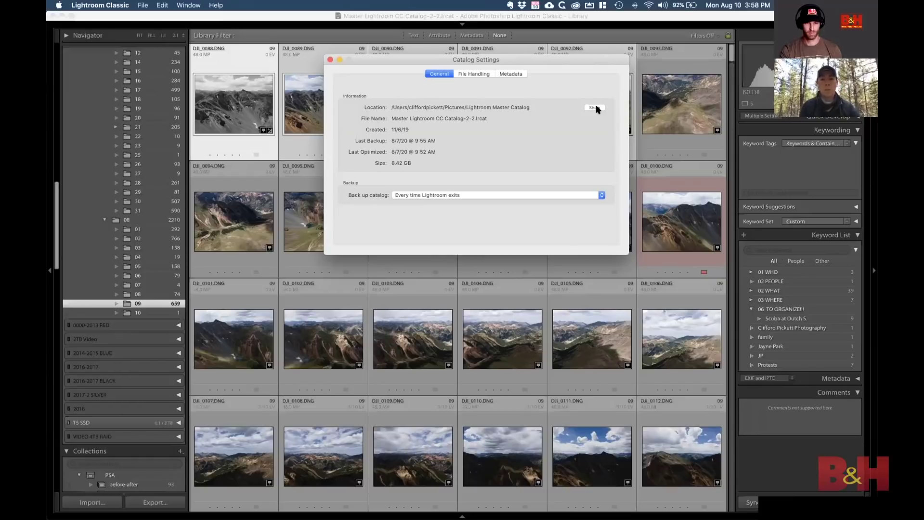
- Keep catalog backup at 'Every time Lightroom exits' and view the File Handling preview cache settings
{"action": "left_click", "coordinate": [465, 73]}
{"action": "left_click", "coordinate": [440, 73]}
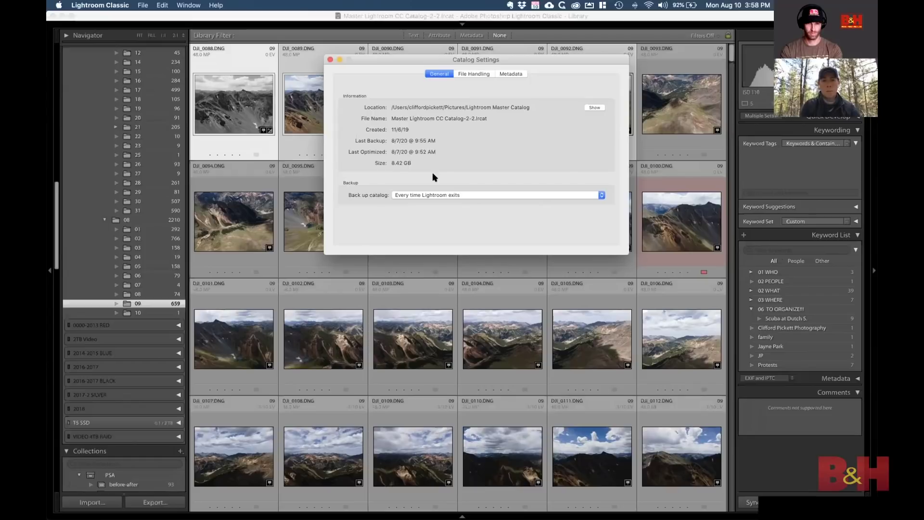
{"action": "left_click", "coordinate": [569, 195]}
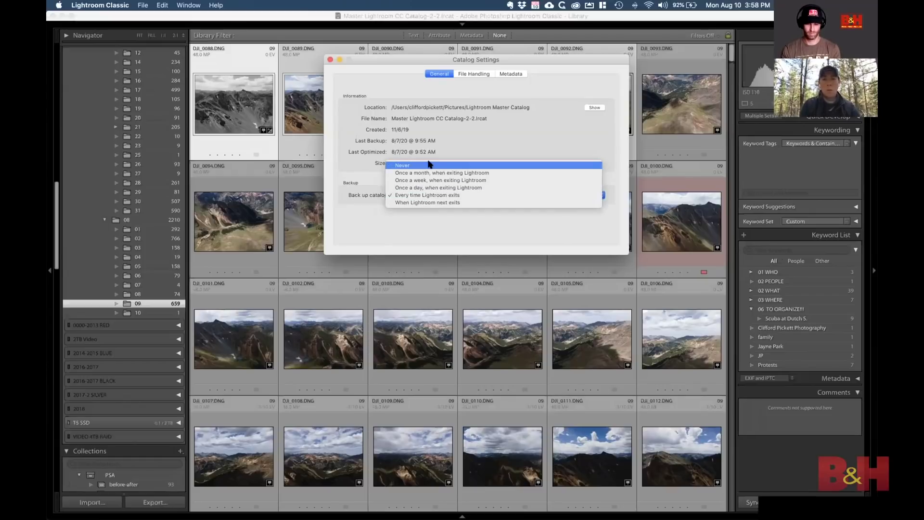
{"action": "left_click", "coordinate": [451, 195]}
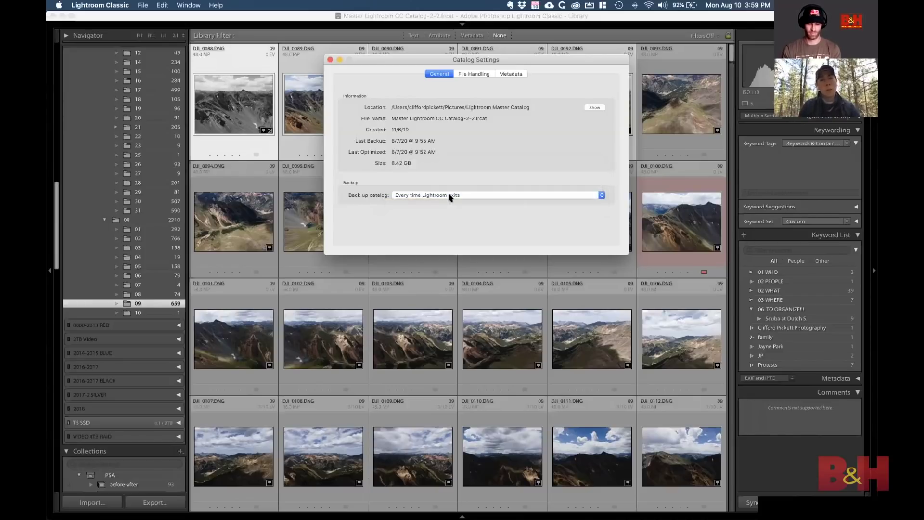
{"action": "left_click", "coordinate": [474, 75]}
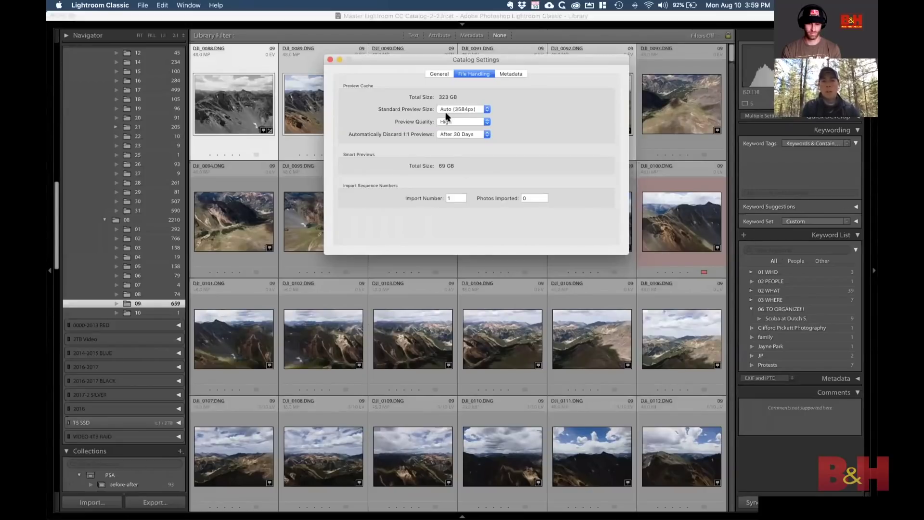
{"action": "left_click", "coordinate": [475, 122]}
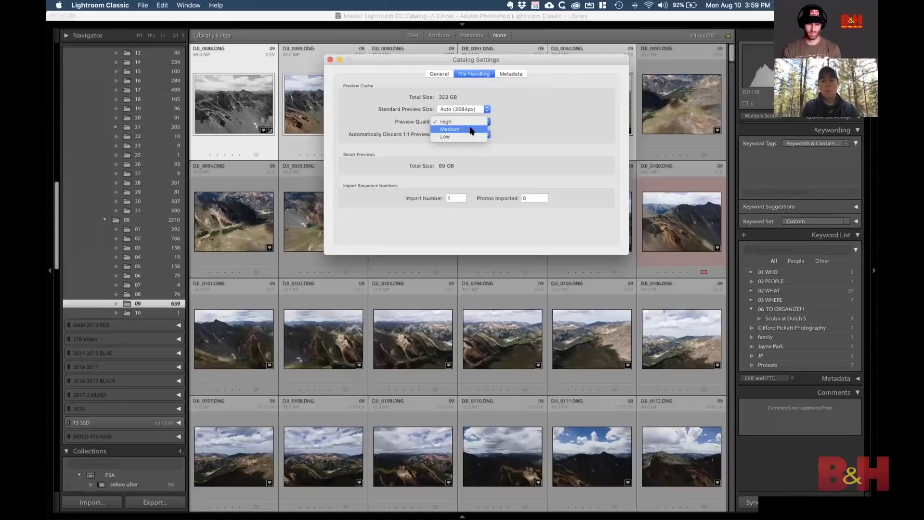
- Change Preview Quality to Medium, leaving Standard Preview Size on Auto (3584px)
{"action": "left_click", "coordinate": [472, 129]}
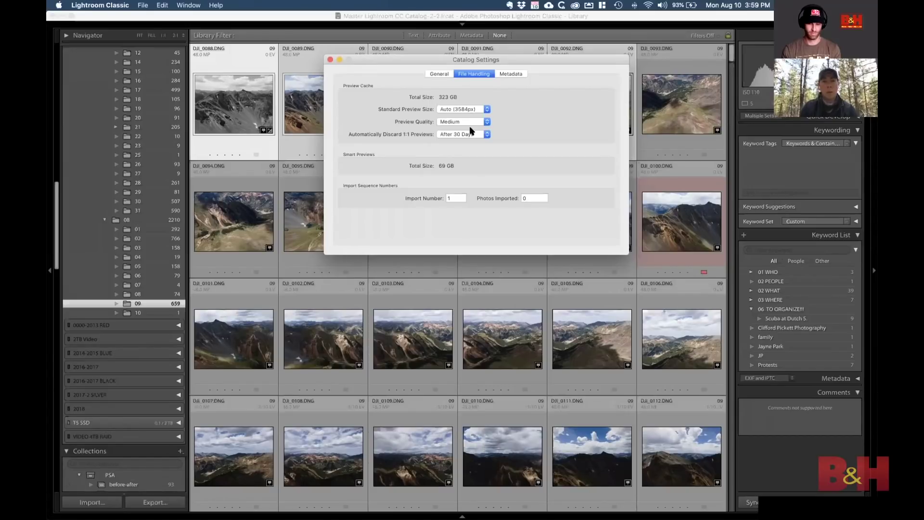
{"action": "left_click", "coordinate": [486, 110]}
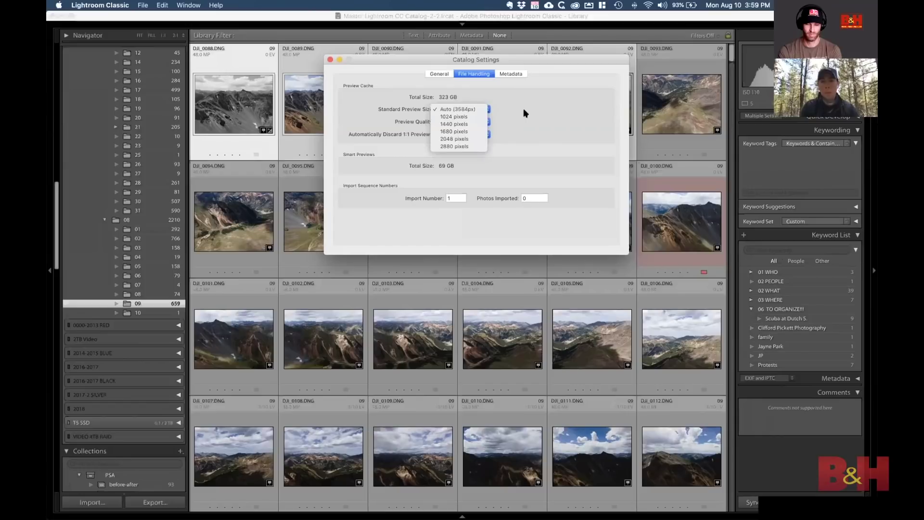
{"action": "left_click", "coordinate": [511, 109]}
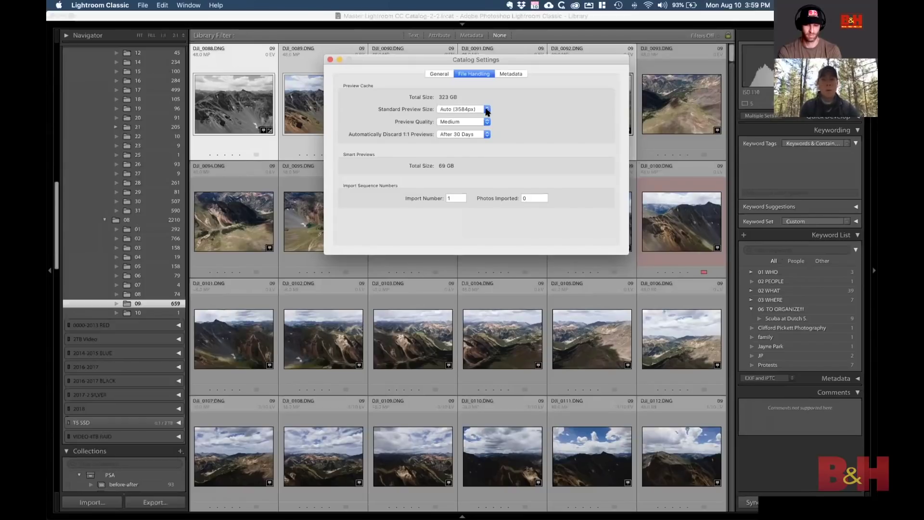
{"action": "left_click", "coordinate": [487, 111]}
{"action": "left_click", "coordinate": [525, 102]}
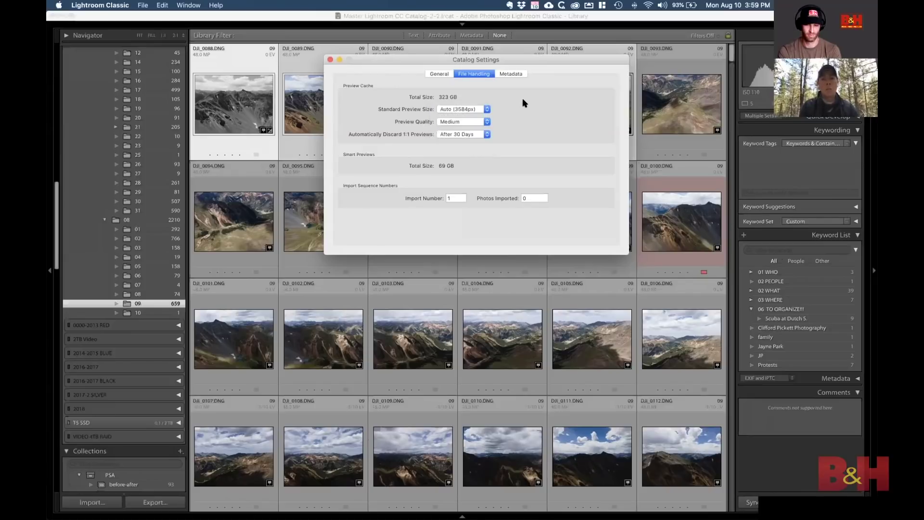
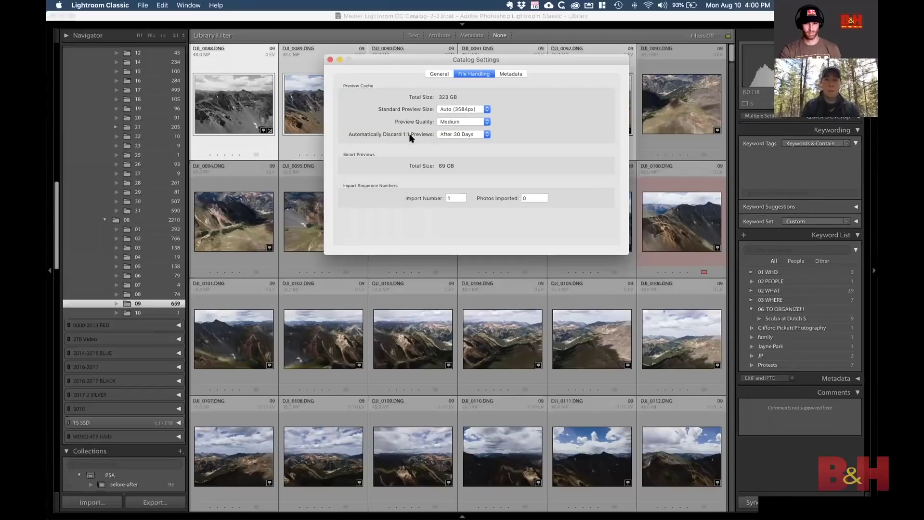
- Close Catalog Settings, then open and cancel an import to get back to the drone grid
{"action": "left_click", "coordinate": [330, 60]}
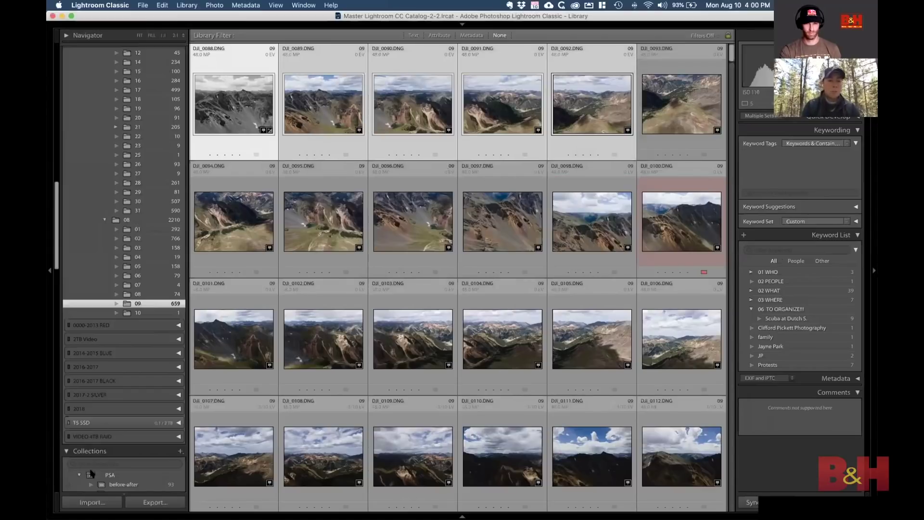
{"action": "left_click", "coordinate": [92, 503]}
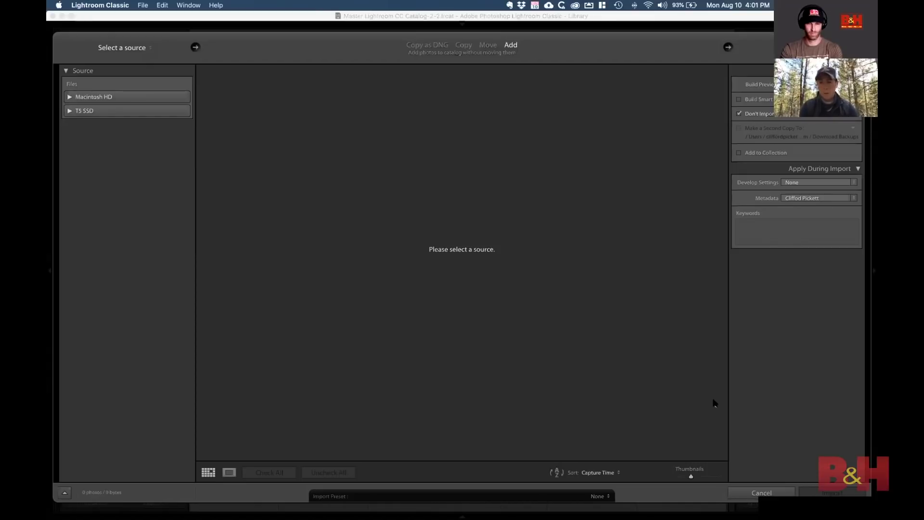
{"action": "left_click", "coordinate": [757, 489]}
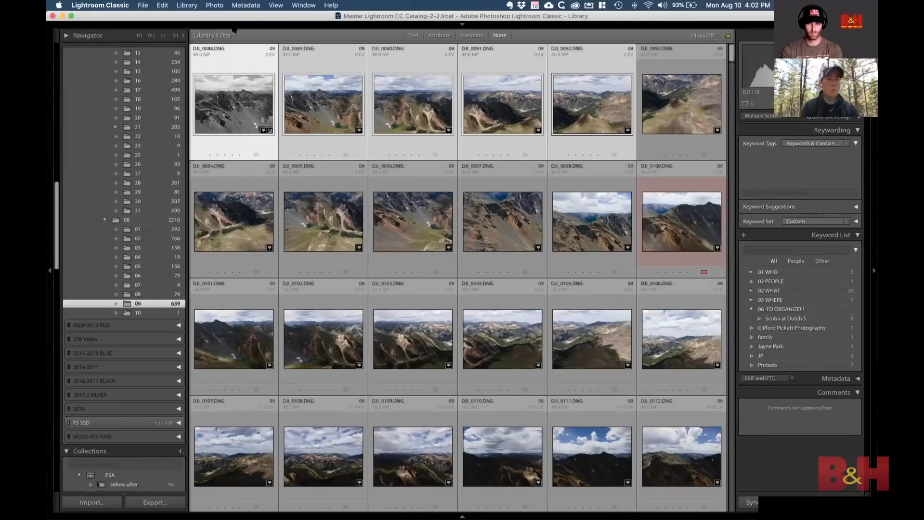
{"action": "left_click", "coordinate": [188, 5]}
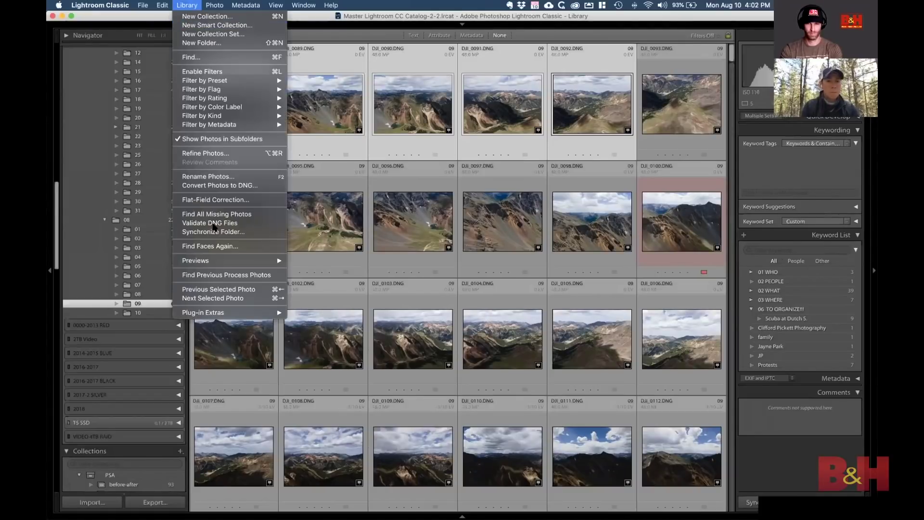
- Build standard-sized previews for the drone photos via Library > Previews
{"action": "mouse_move", "coordinate": [251, 260]}
{"action": "left_click", "coordinate": [382, 261]}
{"action": "left_click", "coordinate": [187, 5]}
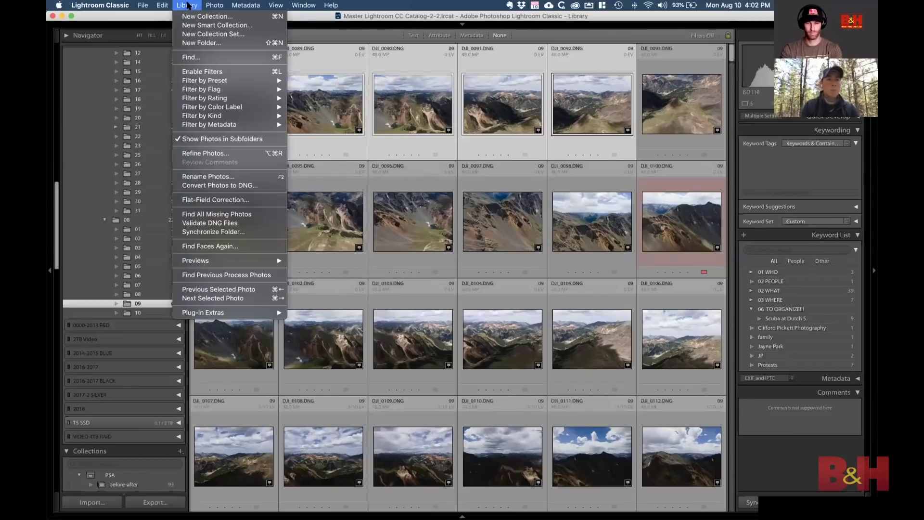
{"action": "mouse_move", "coordinate": [264, 260]}
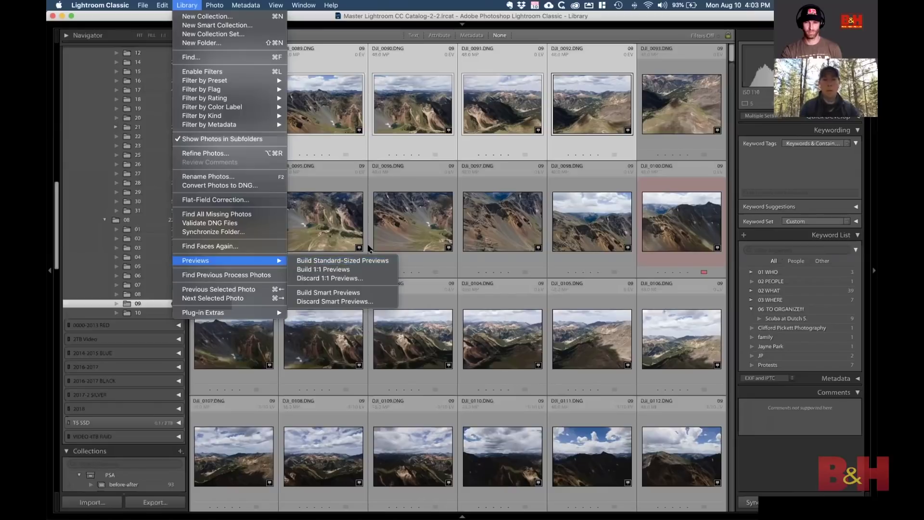
{"action": "left_click", "coordinate": [414, 115]}
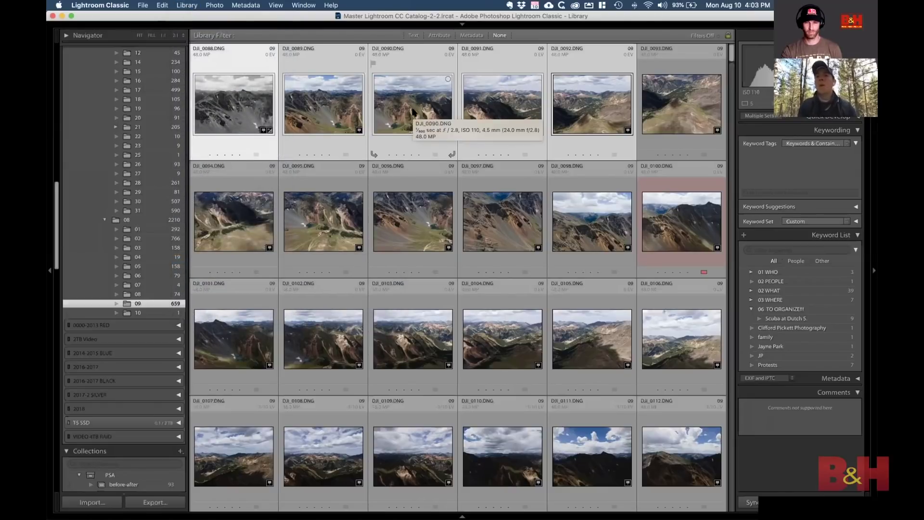
{"action": "key", "text": "super+Tab"}
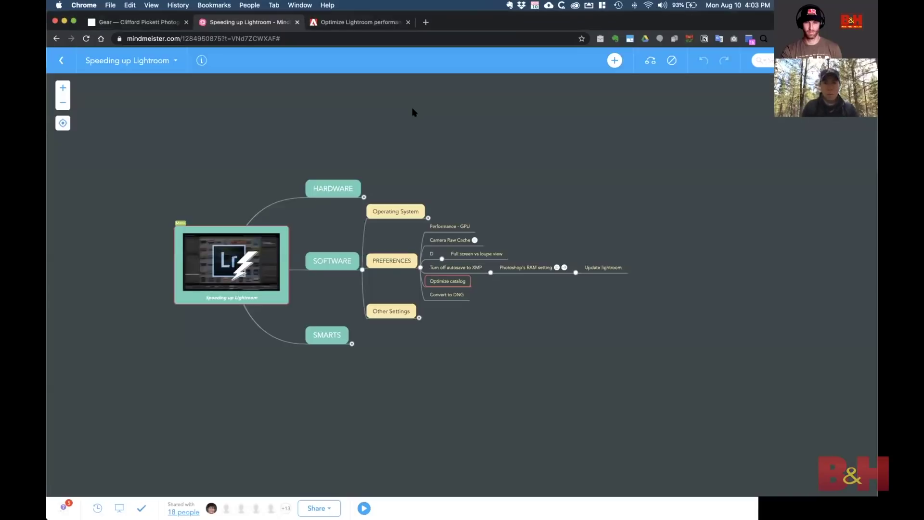
- Mark the Optimize catalog node on the speed-up map and bring Lightroom Classic back
{"action": "double_click", "coordinate": [439, 284]}
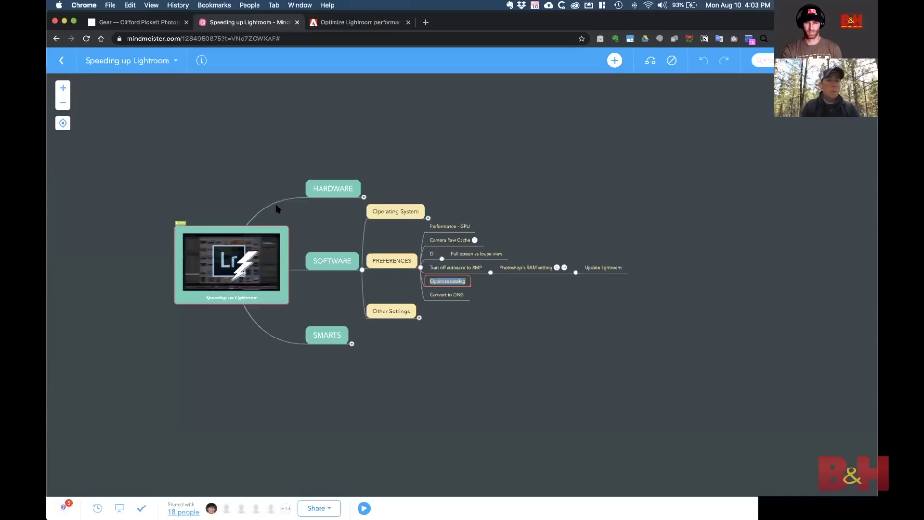
{"action": "mouse_move", "coordinate": [182, 514]}
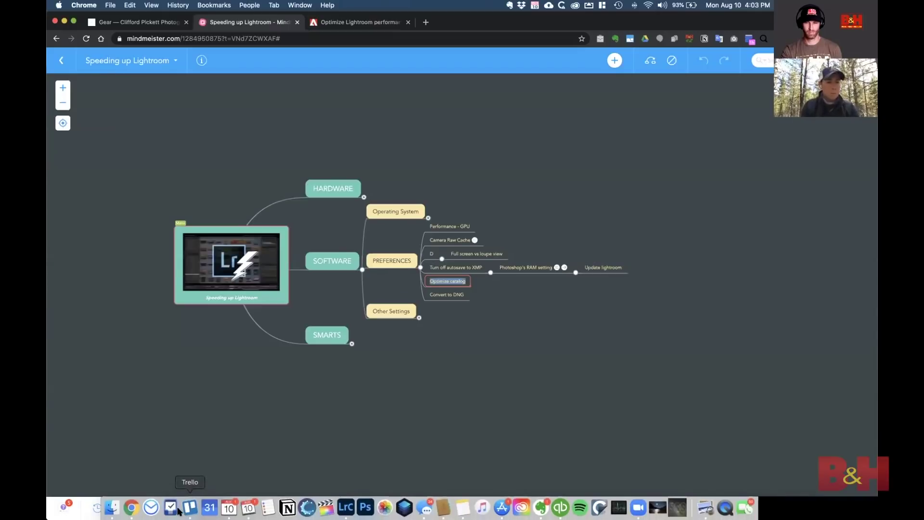
{"action": "left_click", "coordinate": [346, 507]}
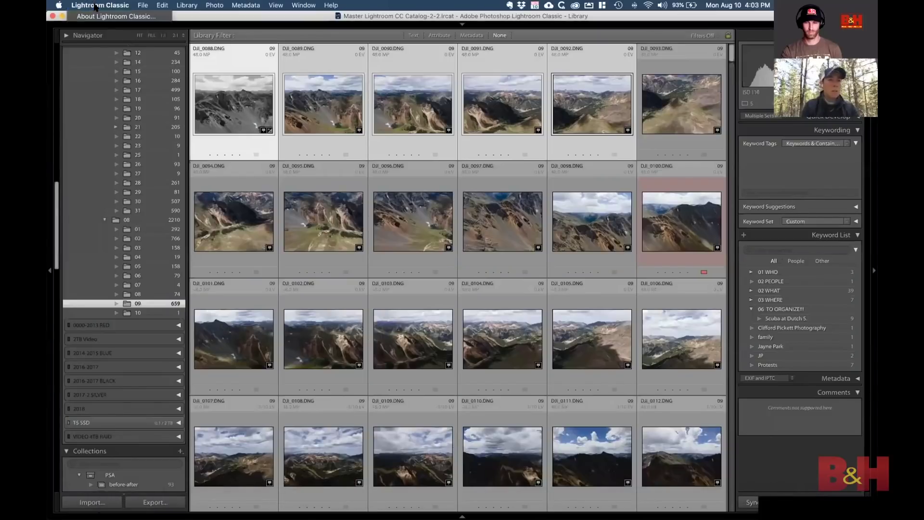
{"action": "left_click", "coordinate": [97, 5]}
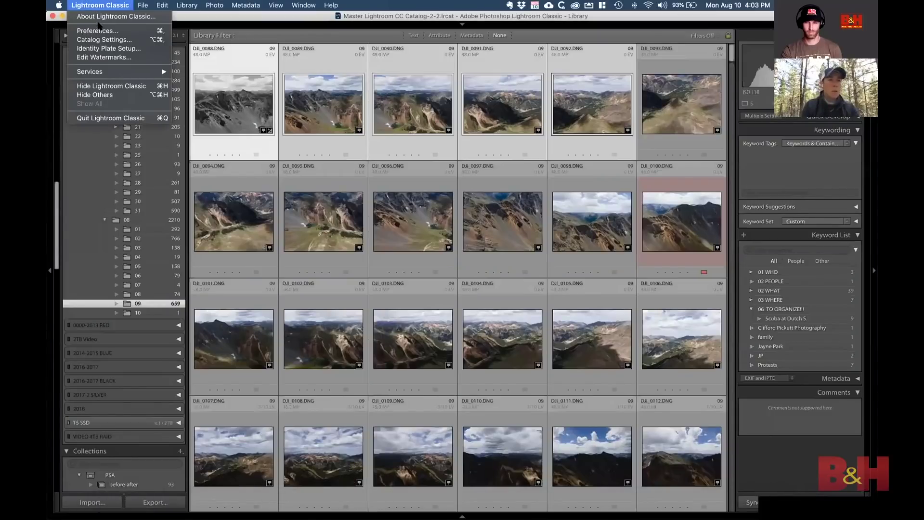
{"action": "left_click", "coordinate": [100, 31]}
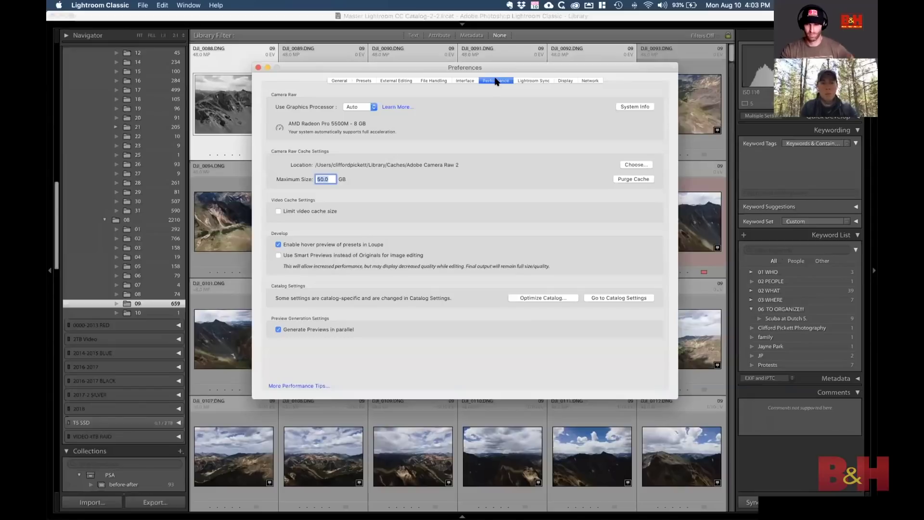
{"action": "left_click", "coordinate": [343, 81]}
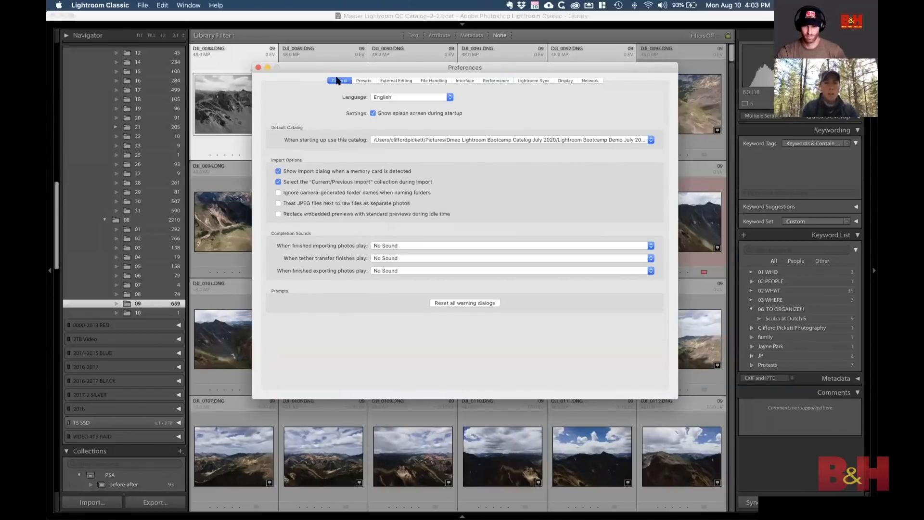
{"action": "left_click", "coordinate": [259, 69]}
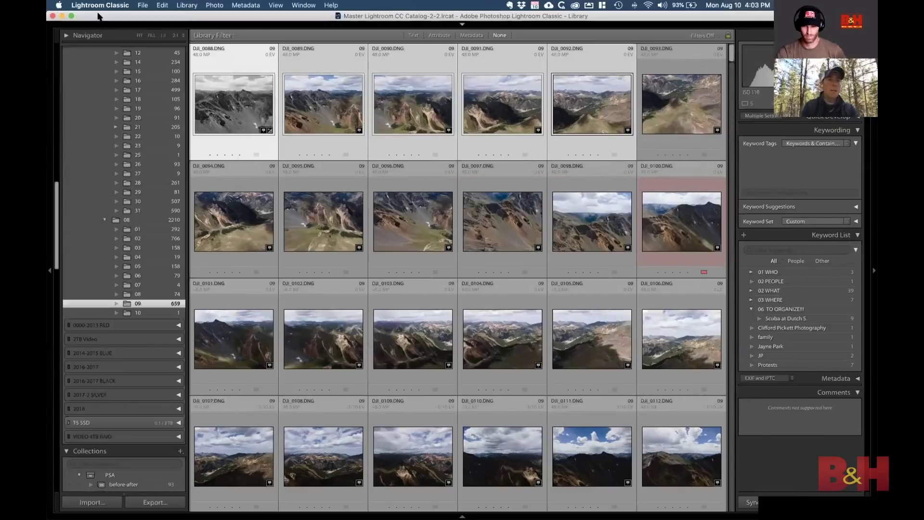
{"action": "left_click", "coordinate": [100, 6]}
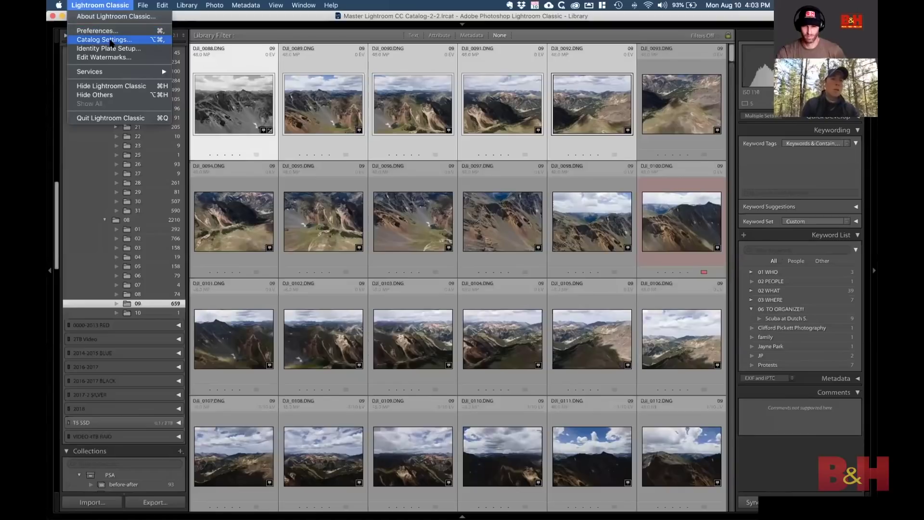
{"action": "left_click", "coordinate": [110, 41]}
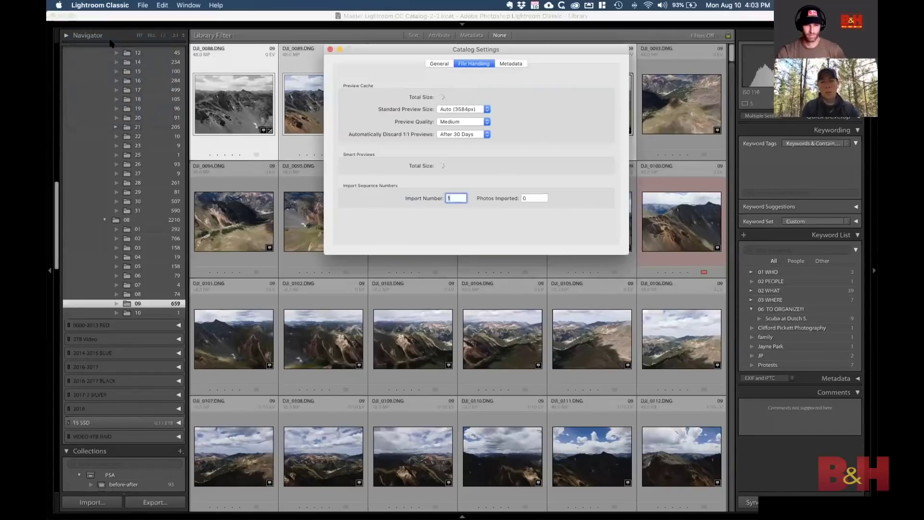
{"action": "left_click", "coordinate": [443, 64]}
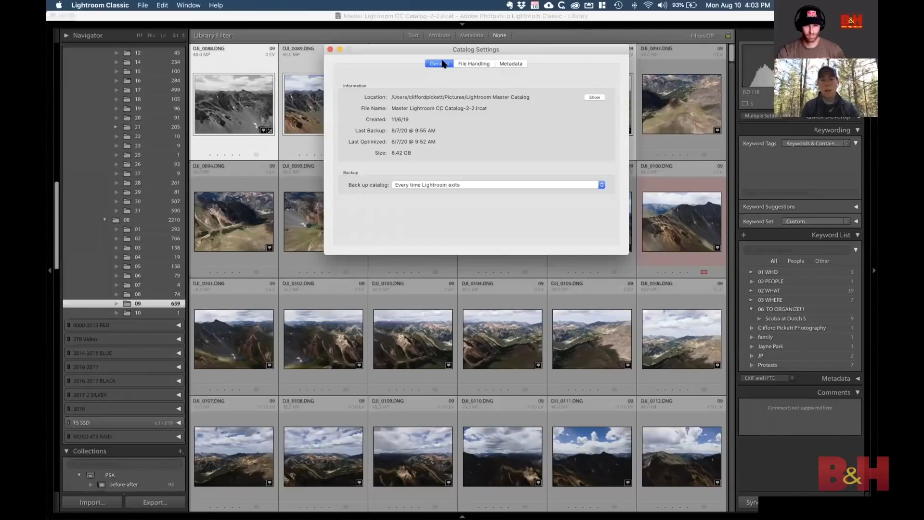
{"action": "left_click", "coordinate": [512, 63]}
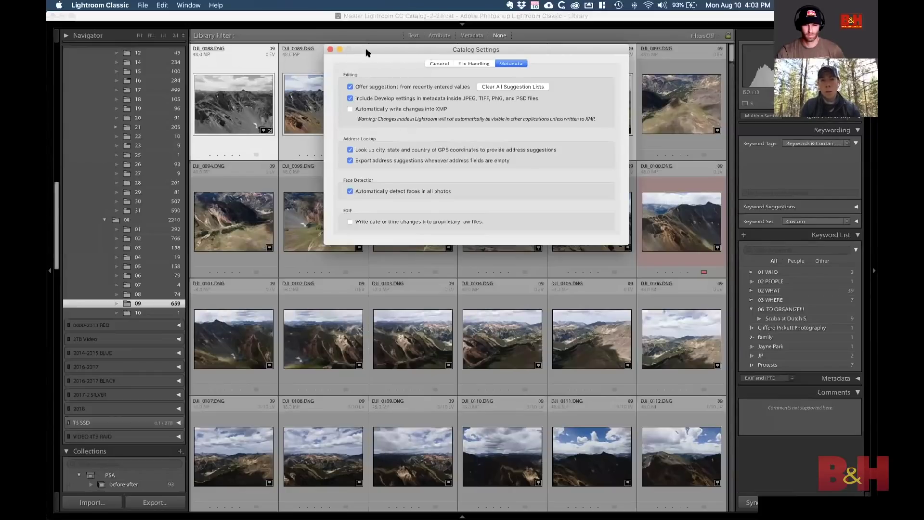
{"action": "left_click_drag", "start_coordinate": [366, 48], "coordinate": [412, 130]}
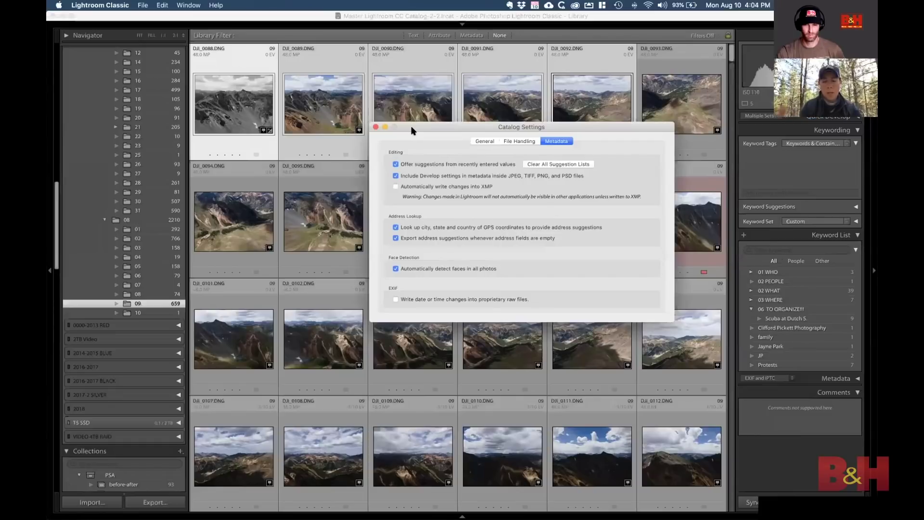
{"action": "left_click", "coordinate": [376, 127]}
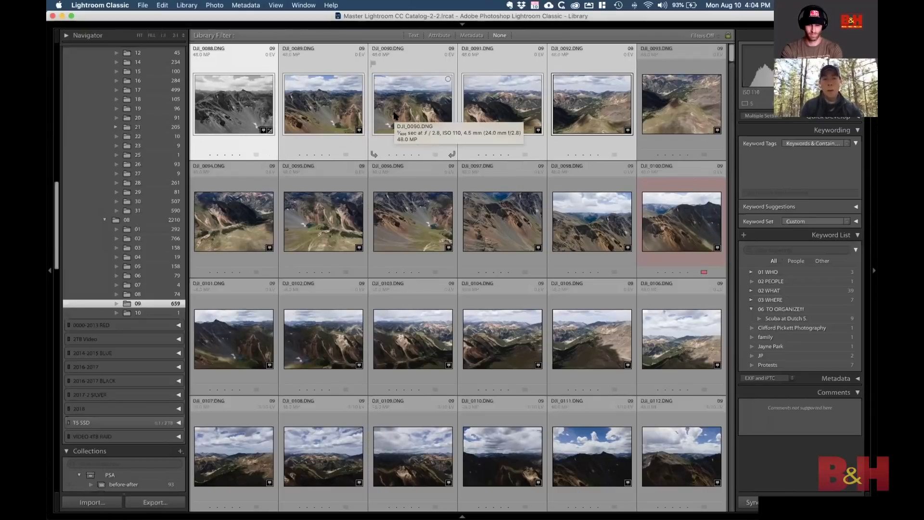
{"action": "key", "text": "super+Tab"}
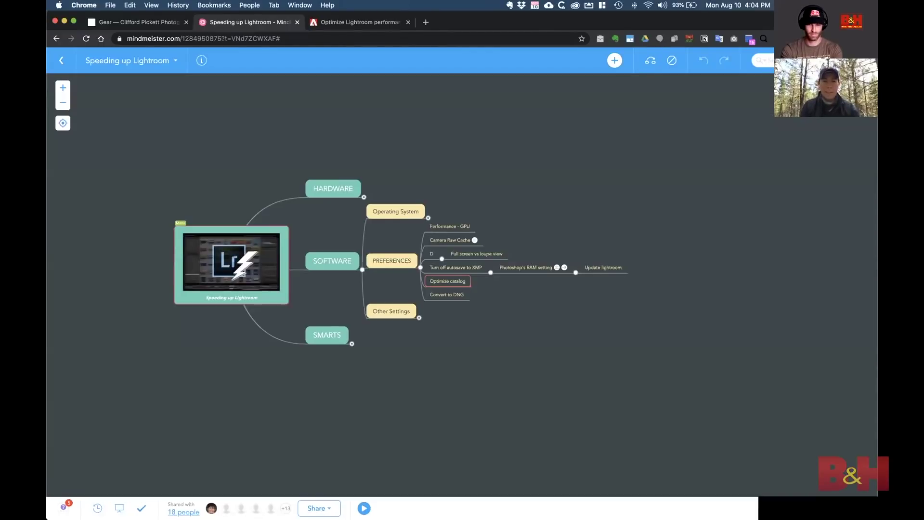
- Select the Convert to DNG node on the map, then bring up Lightroom's Import window
{"action": "left_click", "coordinate": [438, 295]}
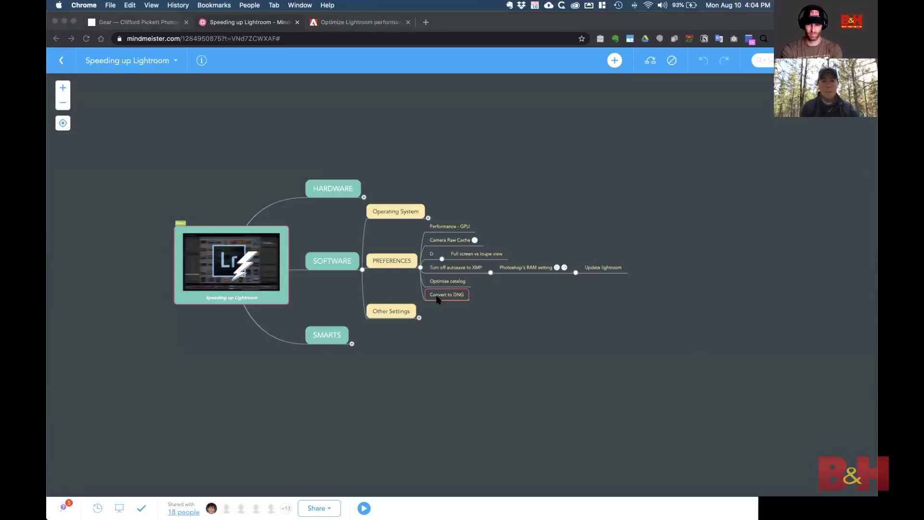
{"action": "key", "text": "super+Tab"}
{"action": "left_click", "coordinate": [93, 502]}
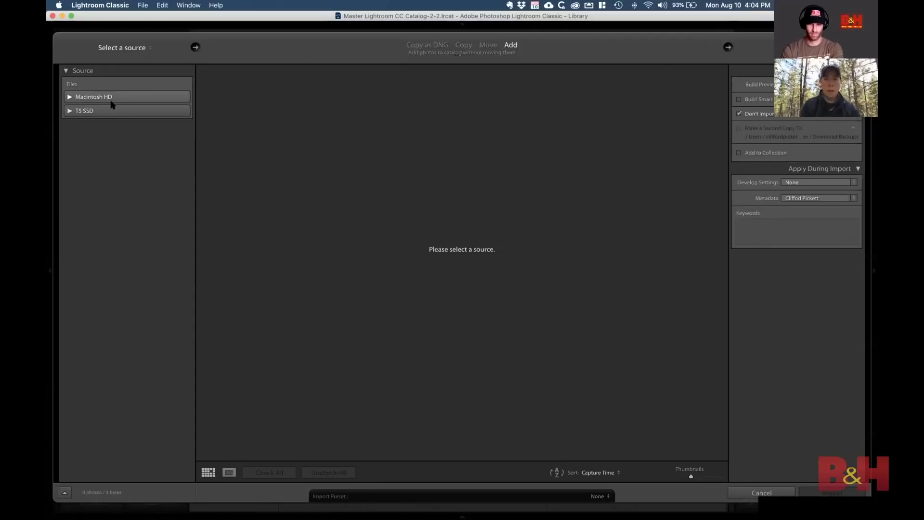
{"action": "left_click", "coordinate": [762, 493]}
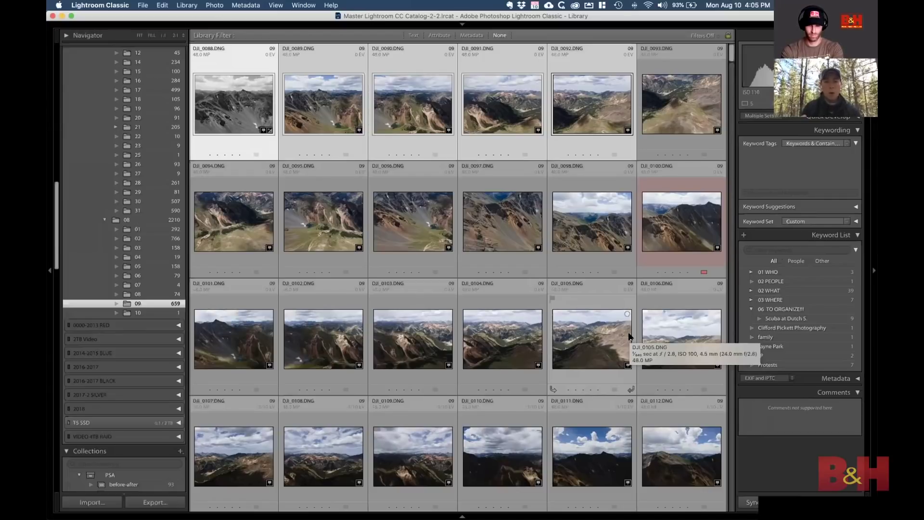
- Open the Import window and switch between All Photos and New Photos views
{"action": "key", "text": "super+shift+i"}
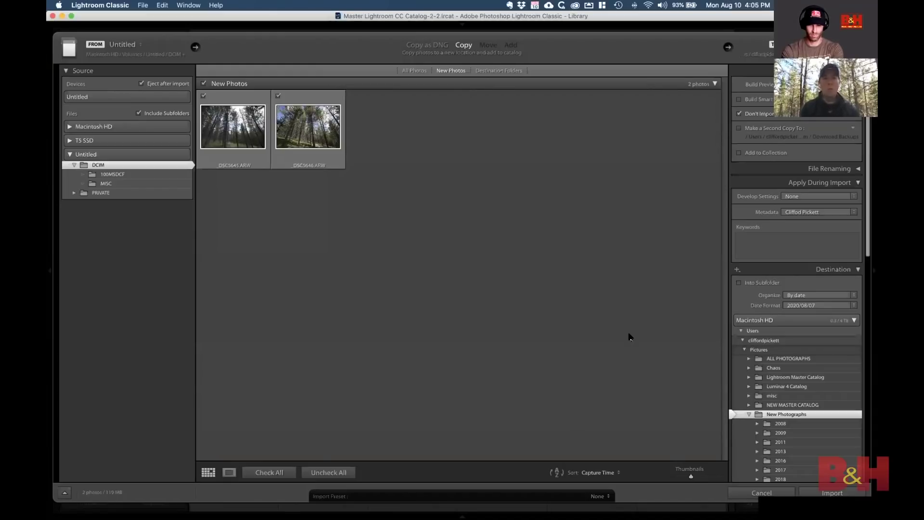
{"action": "left_click", "coordinate": [410, 71]}
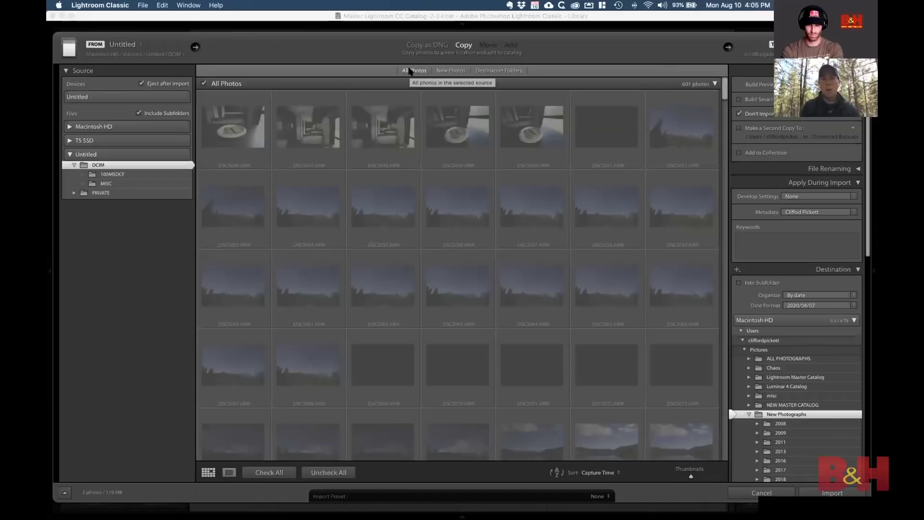
{"action": "left_click", "coordinate": [452, 71]}
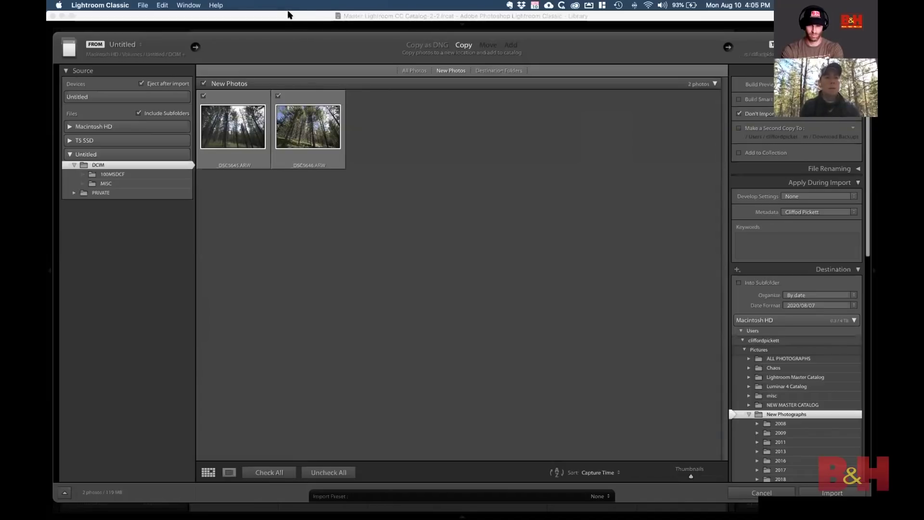
{"action": "left_click", "coordinate": [289, 15]}
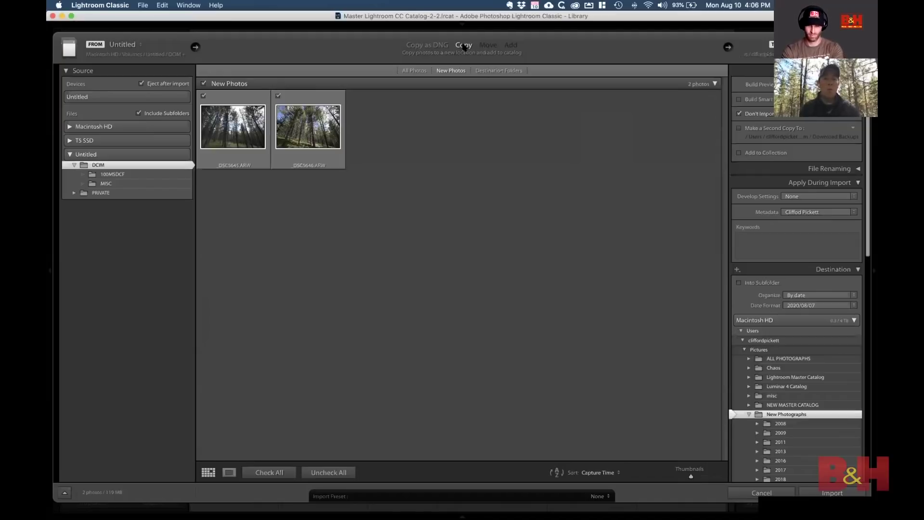
- Try Copy as DNG, then revert the import to plain Copy
{"action": "left_click", "coordinate": [427, 46]}
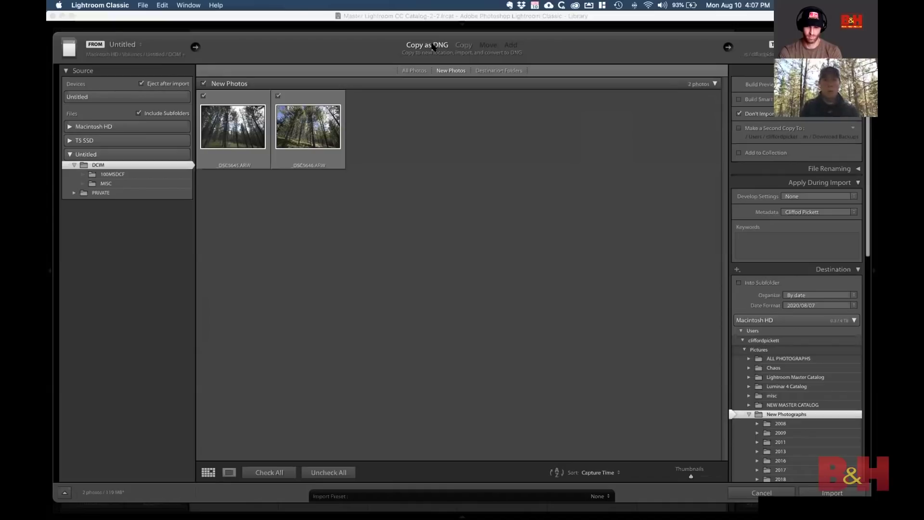
{"action": "left_click", "coordinate": [463, 46]}
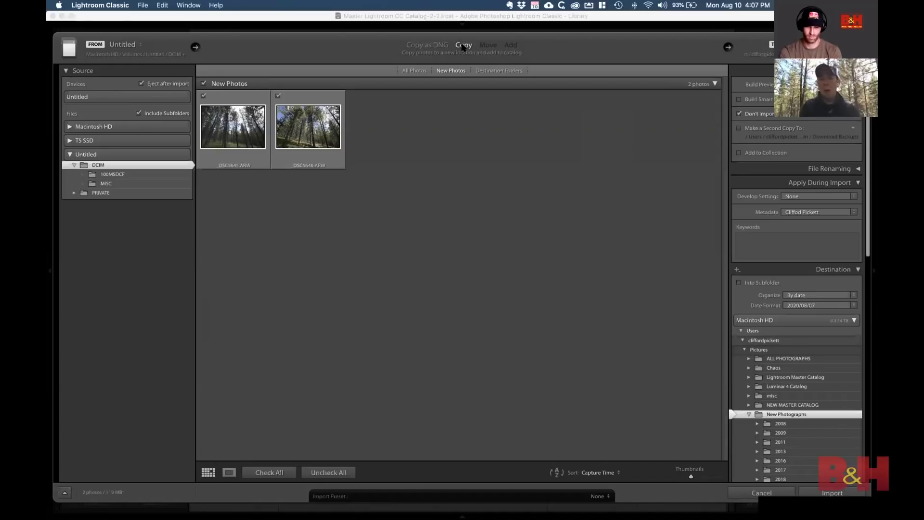
{"action": "key", "text": "super+Tab"}
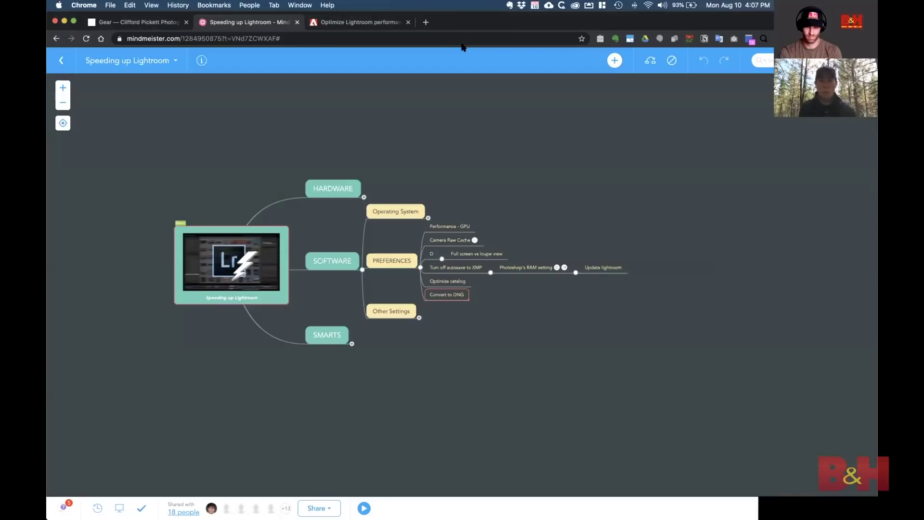
- Collapse PREFERENCES and expand Other Settings to reveal its three pause tips
{"action": "left_click", "coordinate": [421, 270]}
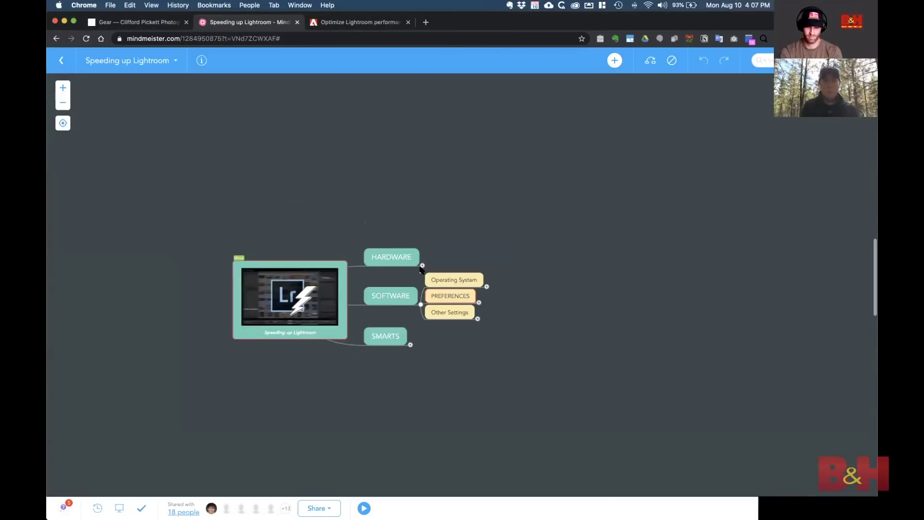
{"action": "left_click", "coordinate": [478, 319]}
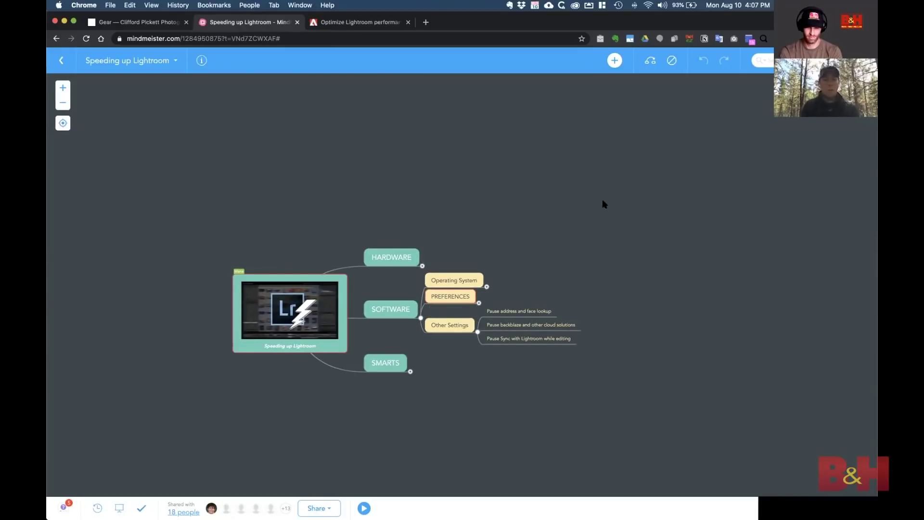
{"action": "key", "text": "super+Tab"}
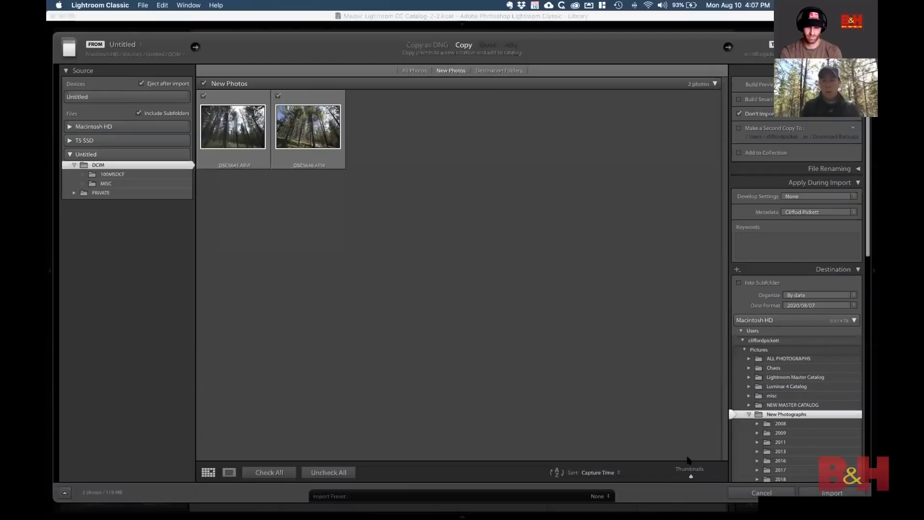
- Cancel the import and select drone photo DJI_0096, then DJI_0090, in the grid
{"action": "left_click", "coordinate": [759, 492]}
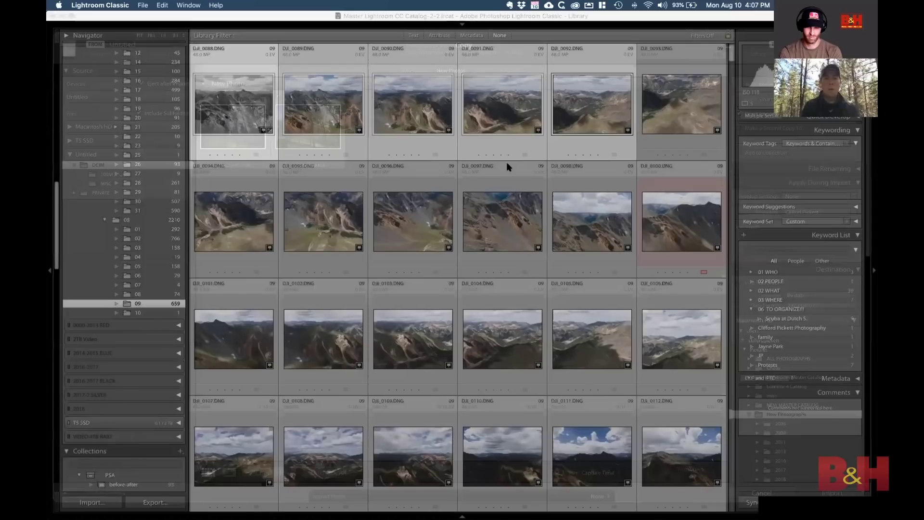
{"action": "left_click", "coordinate": [412, 223]}
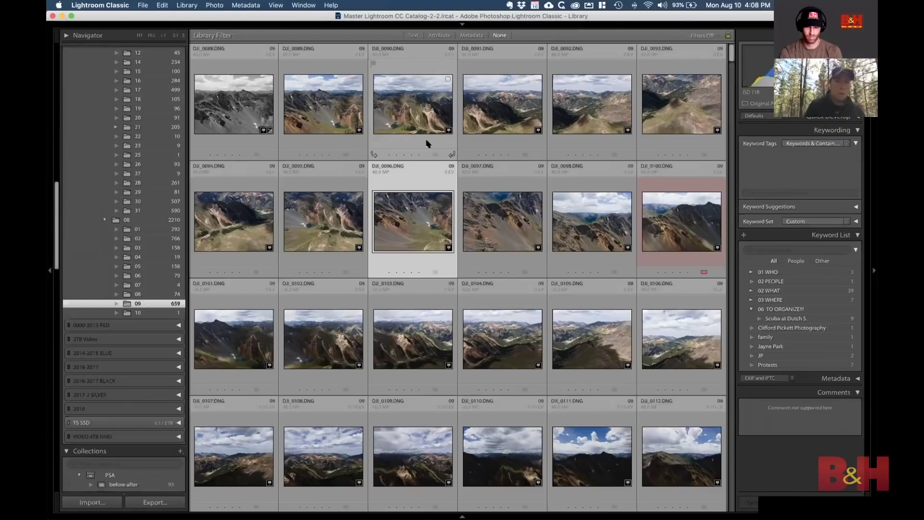
{"action": "left_click", "coordinate": [425, 106]}
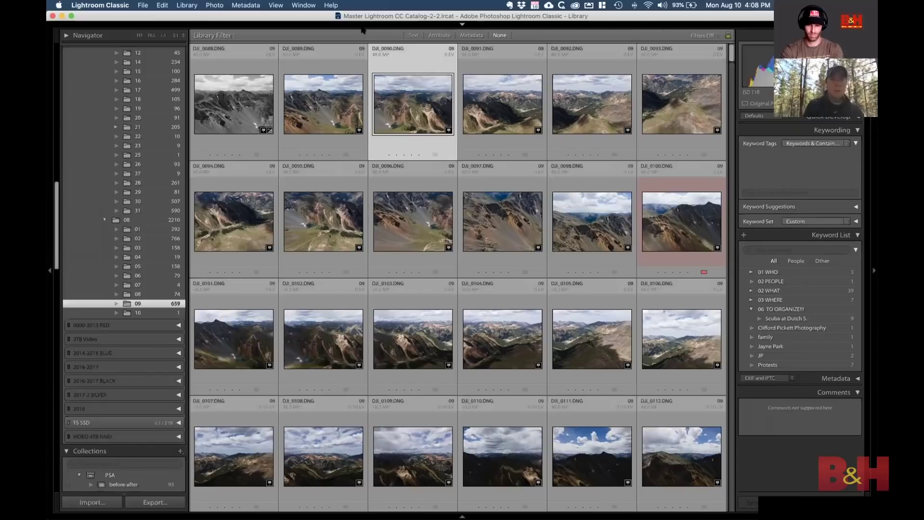
{"action": "mouse_move", "coordinate": [462, 23]}
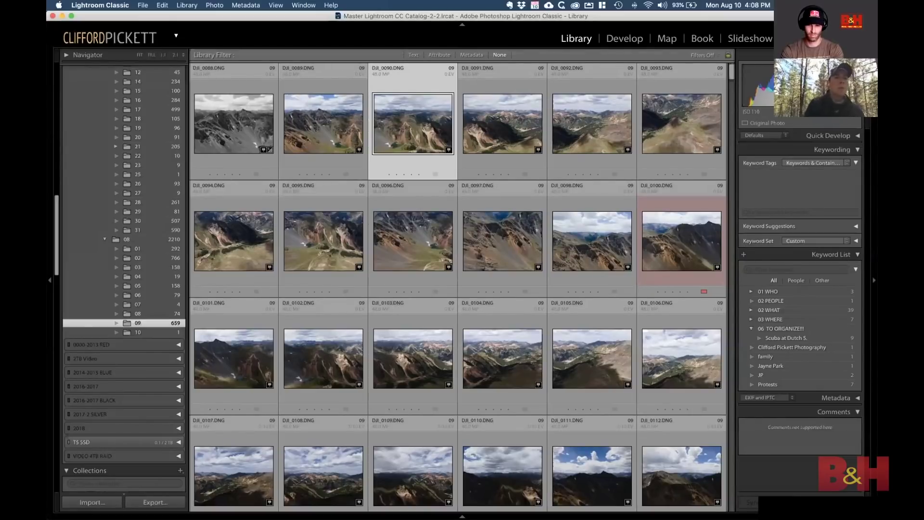
- Pause the Address Lookup and Face Detection tasks in the Activity Center
{"action": "left_click", "coordinate": [144, 38]}
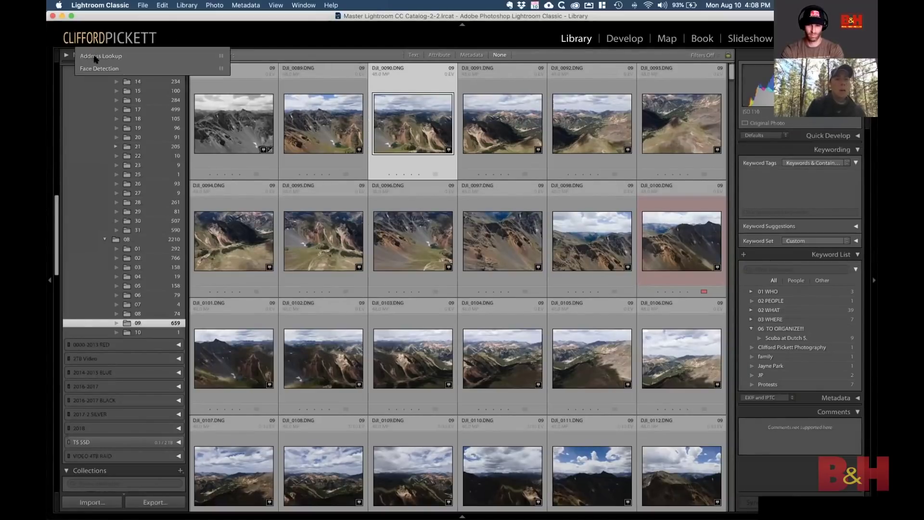
{"action": "left_click", "coordinate": [203, 56]}
{"action": "left_click", "coordinate": [202, 71]}
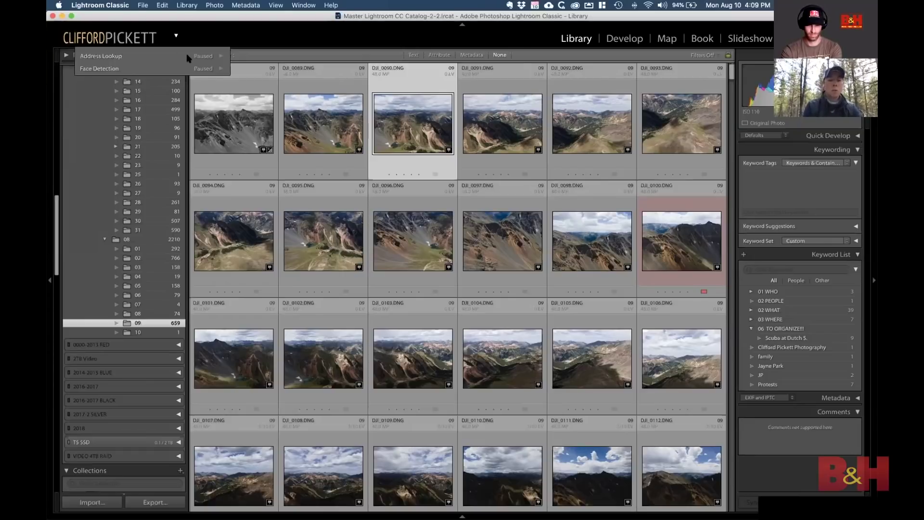
{"action": "key", "text": "super+Tab"}
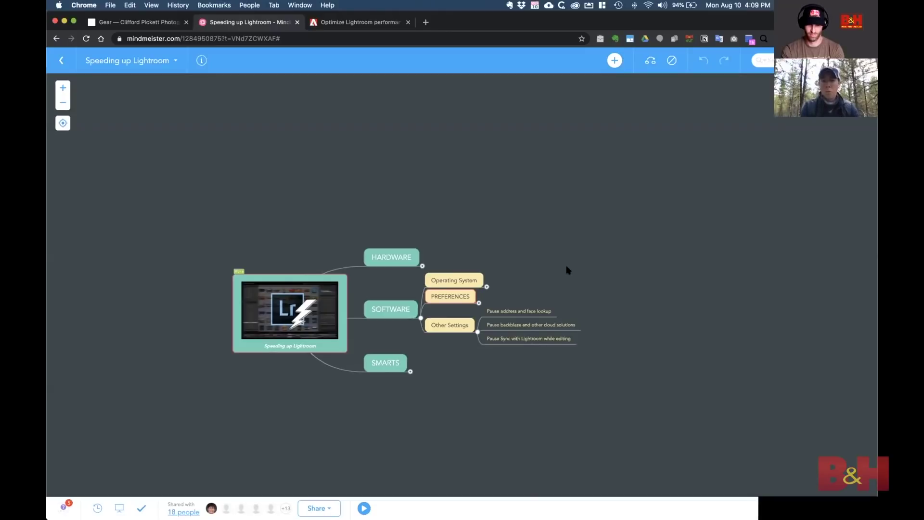
- Switch from the mind map back to Lightroom's drone photo grid
{"action": "key", "text": "super+Tab"}
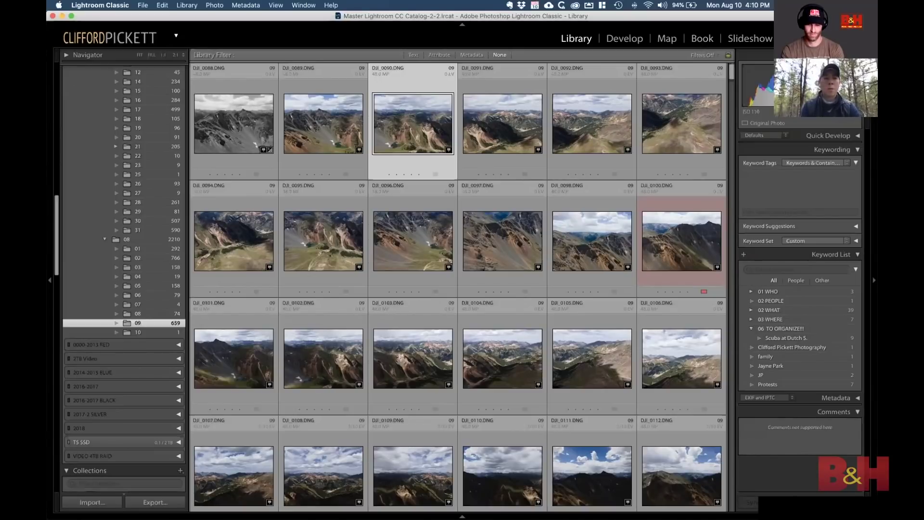
- Verify address and face lookups remain paused, then pause cloud syncing
{"action": "left_click", "coordinate": [139, 39]}
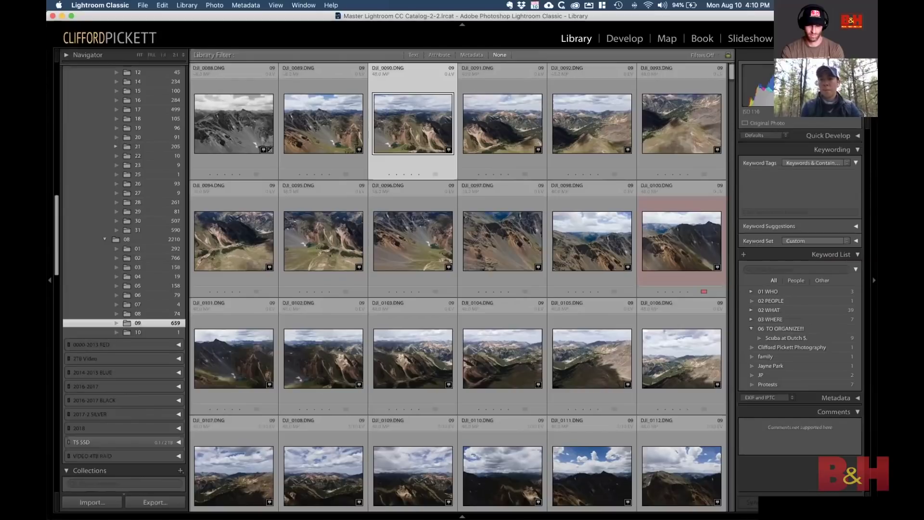
{"action": "left_click", "coordinate": [861, 38]}
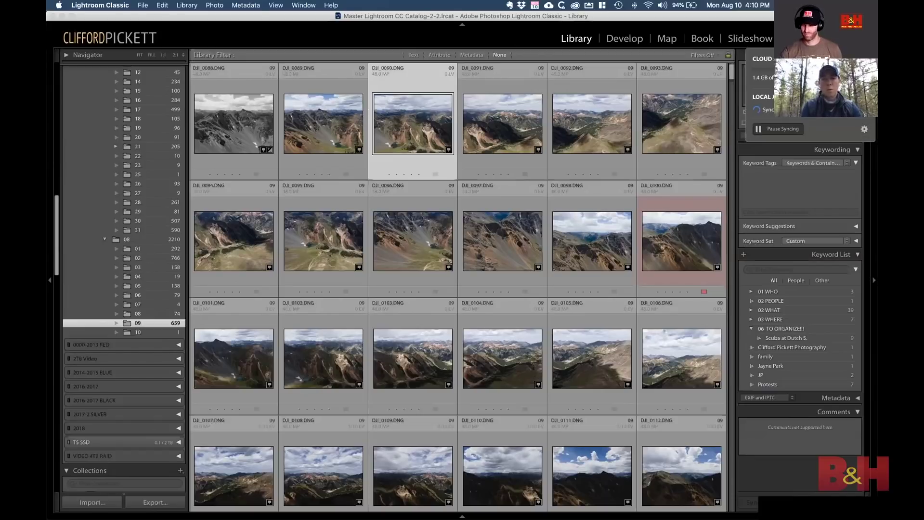
{"action": "left_click", "coordinate": [781, 130]}
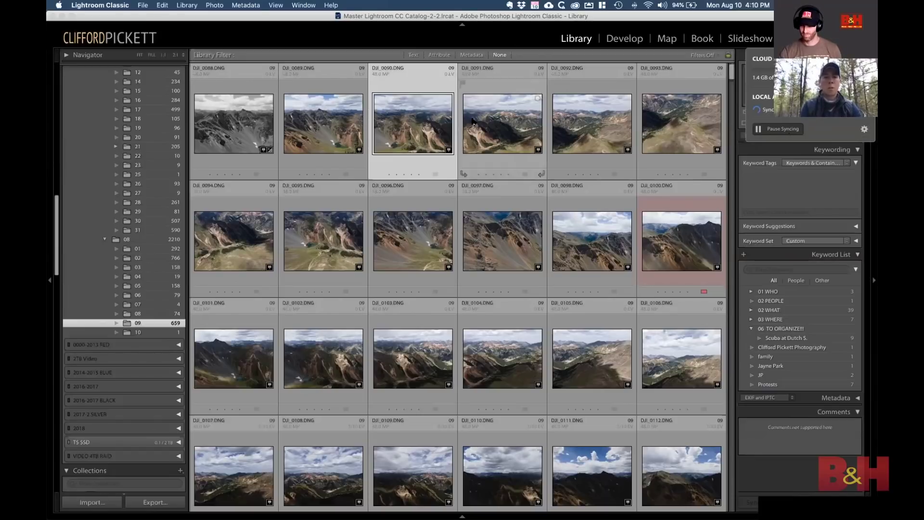
{"action": "key", "text": "super+Tab"}
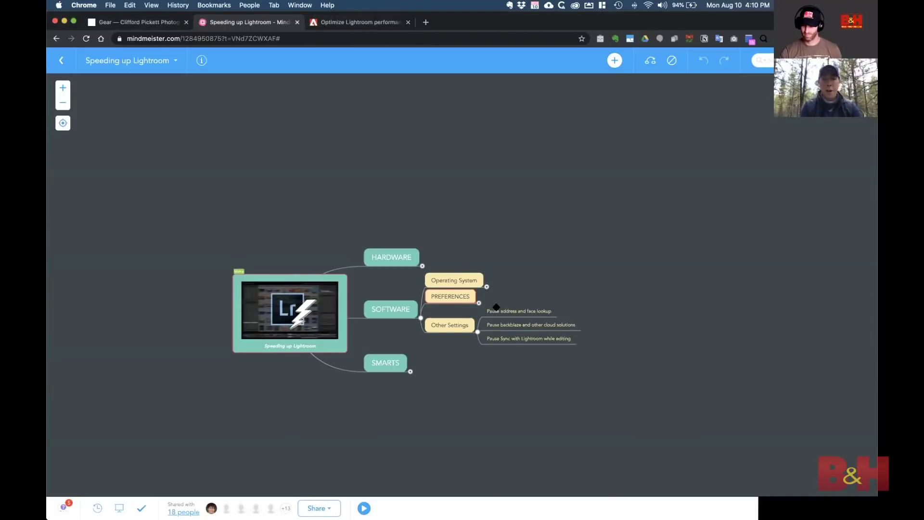
- Collapse Other Settings and expand the HARDWARE, Restart Lightroom and SMARTS branches of the map
{"action": "left_click", "coordinate": [478, 332]}
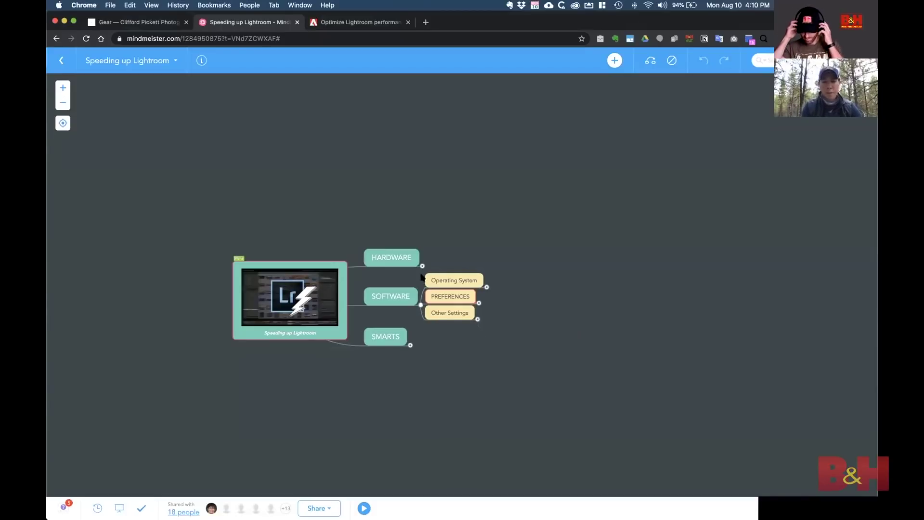
{"action": "left_click", "coordinate": [423, 267]}
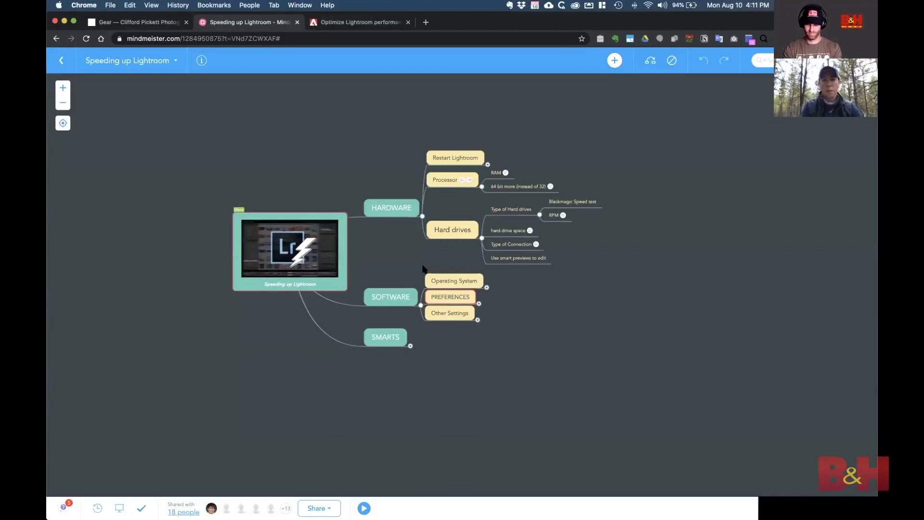
{"action": "left_click", "coordinate": [487, 164]}
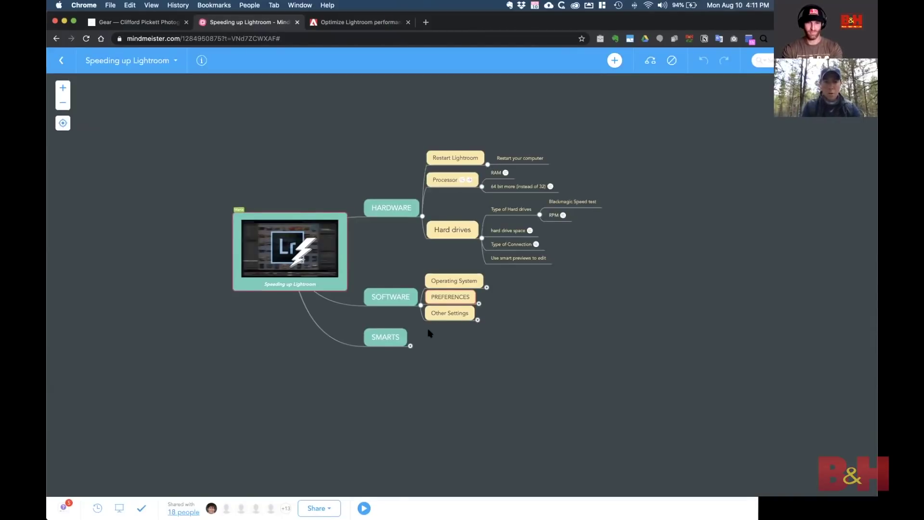
{"action": "left_click", "coordinate": [411, 346]}
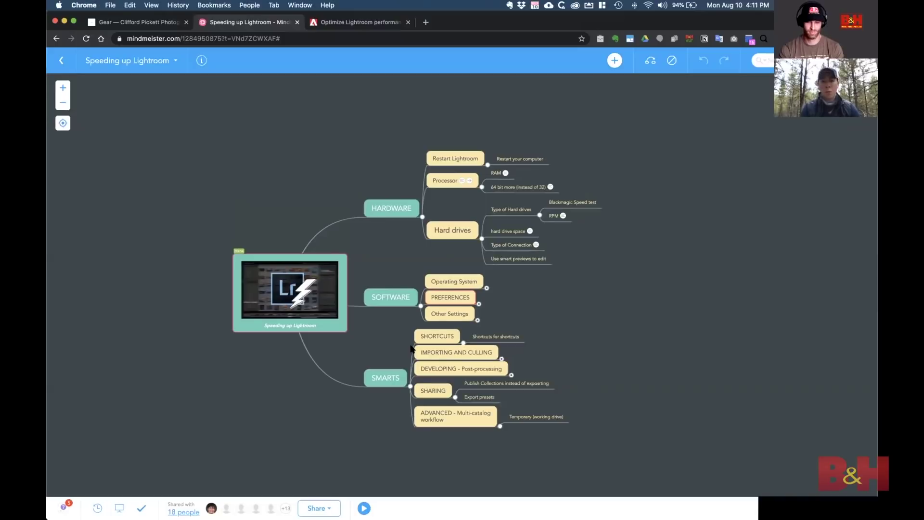
{"action": "left_click", "coordinate": [438, 335]}
{"action": "key", "text": "super+Tab"}
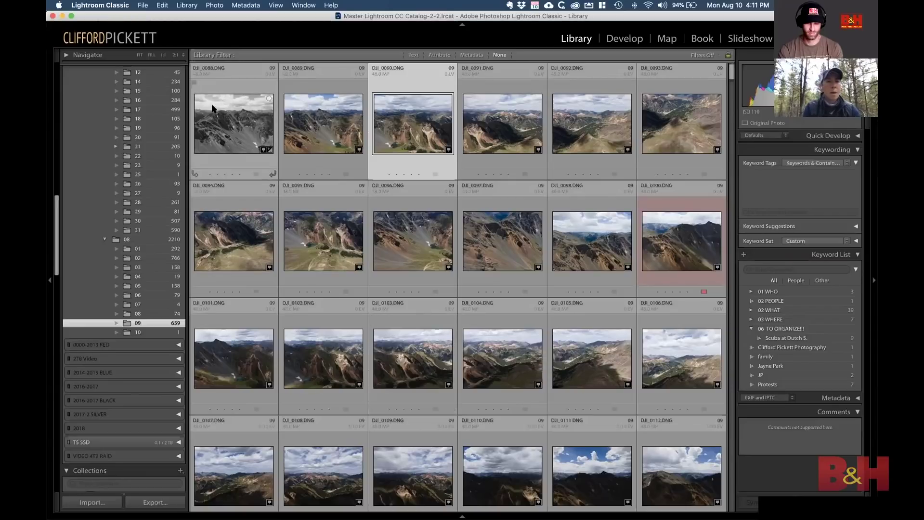
- Look through the File, Edit and Library menus, then search Help for 'save'
{"action": "left_click", "coordinate": [186, 6]}
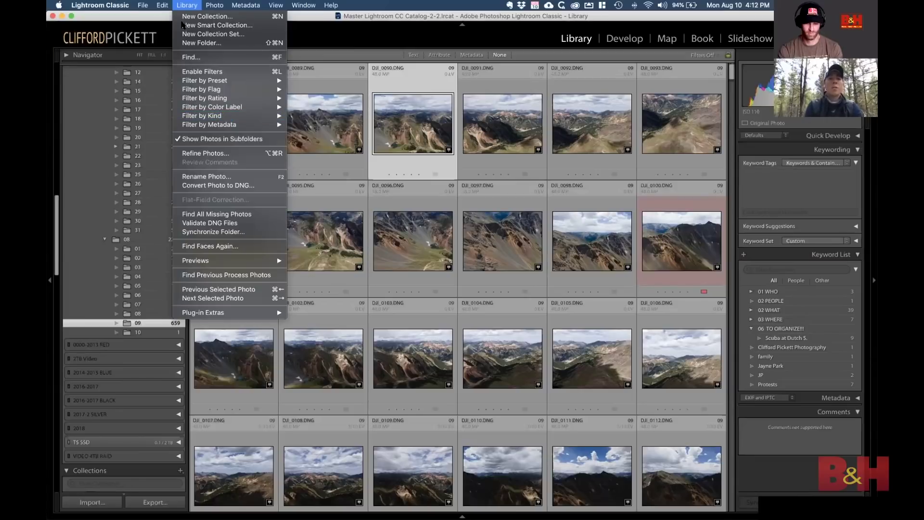
{"action": "mouse_move", "coordinate": [141, 5]}
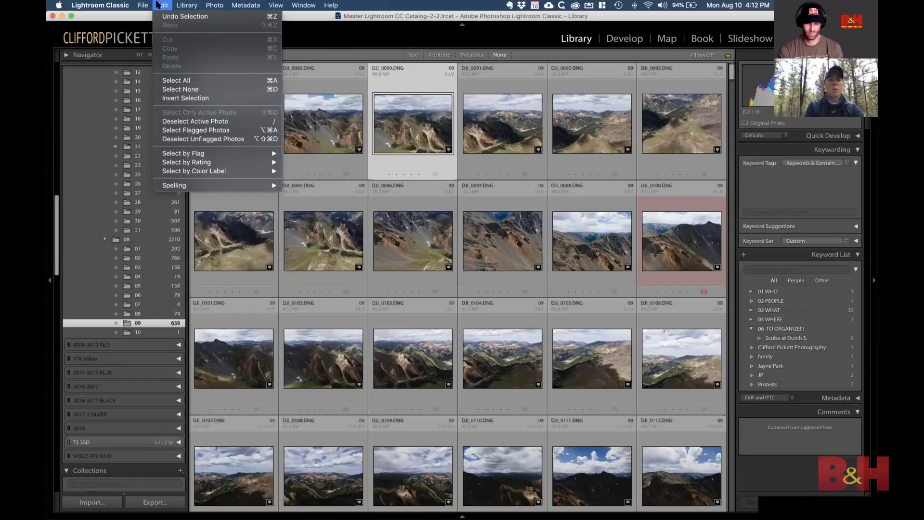
{"action": "mouse_move", "coordinate": [187, 5]}
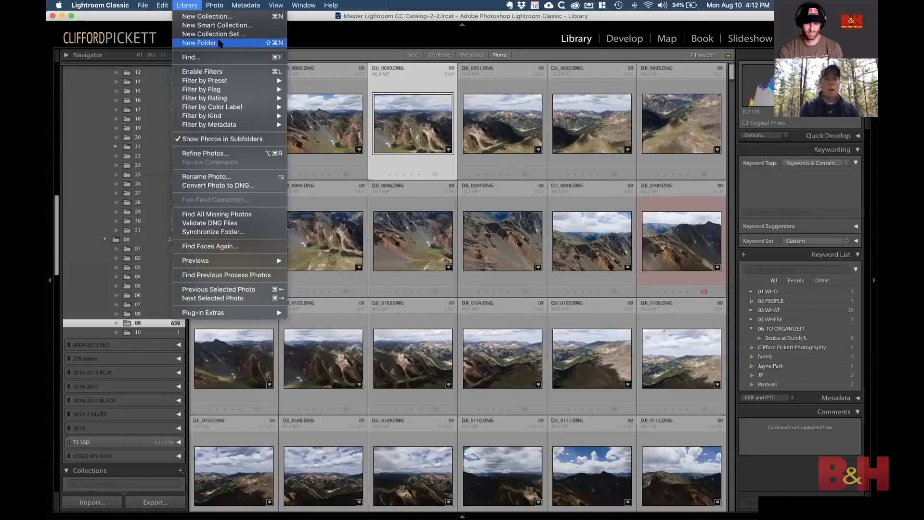
{"action": "mouse_move", "coordinate": [332, 6]}
{"action": "type", "text": "save"}
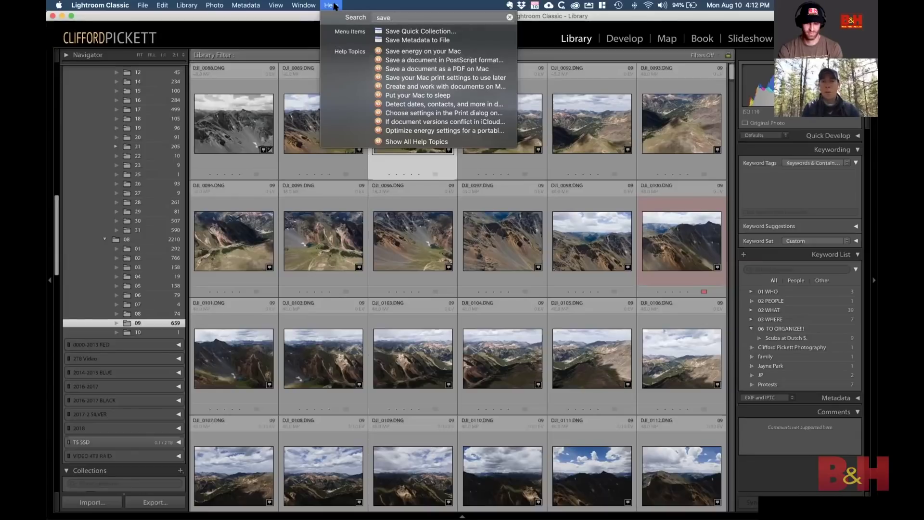
- Run Save Metadata to File from the Help search results for 'save'
{"action": "mouse_move", "coordinate": [408, 35]}
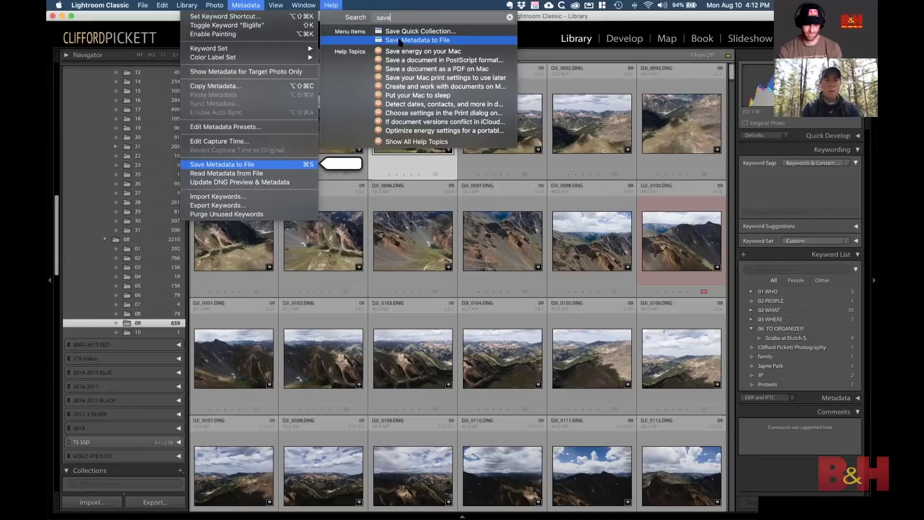
{"action": "left_click", "coordinate": [399, 5]}
{"action": "left_click", "coordinate": [330, 5]}
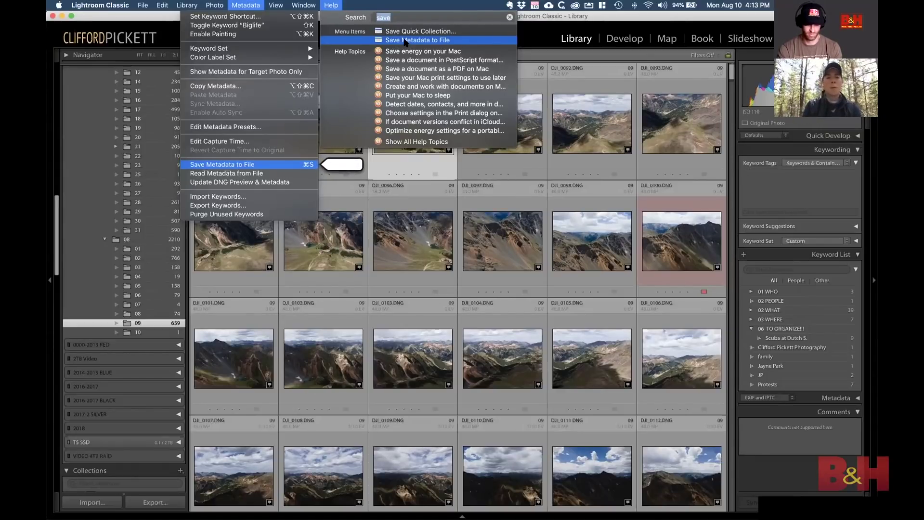
{"action": "left_click", "coordinate": [405, 42]}
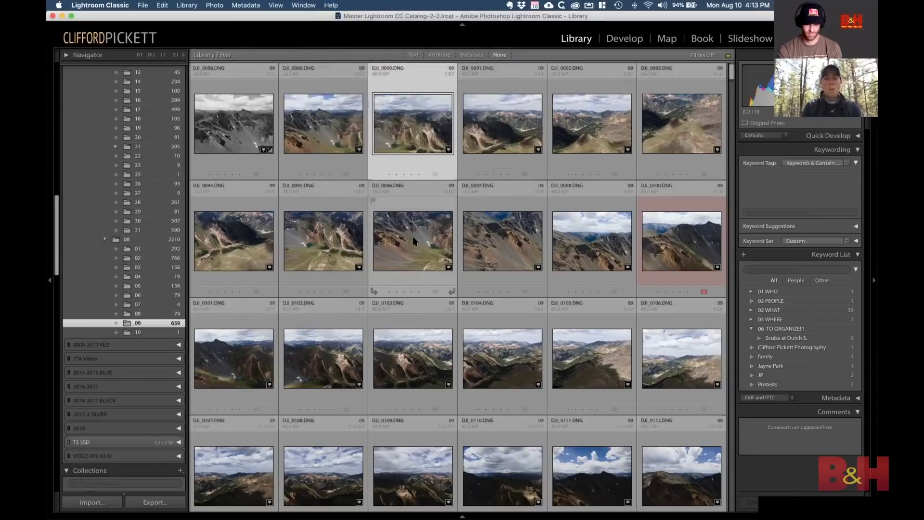
{"action": "left_click", "coordinate": [413, 241]}
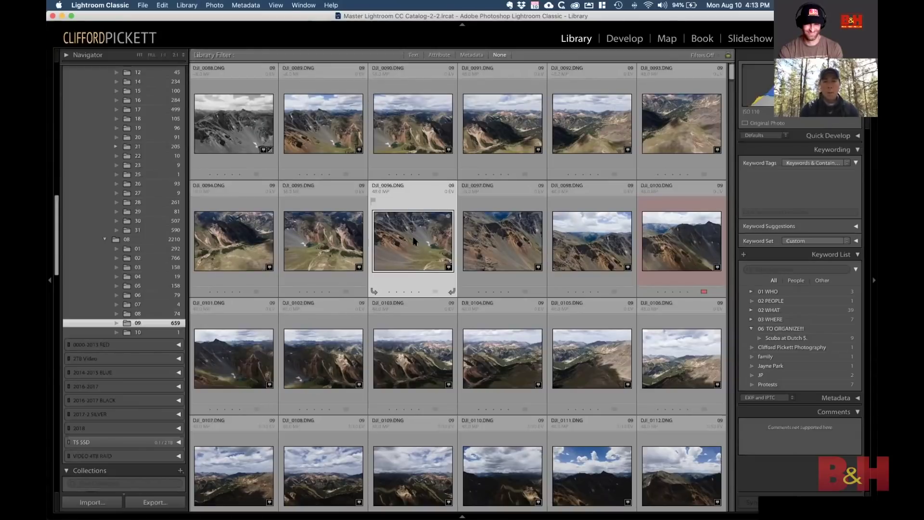
{"action": "key", "text": "super+slash"}
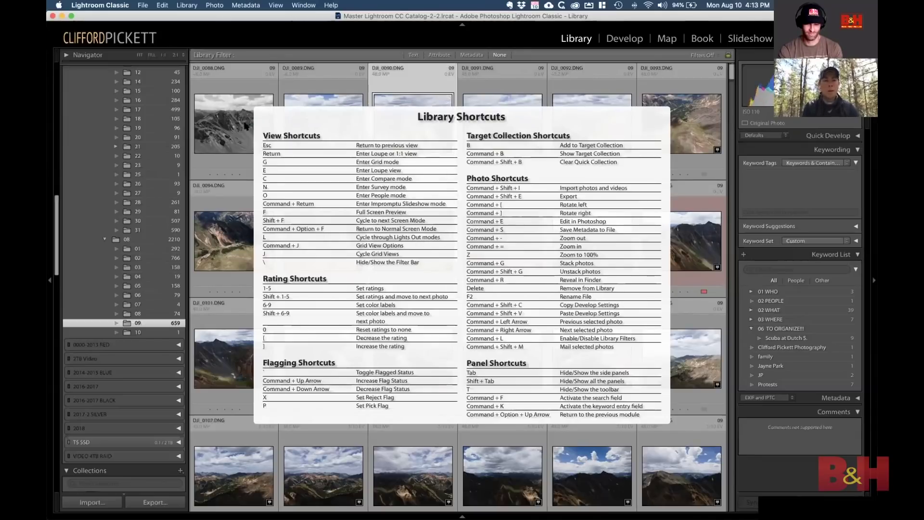
{"action": "left_click", "coordinate": [378, 126]}
{"action": "key", "text": "d"}
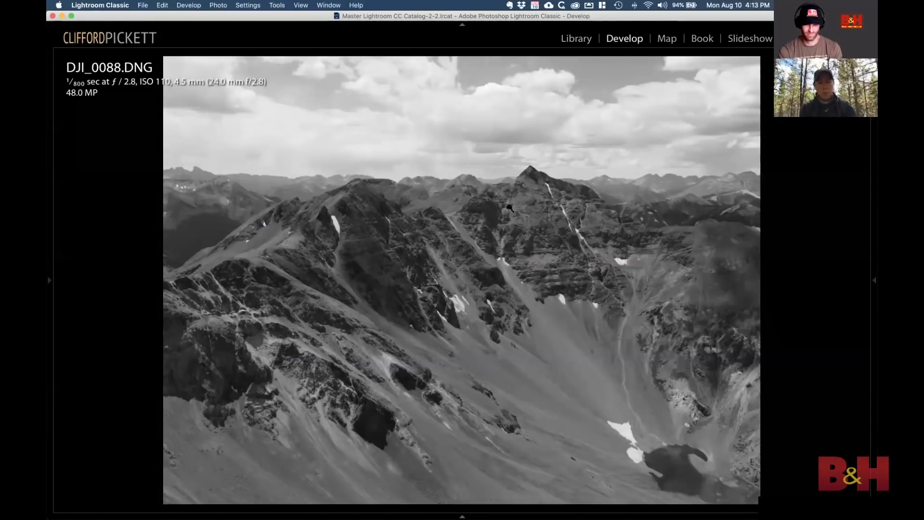
- Turn DJI_0088 back to colour, show the Develop Shortcuts reference, and zoom in and out
{"action": "key", "text": "v"}
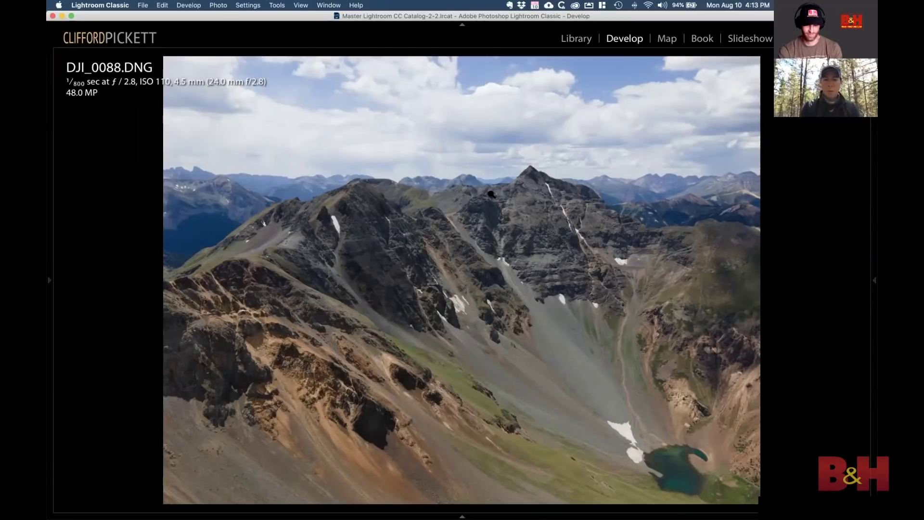
{"action": "key", "text": "super+slash"}
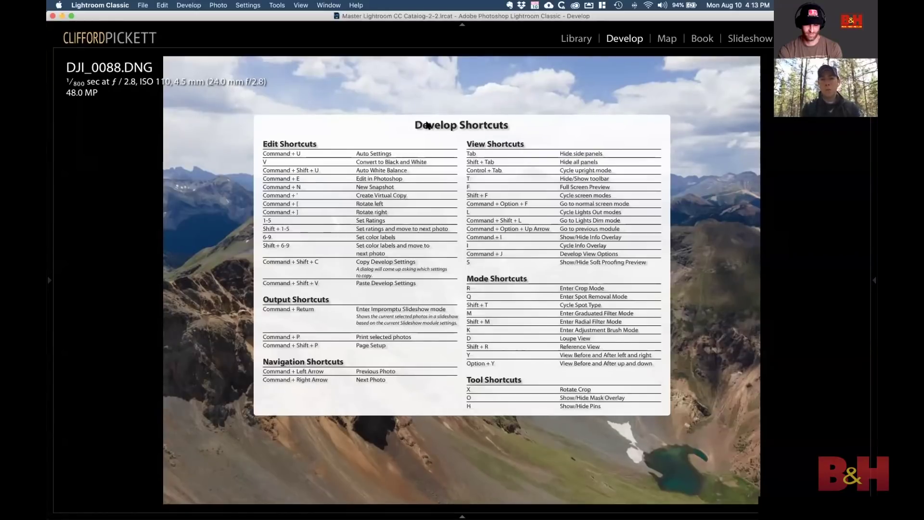
{"action": "left_click", "coordinate": [395, 97]}
{"action": "left_click", "coordinate": [395, 97]}
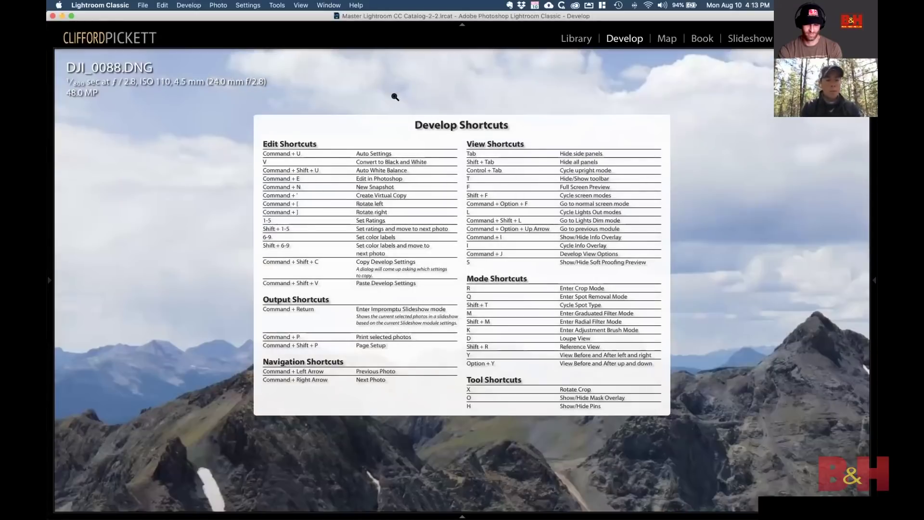
- Preview Lightroom Cliff Notes.pdf from the Desktop folder with Quick Look, then return to Lightroom
{"action": "key", "text": "super+Tab"}
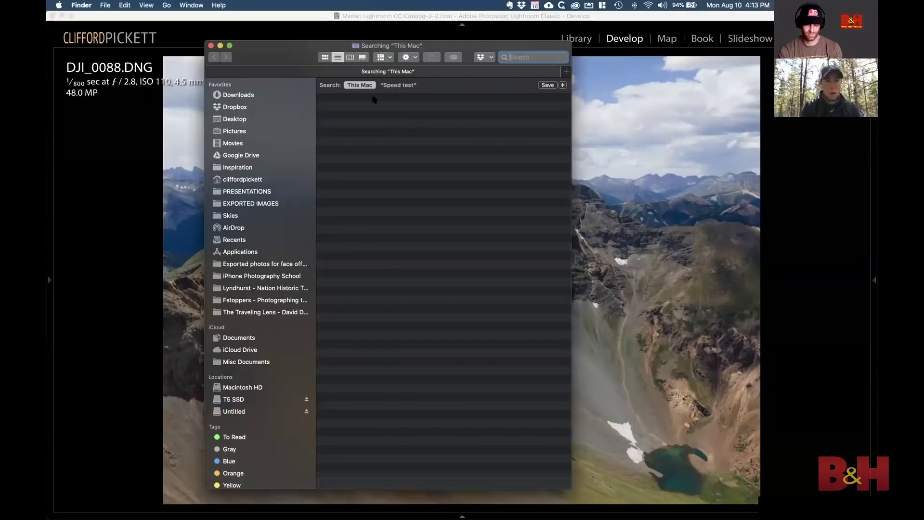
{"action": "left_click", "coordinate": [235, 119]}
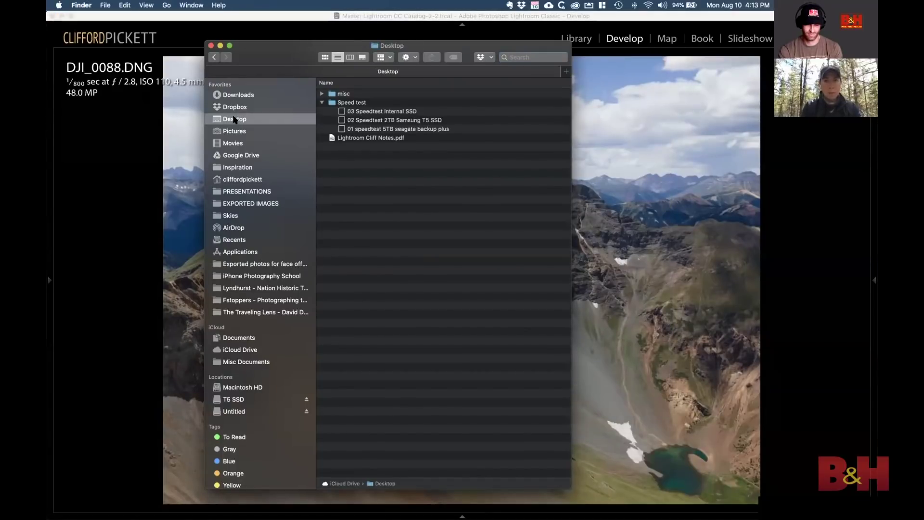
{"action": "left_click", "coordinate": [365, 139]}
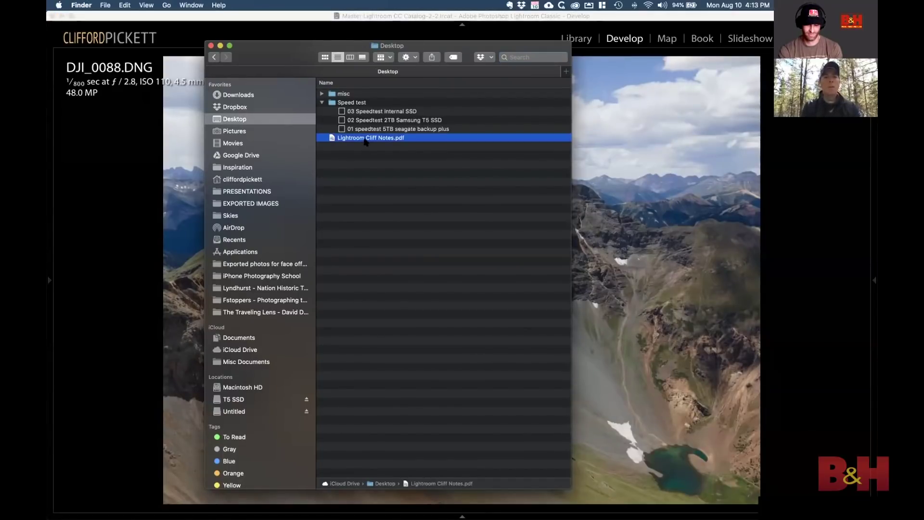
{"action": "key", "text": "space"}
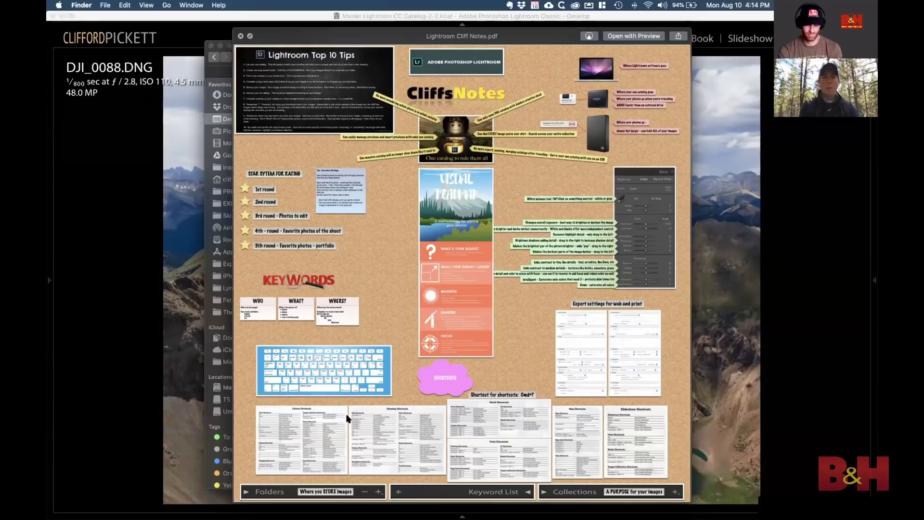
{"action": "left_click", "coordinate": [240, 36]}
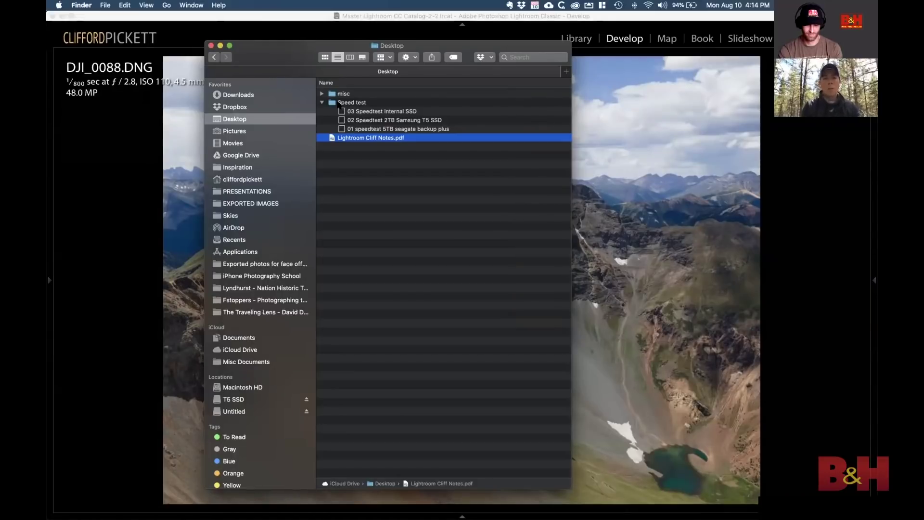
{"action": "key", "text": "super+Tab"}
{"action": "key", "text": "super+slash"}
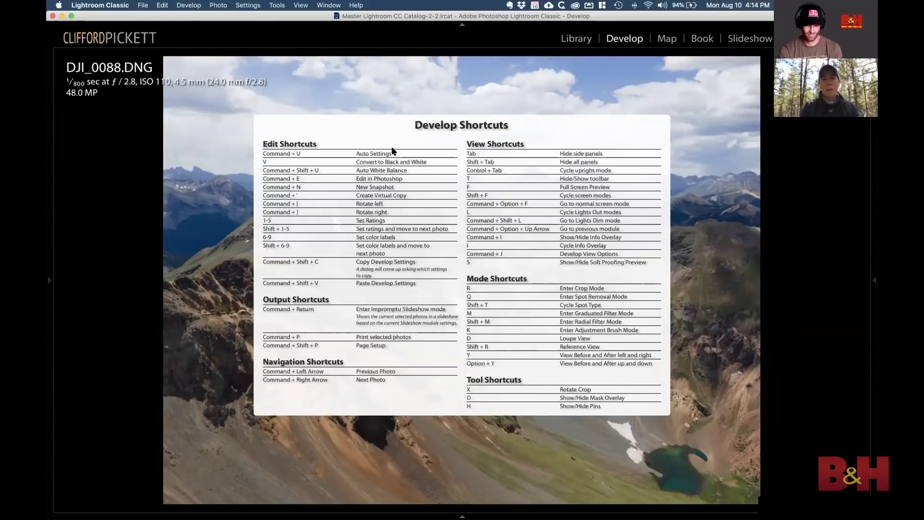
- Close the Develop Shortcuts overlay over DJI_0088 and switch applications
{"action": "left_click", "coordinate": [392, 140]}
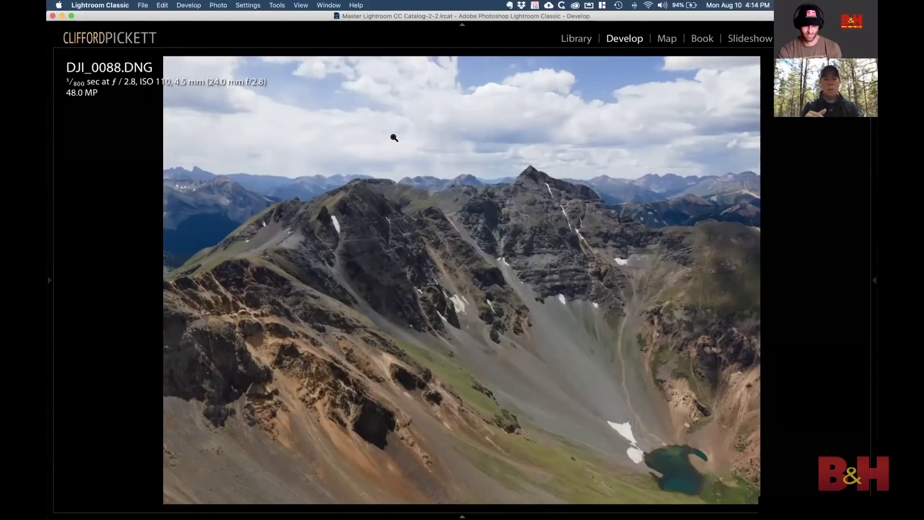
{"action": "key", "text": "super+Tab"}
{"action": "key", "text": "super+Tab"}
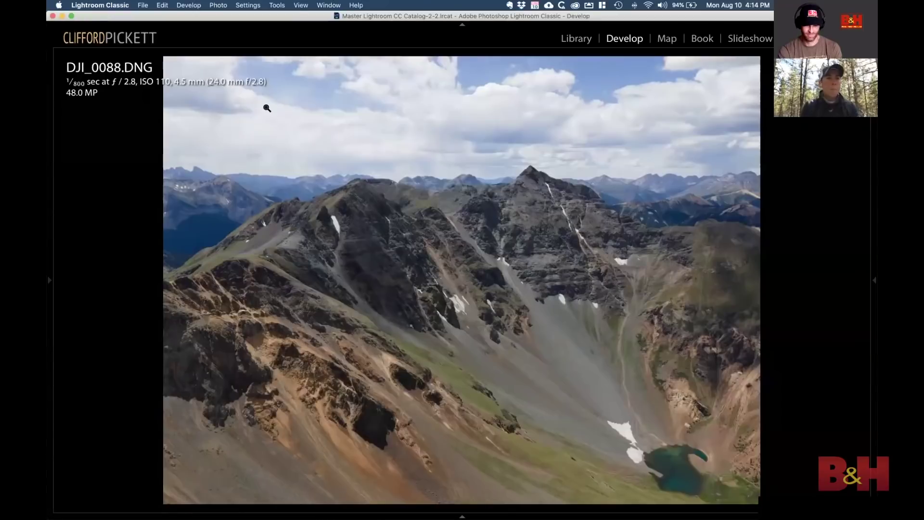
{"action": "key", "text": "super+Tab"}
{"action": "key", "text": "super+Tab"}
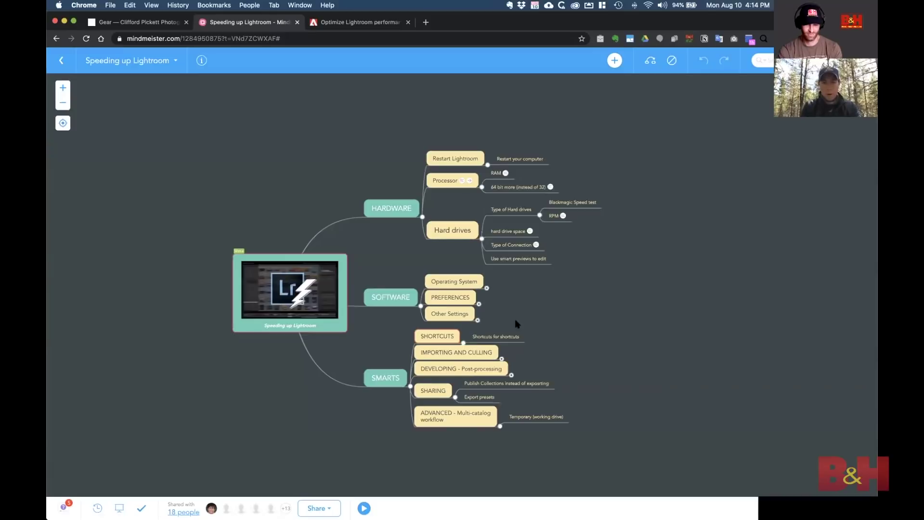
- Expand the IMPORTING AND CULLING node and scroll through its topics before returning to Lightroom
{"action": "left_click", "coordinate": [502, 359]}
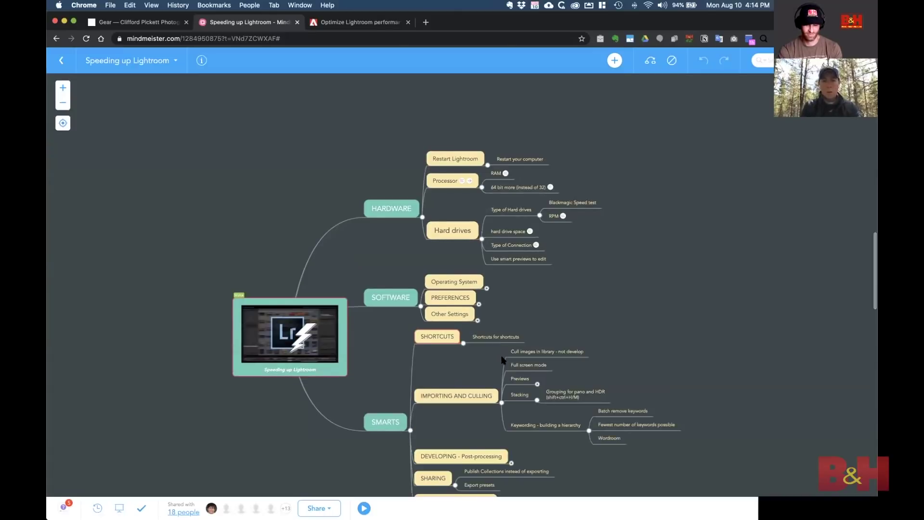
{"action": "scroll", "coordinate": [667, 384], "scroll_direction": "down", "scroll_amount": 5}
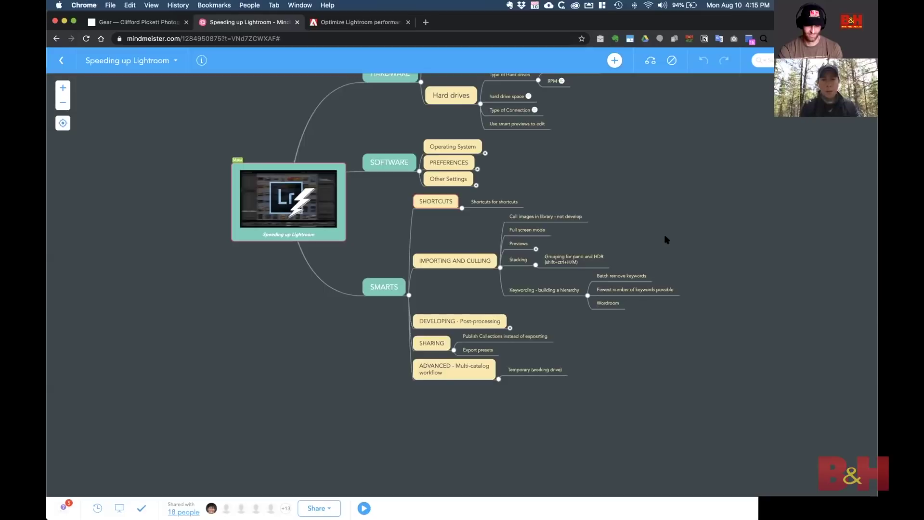
{"action": "key", "text": "super+Tab"}
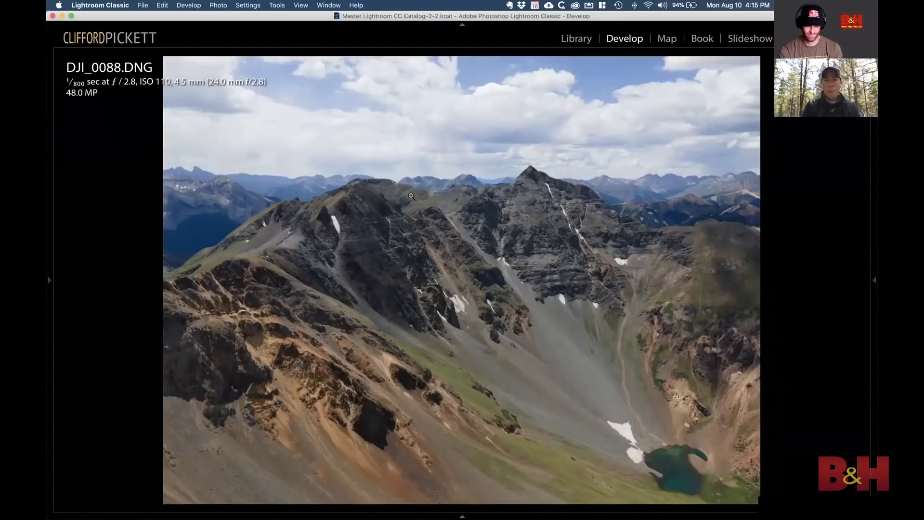
- Step back and forth through DJI_0088 to DJI_0091, settle on DJI_0089, and restore the side panels
{"action": "key", "text": "Right"}
{"action": "key", "text": "Right"}
{"action": "key", "text": "Left"}
{"action": "key", "text": "Left"}
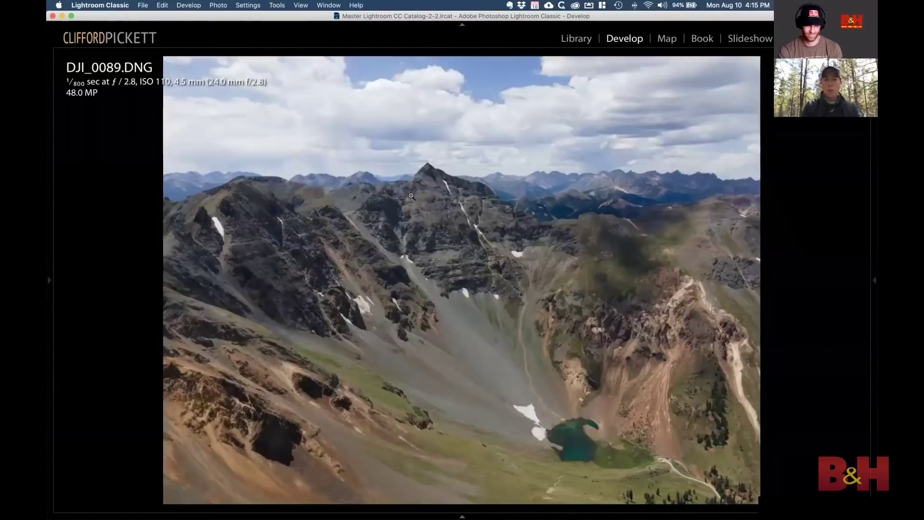
{"action": "key", "text": "Right"}
{"action": "key", "text": "Right"}
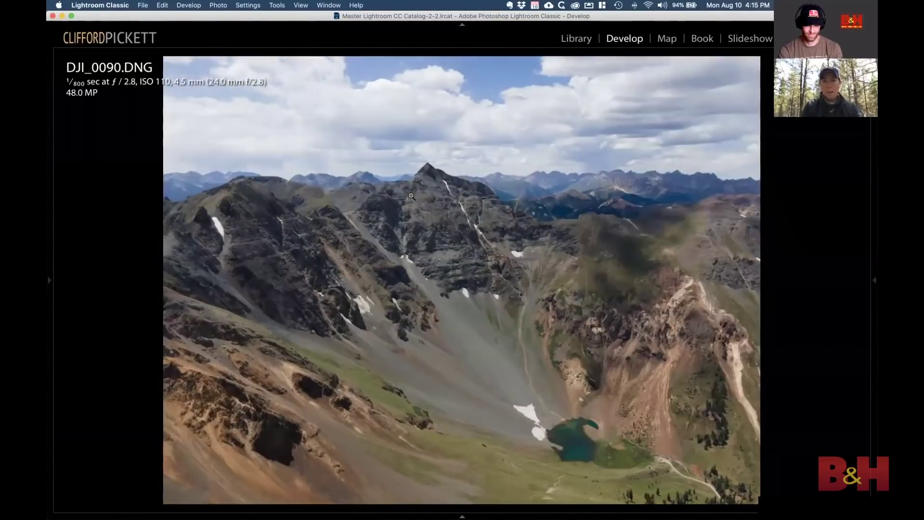
{"action": "key", "text": "Right"}
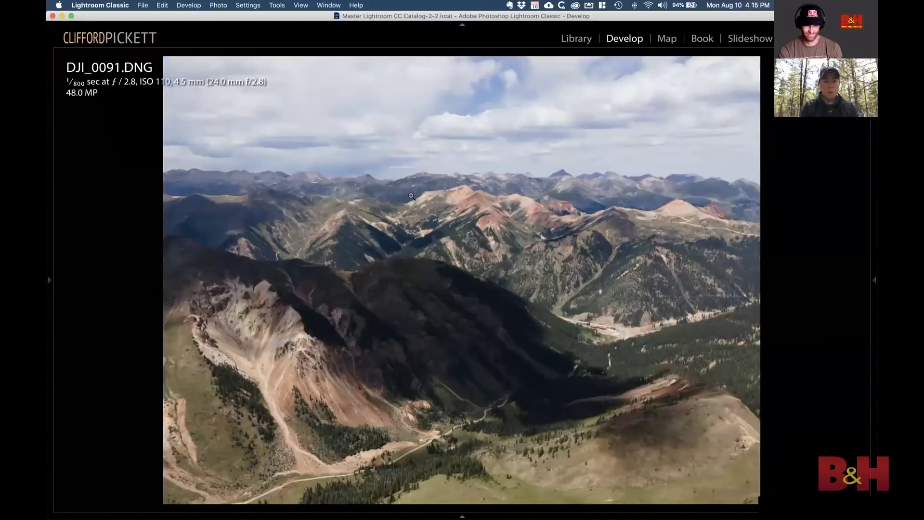
{"action": "key", "text": "Left"}
{"action": "key", "text": "Left"}
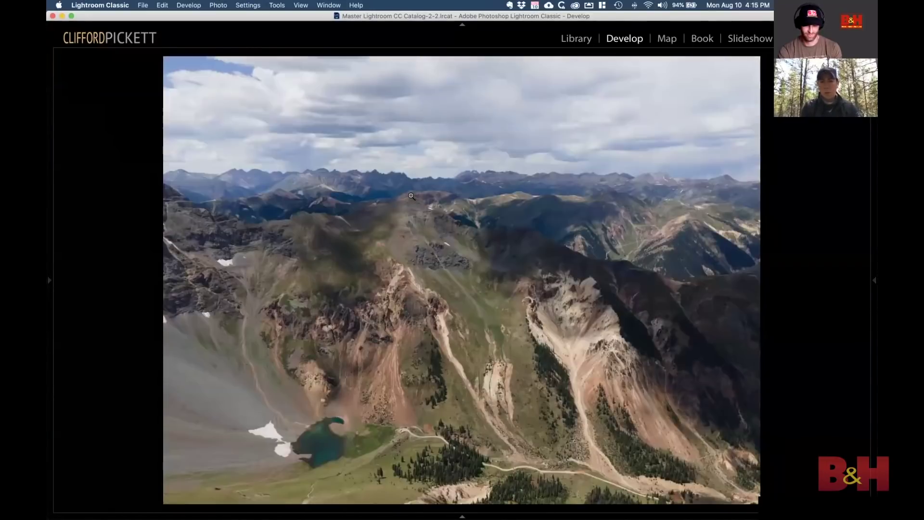
{"action": "key", "text": "Left"}
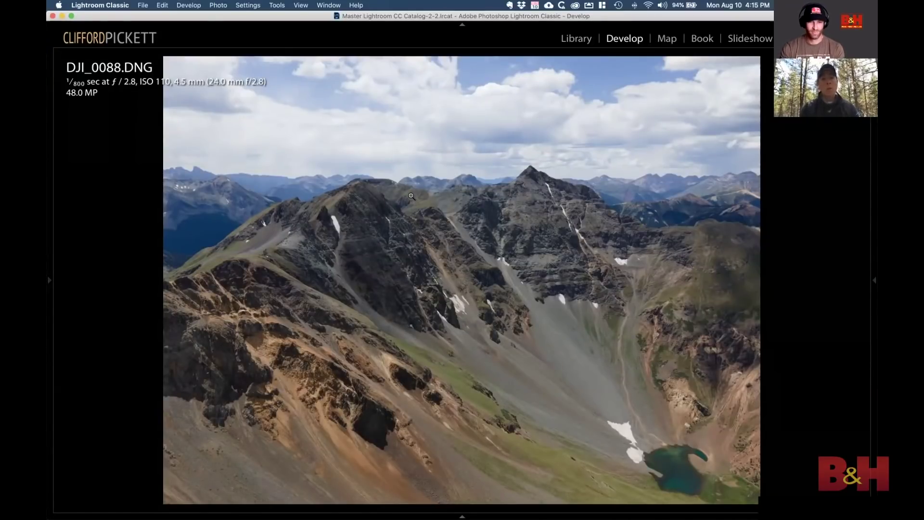
{"action": "key", "text": "Right"}
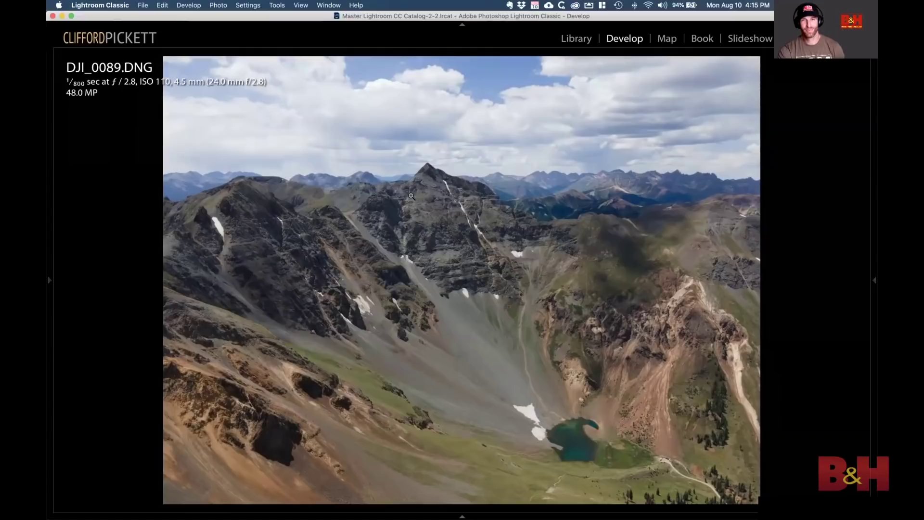
{"action": "key", "text": "Tab"}
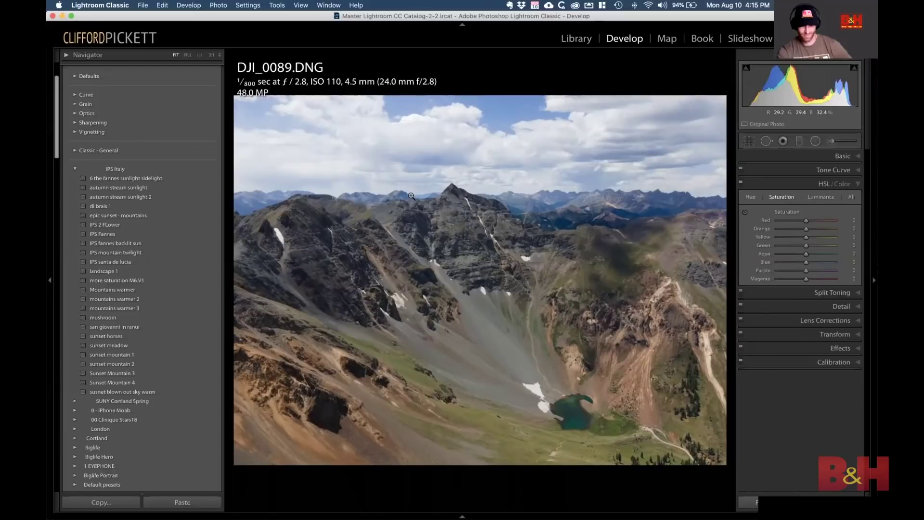
- Advance to DJI_0091.DNG, toggle between Loupe and Grid views, then switch to the mind map
{"action": "key", "text": "Right"}
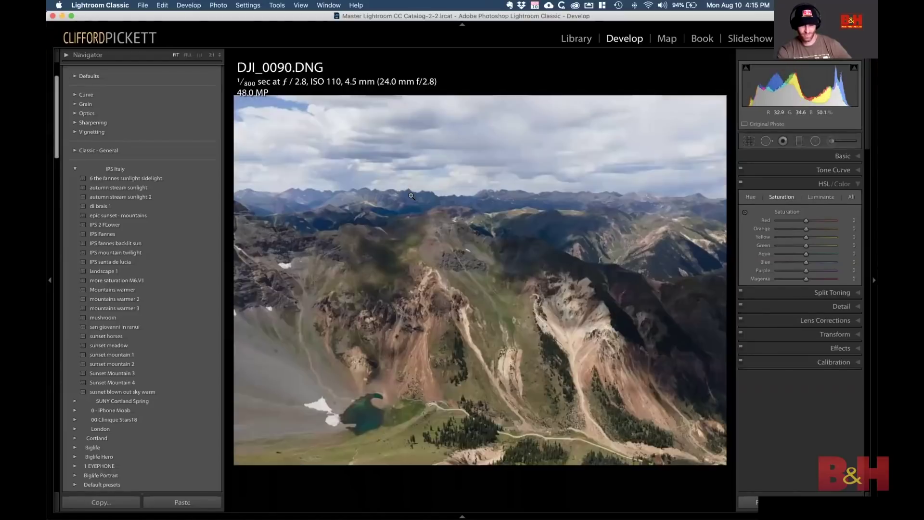
{"action": "key", "text": "Right"}
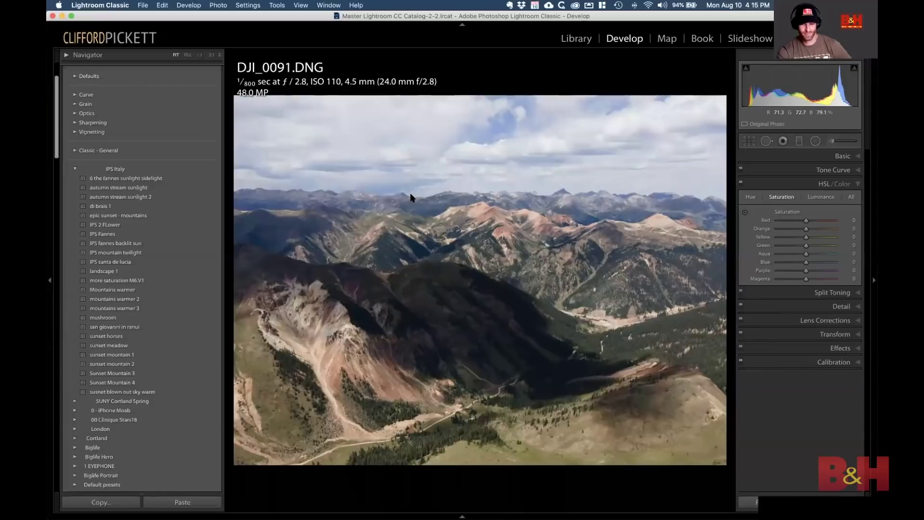
{"action": "key", "text": "e"}
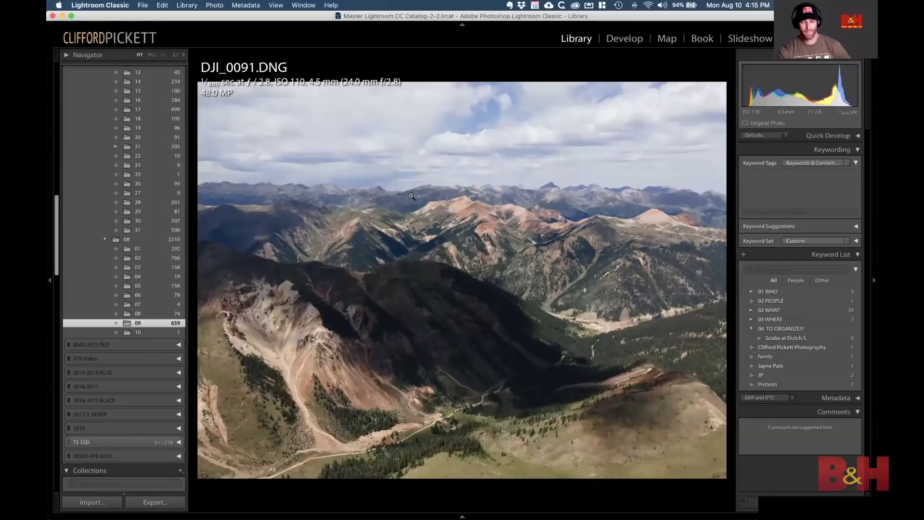
{"action": "key", "text": "g"}
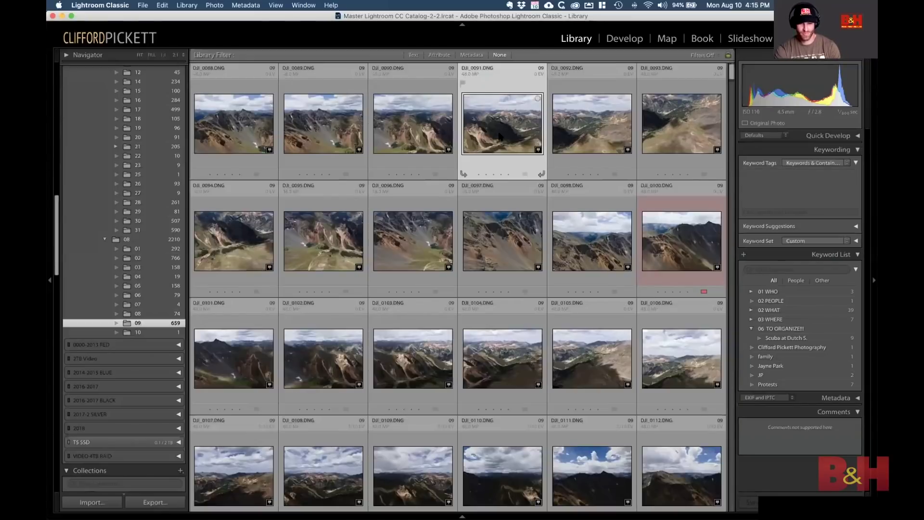
{"action": "key", "text": "e"}
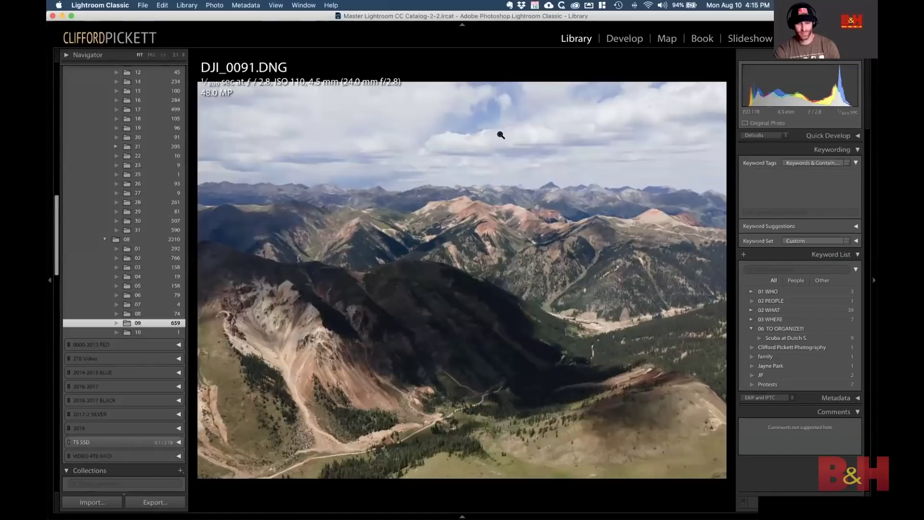
{"action": "key", "text": "g"}
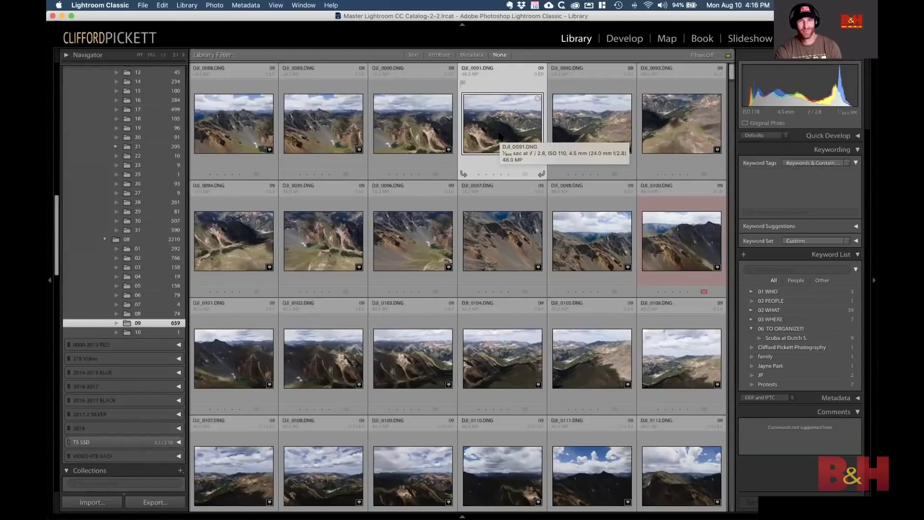
{"action": "key", "text": "super+Tab"}
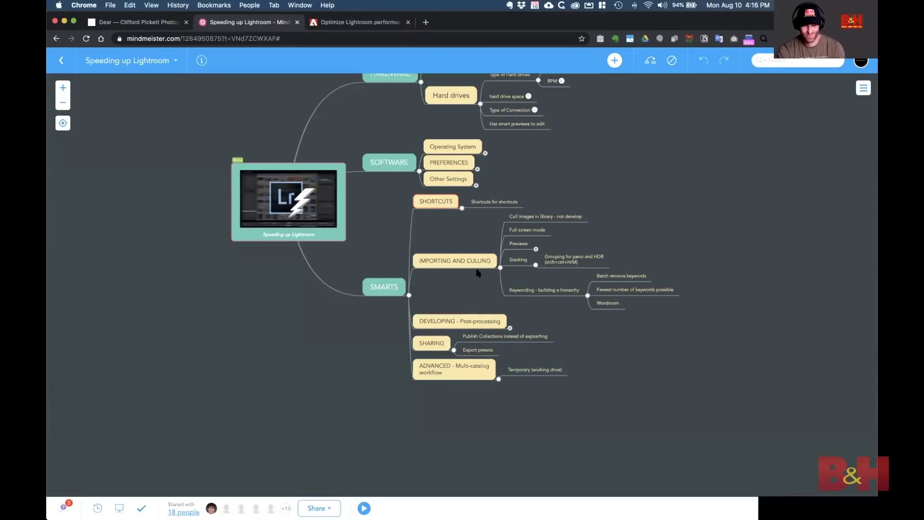
- Expand the Previews node, then start a Lightroom import and view its preview-building options
{"action": "left_click", "coordinate": [536, 249]}
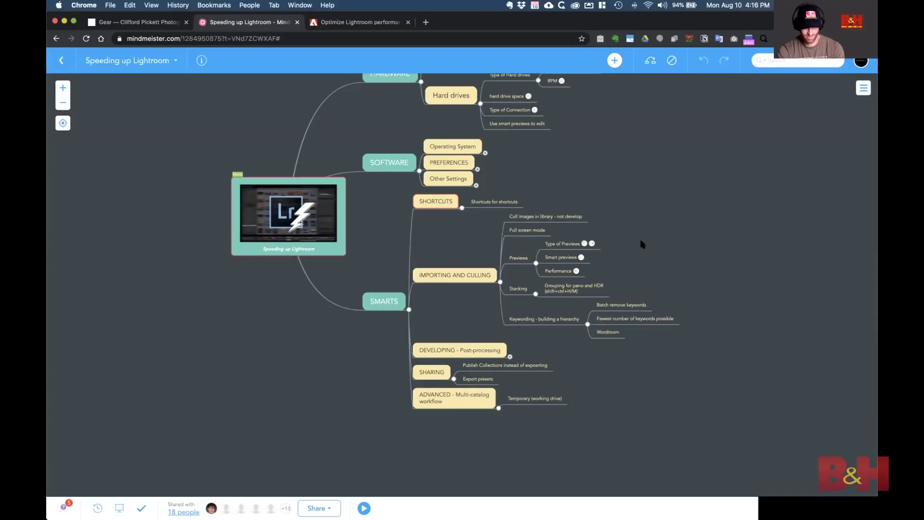
{"action": "key", "text": "super+Tab"}
{"action": "left_click", "coordinate": [95, 503]}
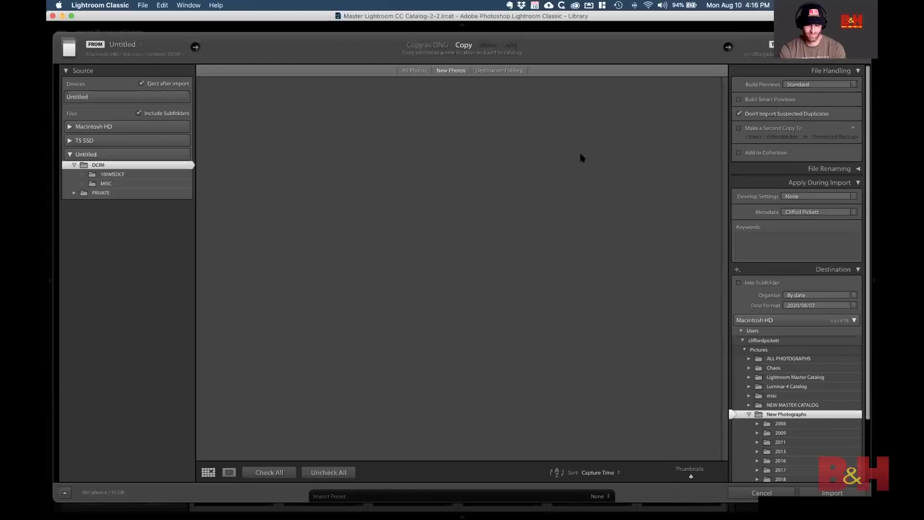
{"action": "left_click", "coordinate": [801, 85]}
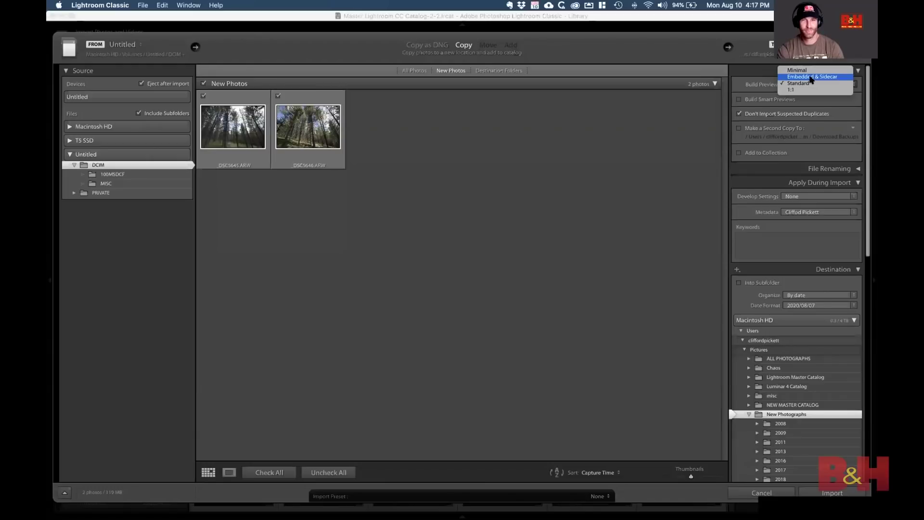
- Leave Build Previews on Standard and bring the MindMeister map in Chrome forward
{"action": "left_click", "coordinate": [807, 77]}
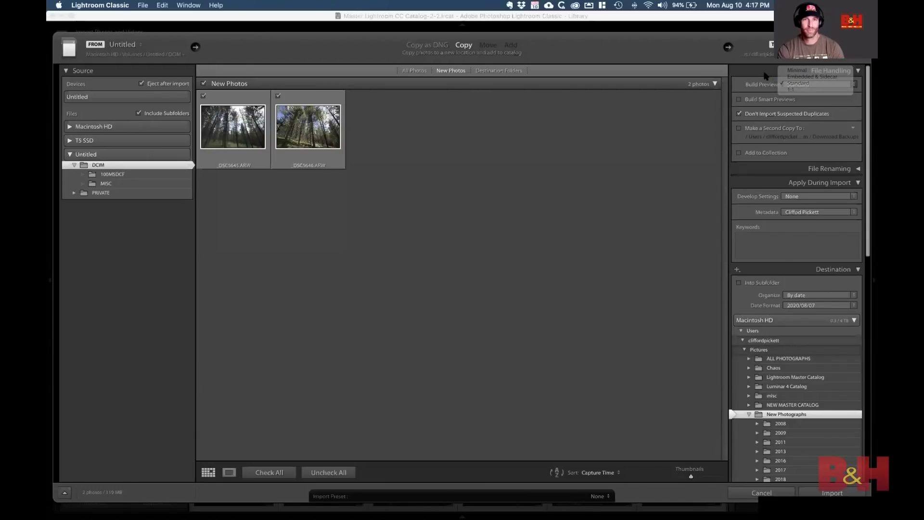
{"action": "key", "text": "super+Tab"}
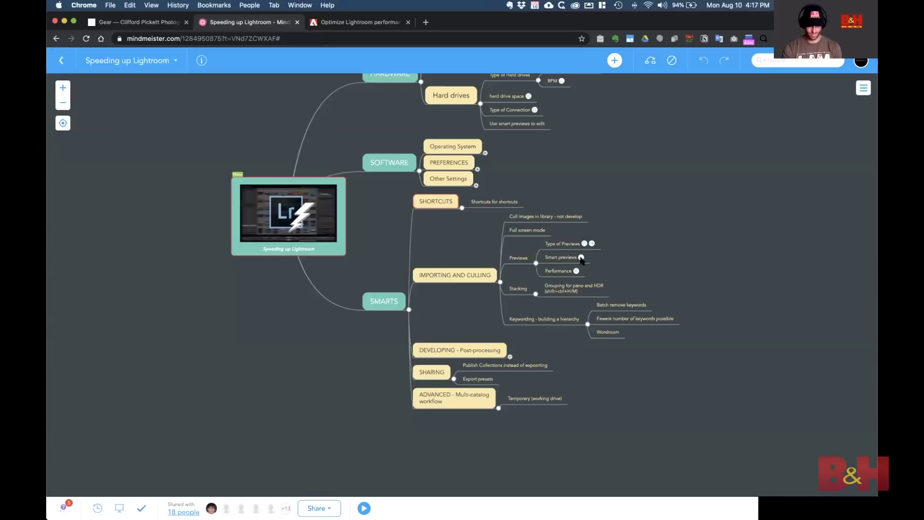
- Read the Smart previews note, then return to Lightroom's Import dialog
{"action": "mouse_move", "coordinate": [581, 258]}
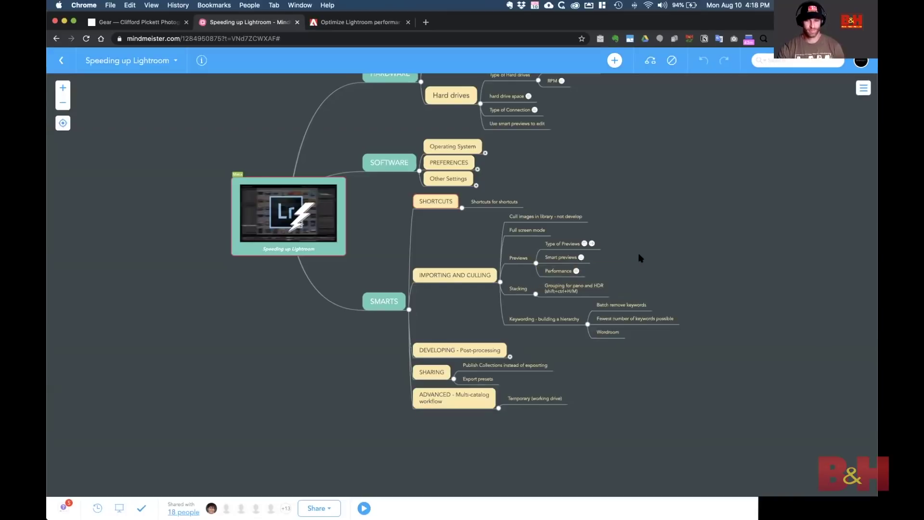
{"action": "key", "text": "super+Tab"}
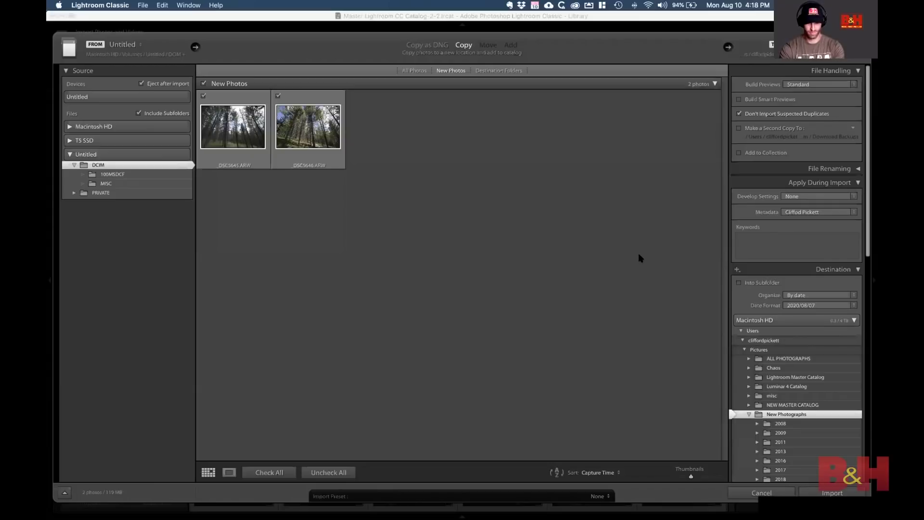
- Import _DSC5645 and _DSC5646 into the catalog and open the Library menu's Previews commands
{"action": "left_click", "coordinate": [241, 138]}
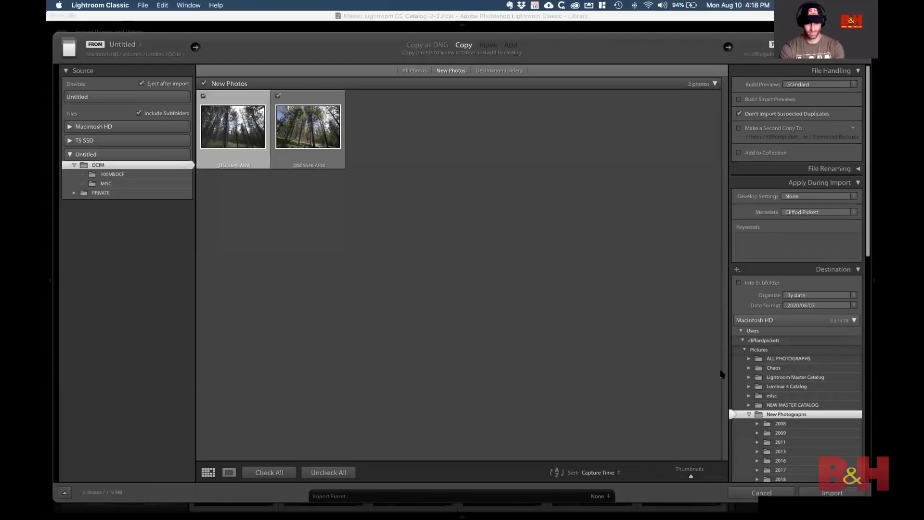
{"action": "left_click", "coordinate": [833, 493]}
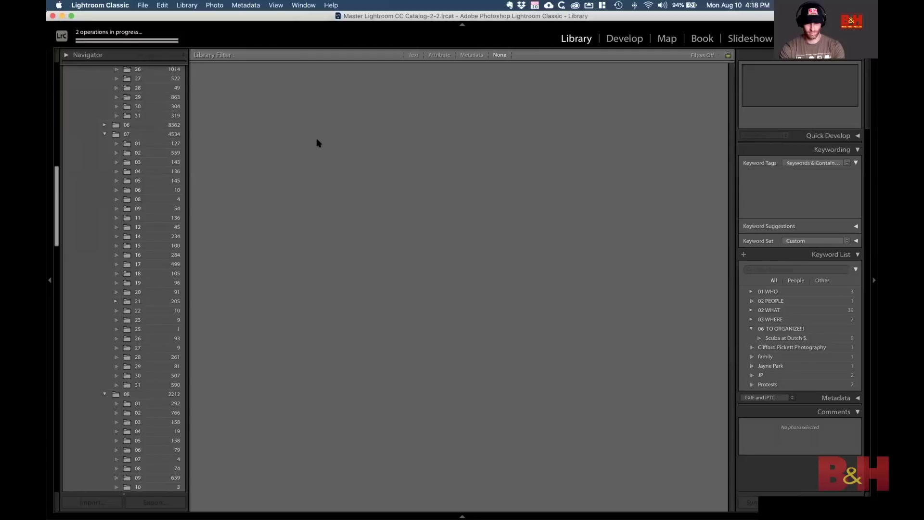
{"action": "key", "text": "super+alt+shift+a"}
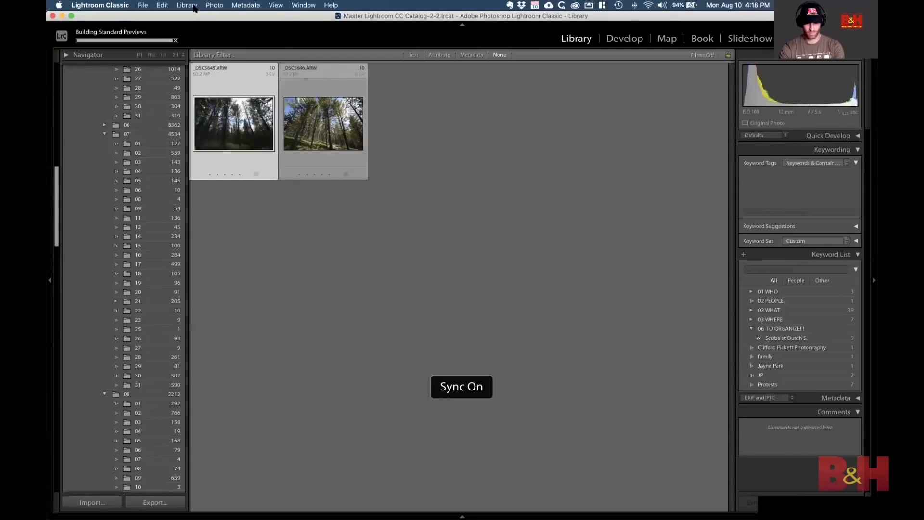
{"action": "left_click", "coordinate": [192, 5]}
{"action": "mouse_move", "coordinate": [271, 261]}
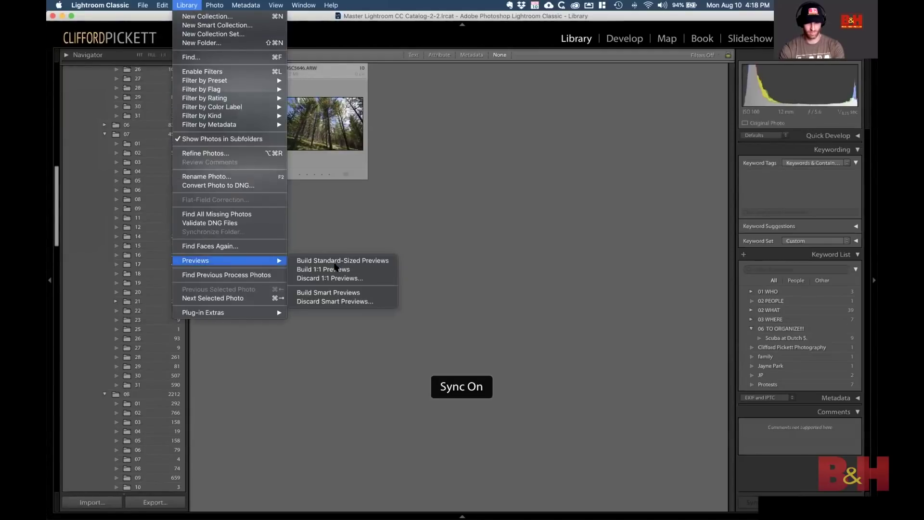
- Build a smart preview for _DSC5645.ARW only, then select _DSC5646.ARW
{"action": "left_click", "coordinate": [379, 293]}
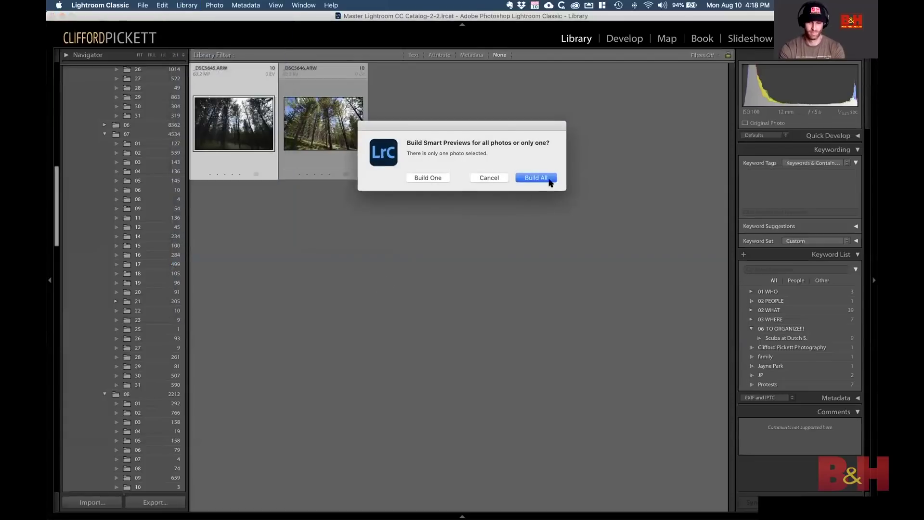
{"action": "left_click", "coordinate": [433, 178]}
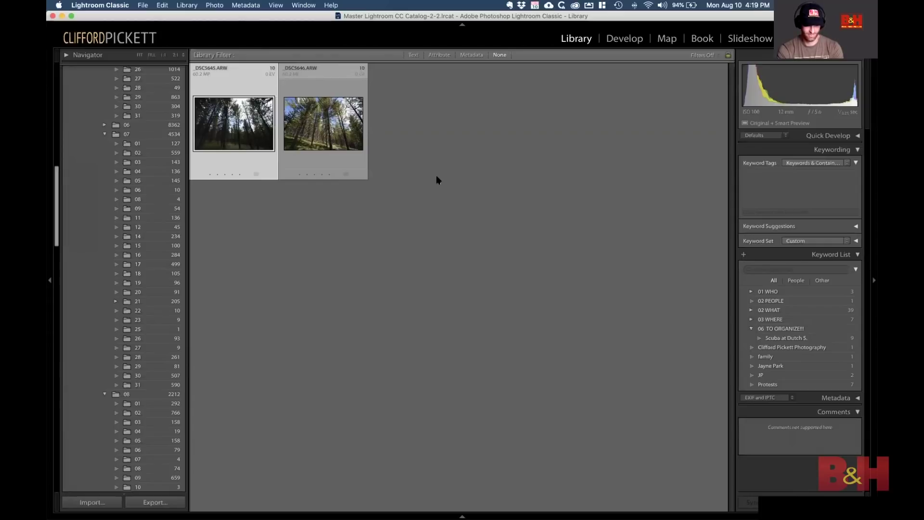
{"action": "left_click", "coordinate": [306, 128]}
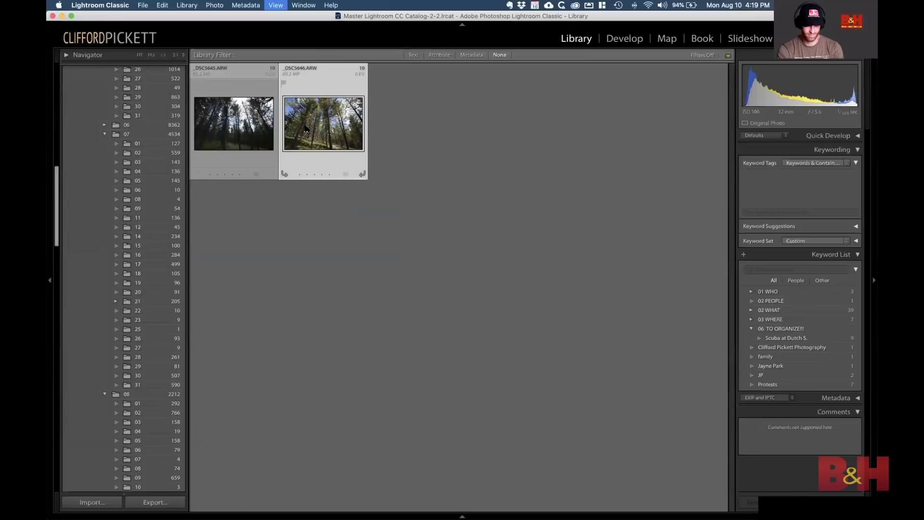
- Open _DSC5646.ARW in the Develop module and switch to the MindMeister map
{"action": "key", "text": "d"}
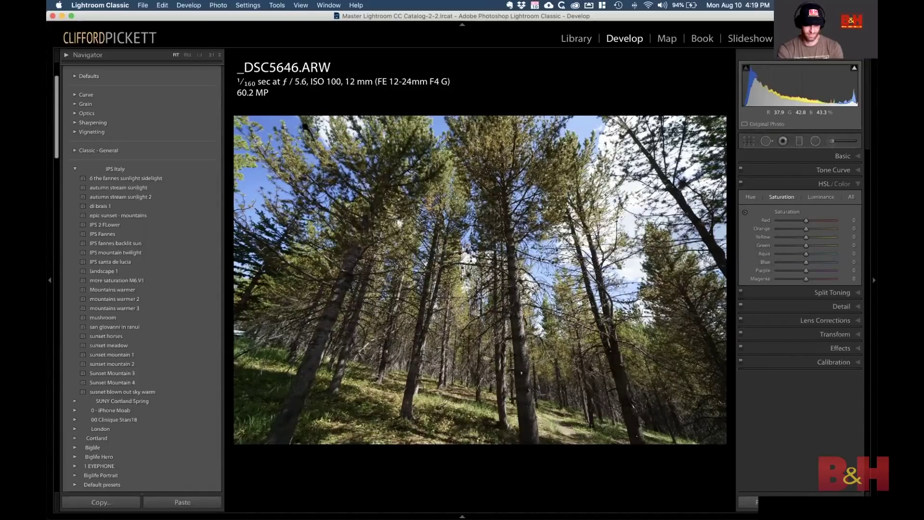
{"action": "key", "text": "super+Tab"}
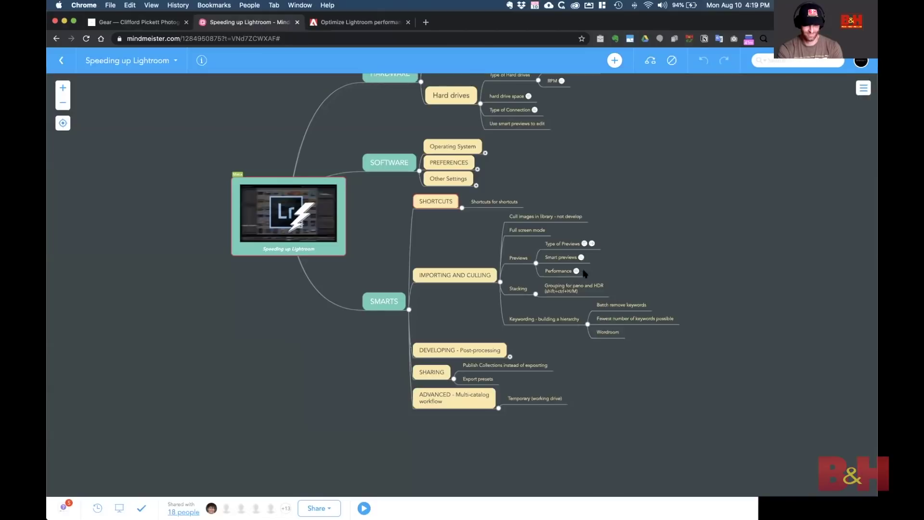
- Read the Performance note on keeping standard previews small and scroll through the map
{"action": "mouse_move", "coordinate": [577, 274]}
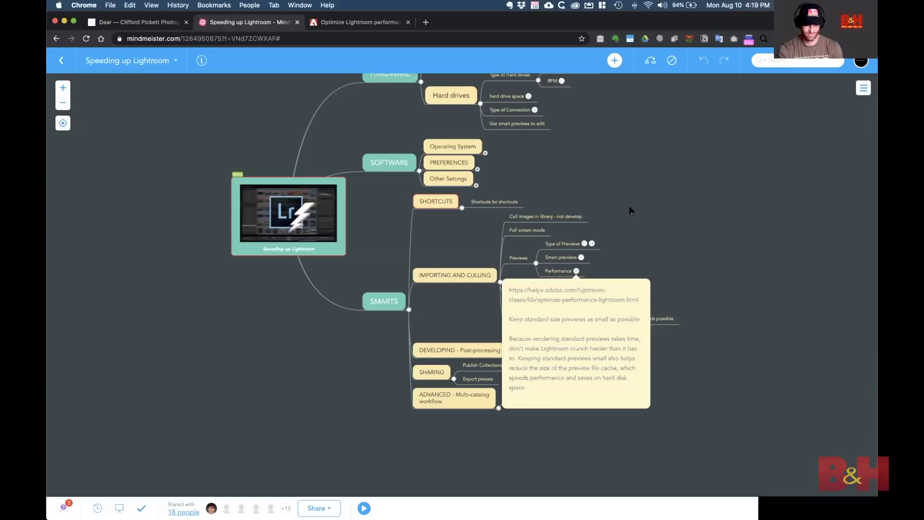
{"action": "scroll", "coordinate": [631, 210], "scroll_direction": "up", "scroll_amount": 8}
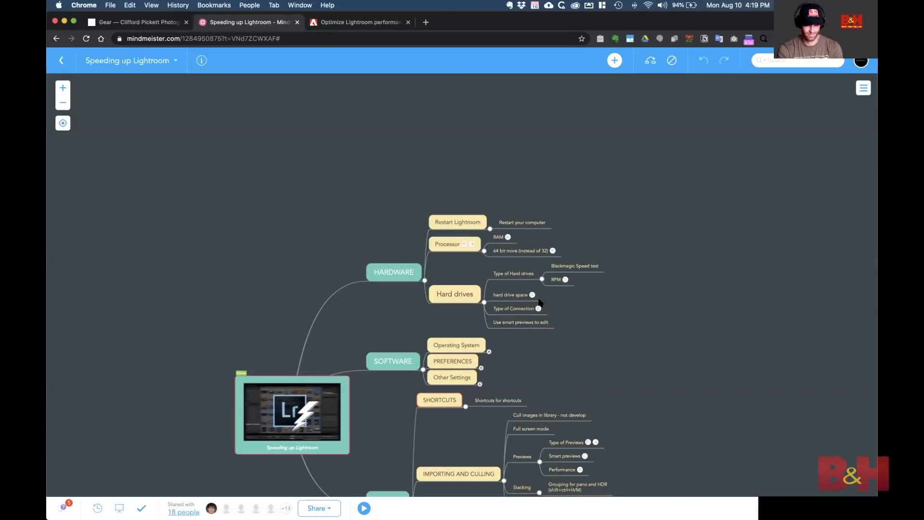
{"action": "scroll", "coordinate": [616, 325], "scroll_direction": "down", "scroll_amount": 2}
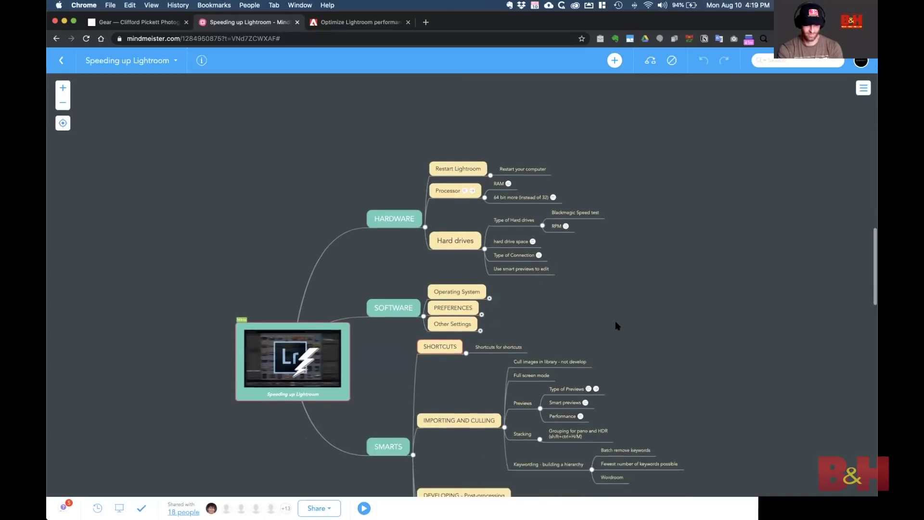
{"action": "scroll", "coordinate": [616, 321], "scroll_direction": "down", "scroll_amount": 5}
{"action": "scroll", "coordinate": [617, 326], "scroll_direction": "down", "scroll_amount": 1}
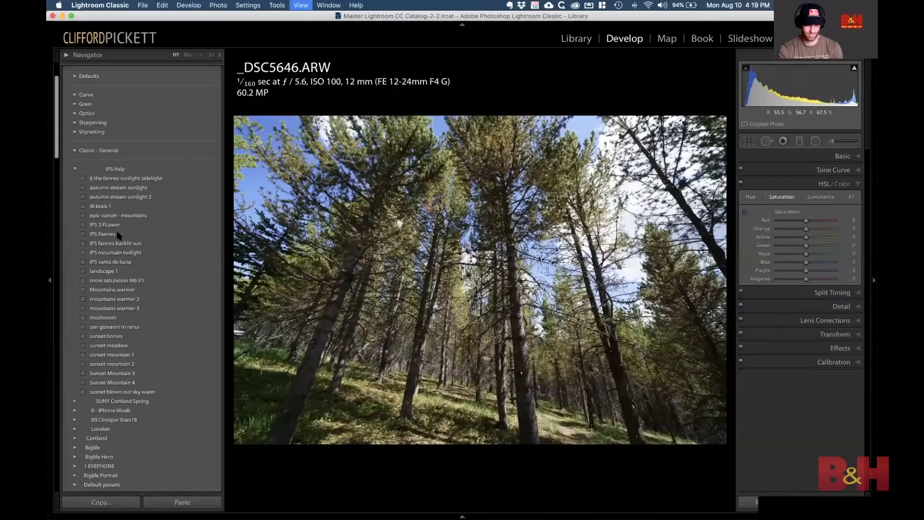
- Open folder 09 and preview drone shots DJI_0088 through DJI_0092 full size in Loupe
{"action": "key", "text": "g"}
{"action": "scroll", "coordinate": [119, 236], "scroll_direction": "down", "scroll_amount": 5}
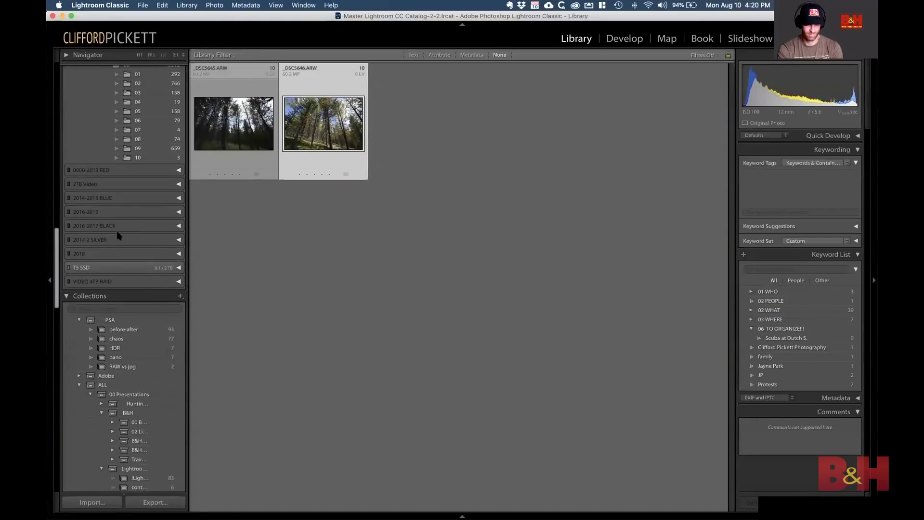
{"action": "left_click", "coordinate": [138, 149]}
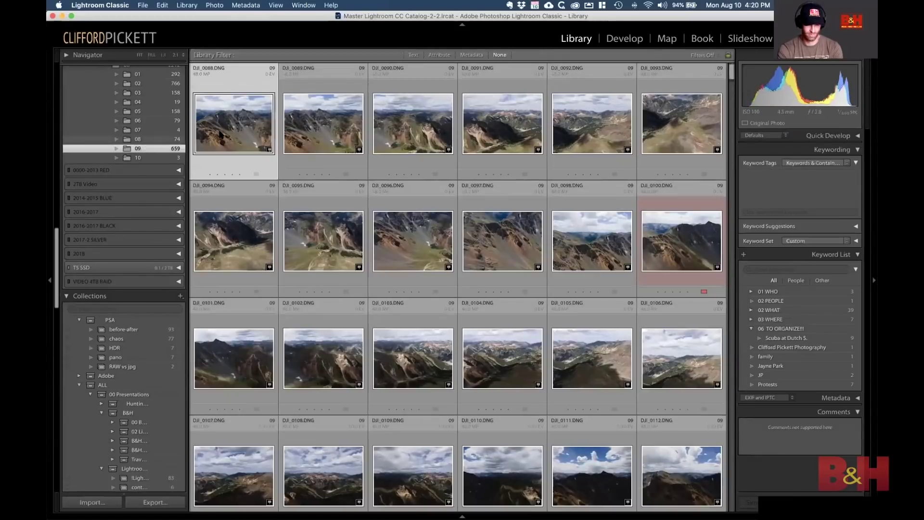
{"action": "double_click", "coordinate": [221, 133]}
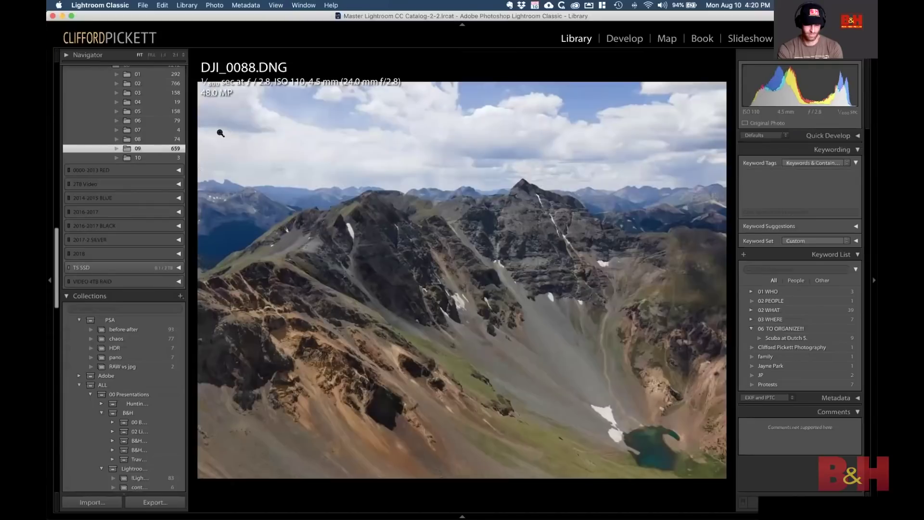
{"action": "key", "text": "Right"}
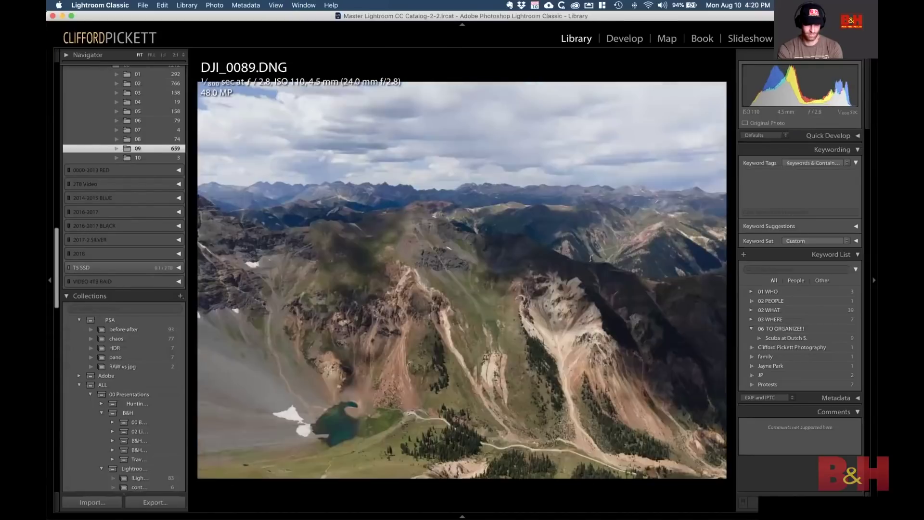
{"action": "key", "text": "Right"}
{"action": "key", "text": "Right"}
{"action": "key", "text": "Right"}
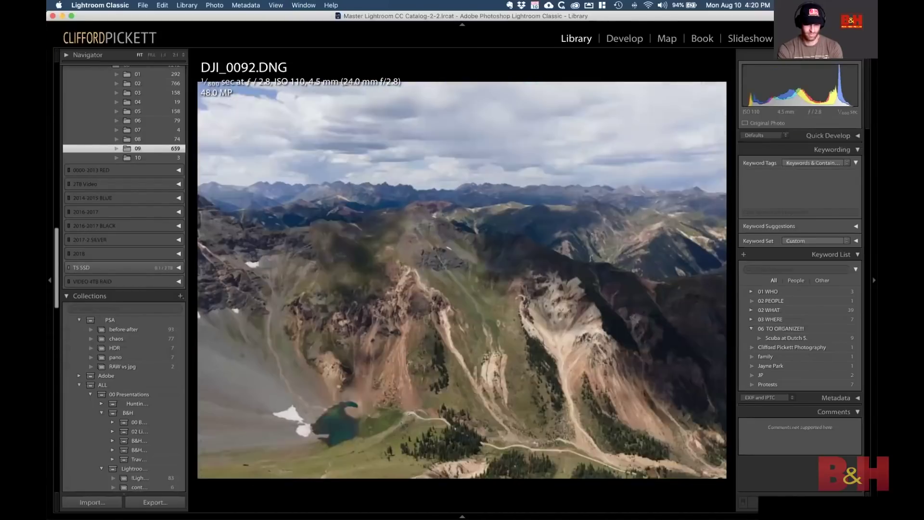
{"action": "key", "text": "Left"}
{"action": "key", "text": "Left"}
{"action": "key", "text": "Left"}
{"action": "key", "text": "Left"}
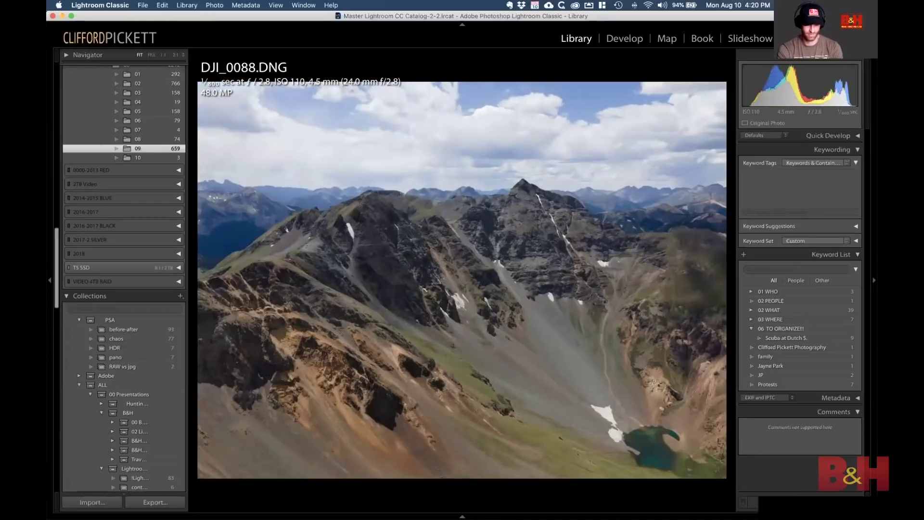
- Select DJI_0088–DJI_0092 in Grid and start a panorama merge of them
{"action": "key", "text": "g"}
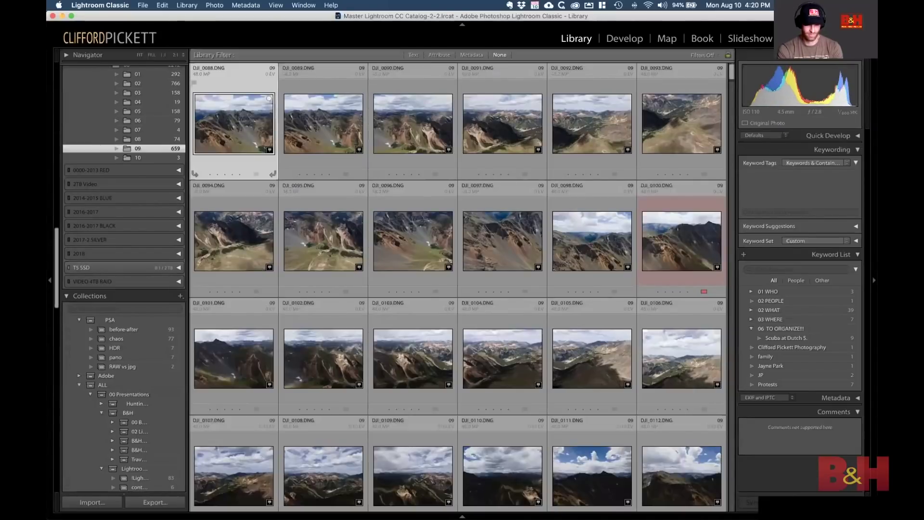
{"action": "left_click", "coordinate": [576, 131], "text": "shift"}
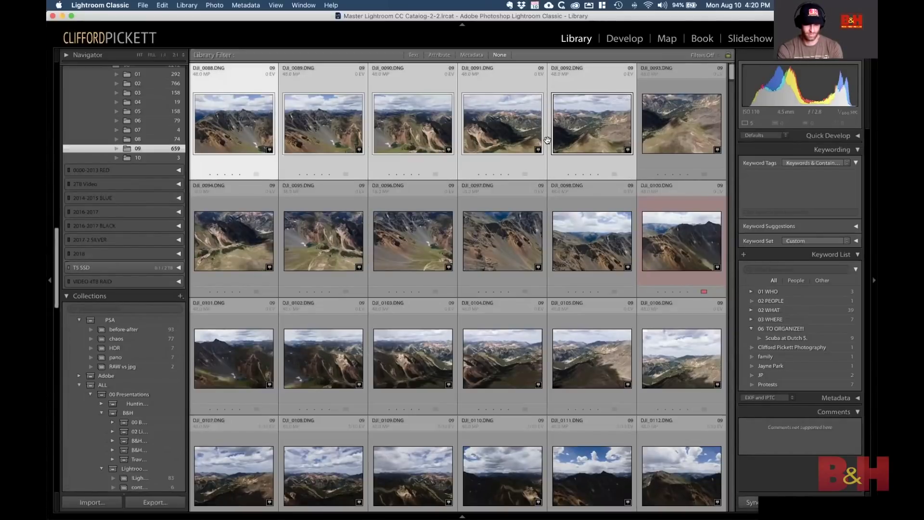
{"action": "key", "text": "ctrl+m"}
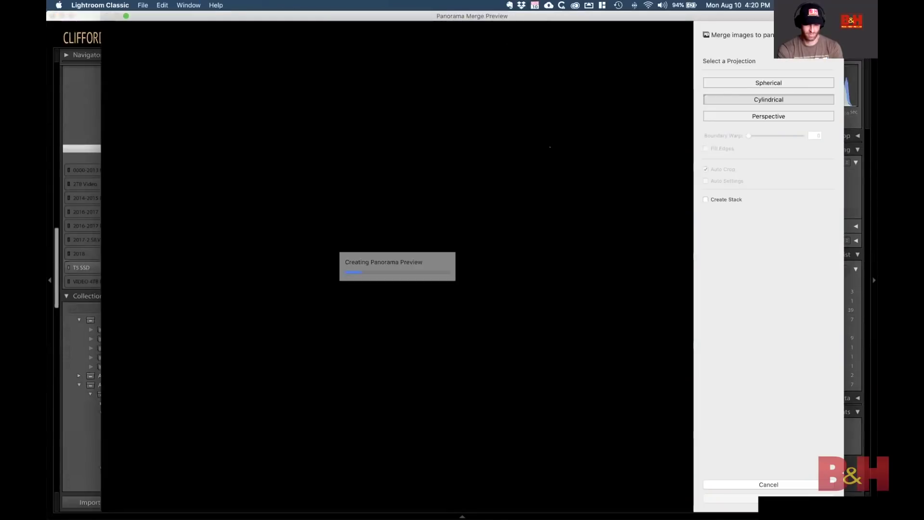
{"action": "left_click", "coordinate": [770, 486]}
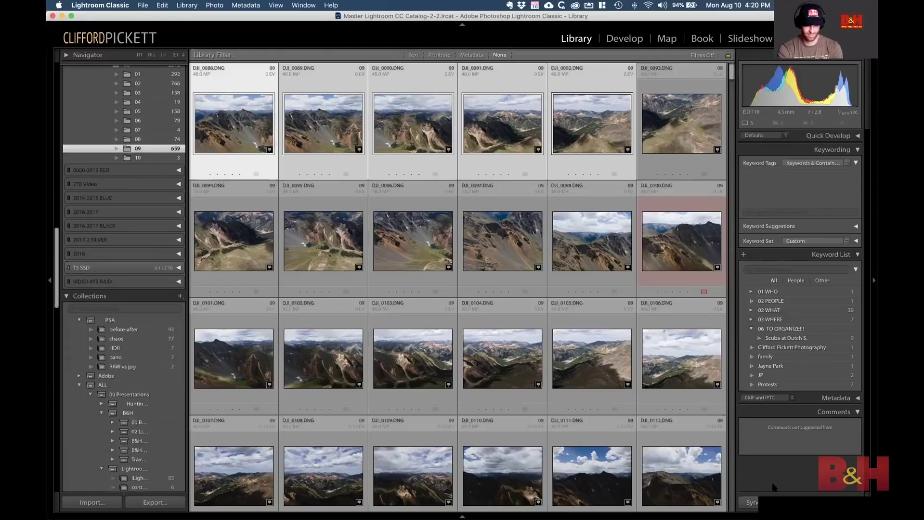
- Stack DJI_0088–0092 and DJI_0093–0097 into two five-photo stacks
{"action": "key", "text": "super+g"}
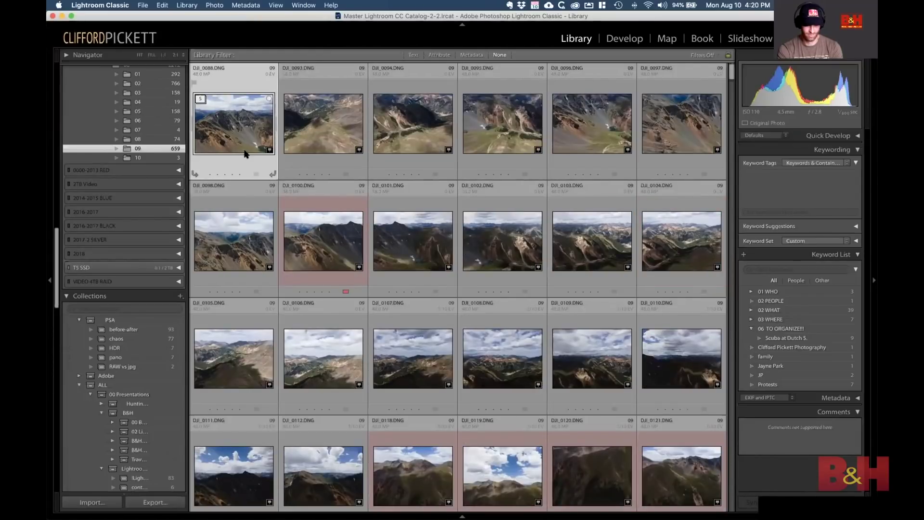
{"action": "left_click", "coordinate": [317, 129]}
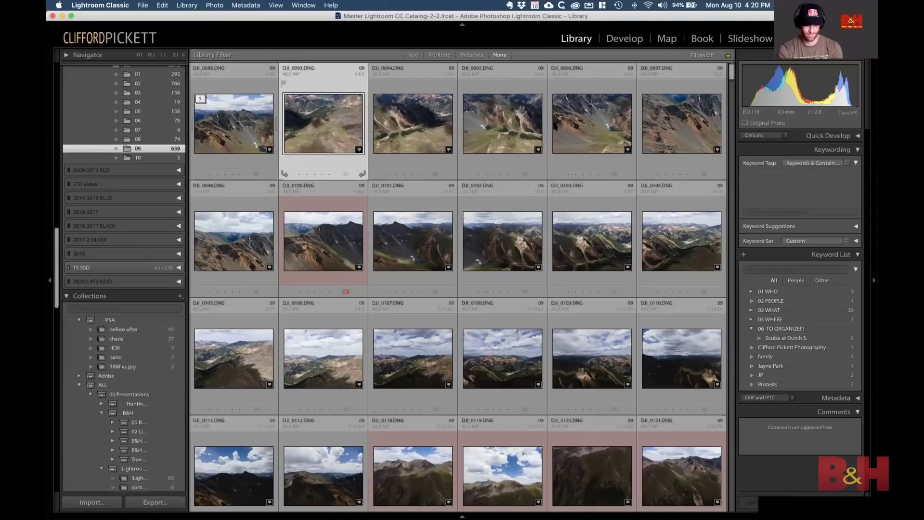
{"action": "left_click", "coordinate": [677, 135], "text": "shift"}
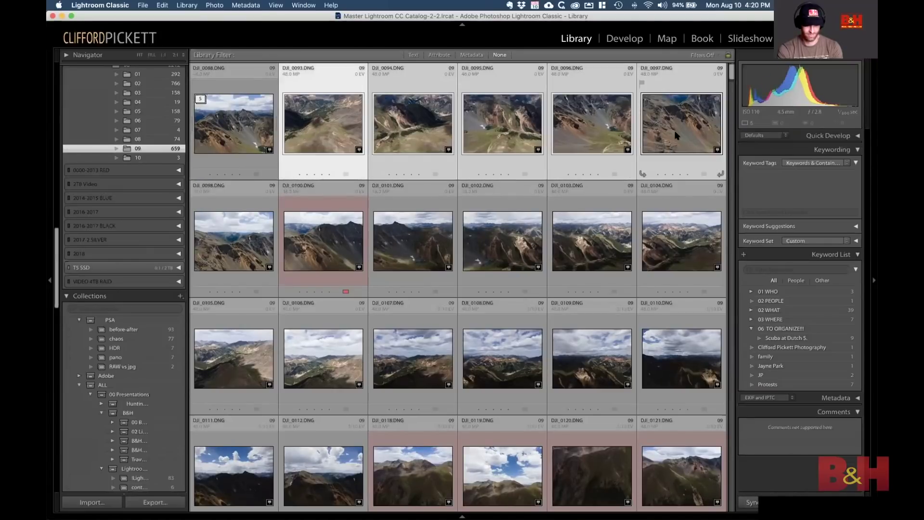
{"action": "key", "text": "super+g"}
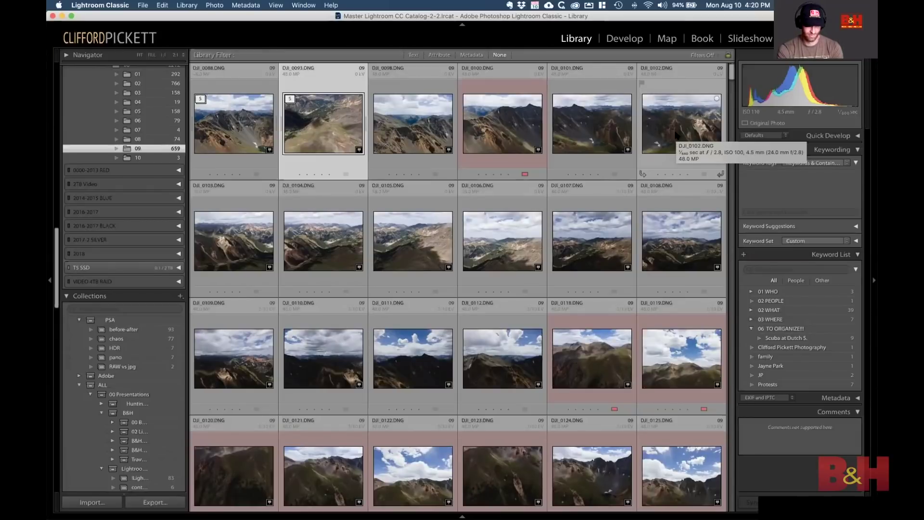
- Undo a stray selection change and select DJI_0103 through DJI_0105
{"action": "left_click", "coordinate": [244, 113], "text": "shift"}
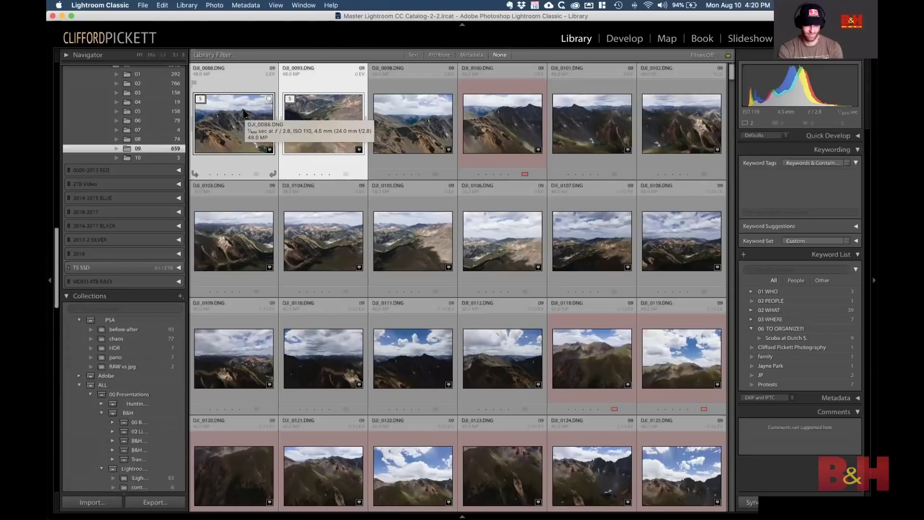
{"action": "key", "text": "super+z"}
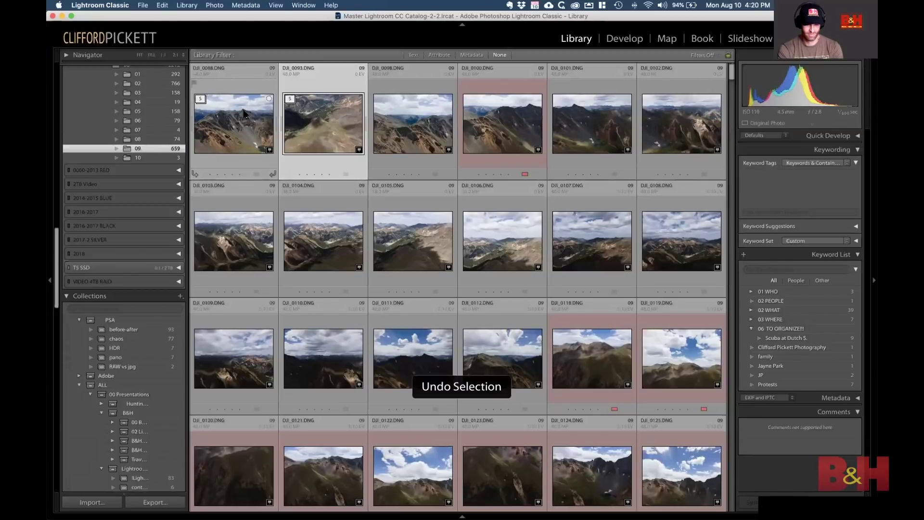
{"action": "left_click", "coordinate": [432, 121]}
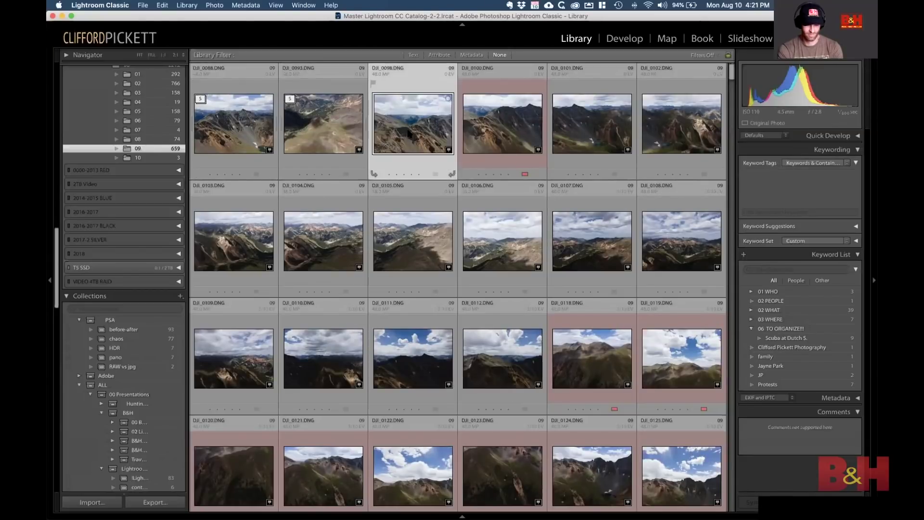
{"action": "left_click", "coordinate": [212, 239]}
{"action": "left_click", "coordinate": [435, 234], "text": "shift"}
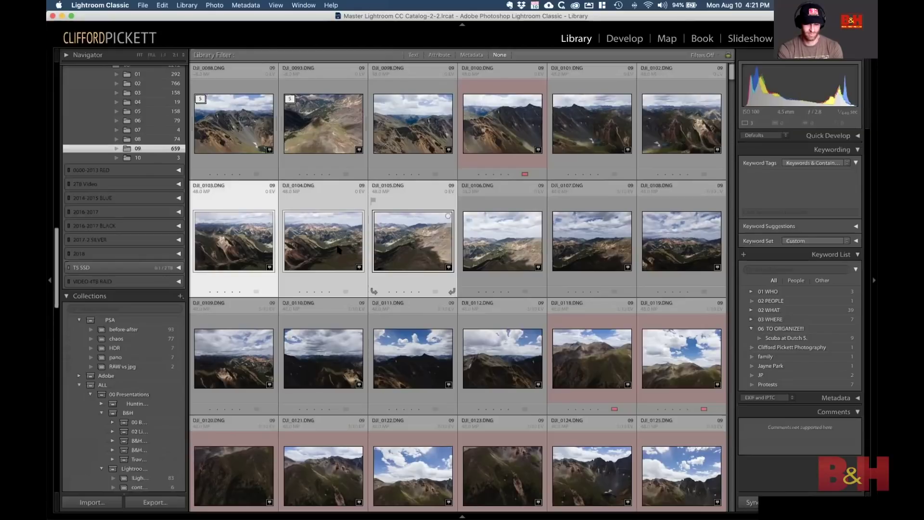
- Merge DJI_0103–0105 and DJI_0106–0108 into panoramas
{"action": "right_click", "coordinate": [243, 250]}
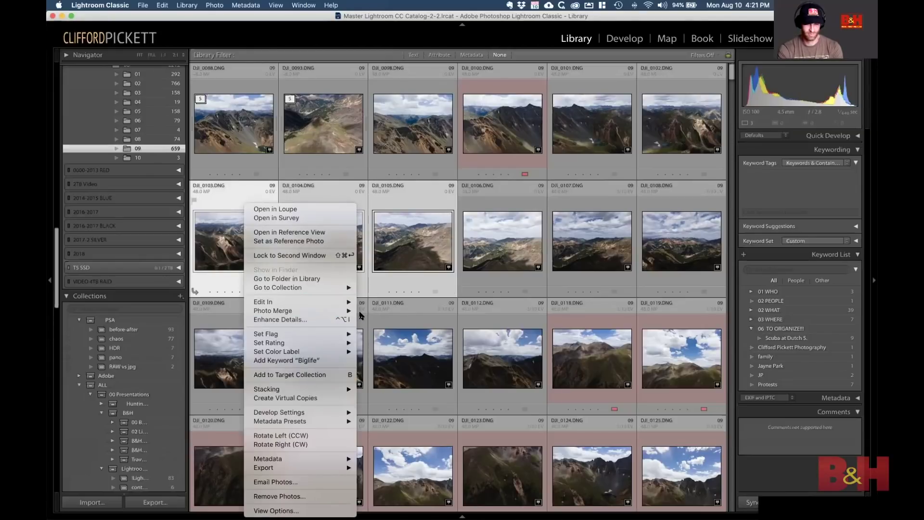
{"action": "mouse_move", "coordinate": [350, 313]}
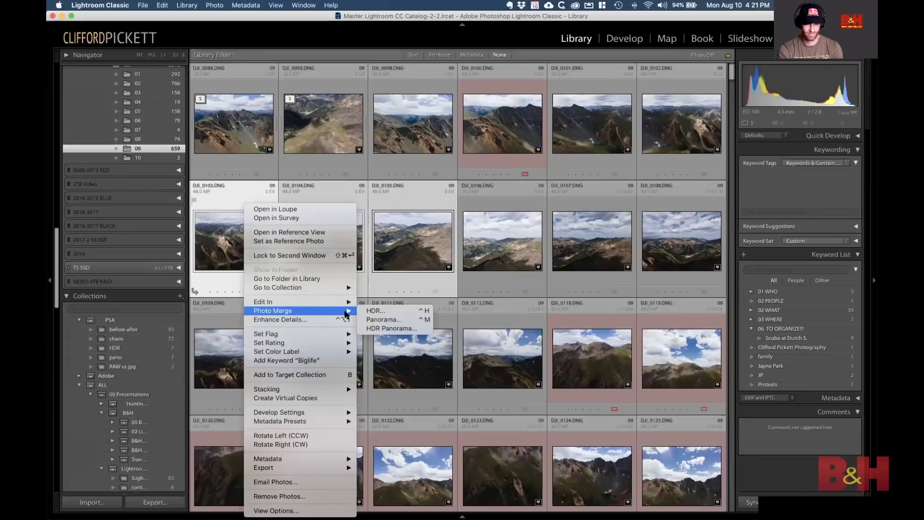
{"action": "left_click", "coordinate": [414, 320]}
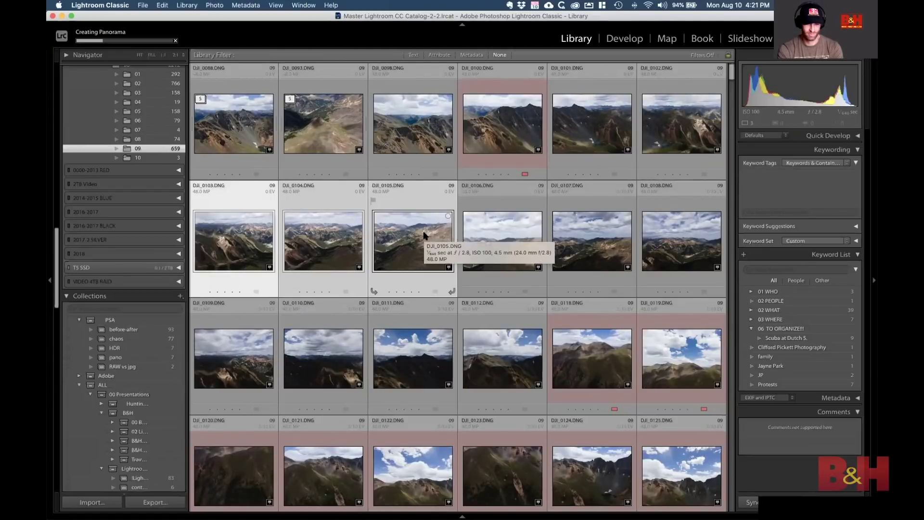
{"action": "left_click", "coordinate": [489, 227]}
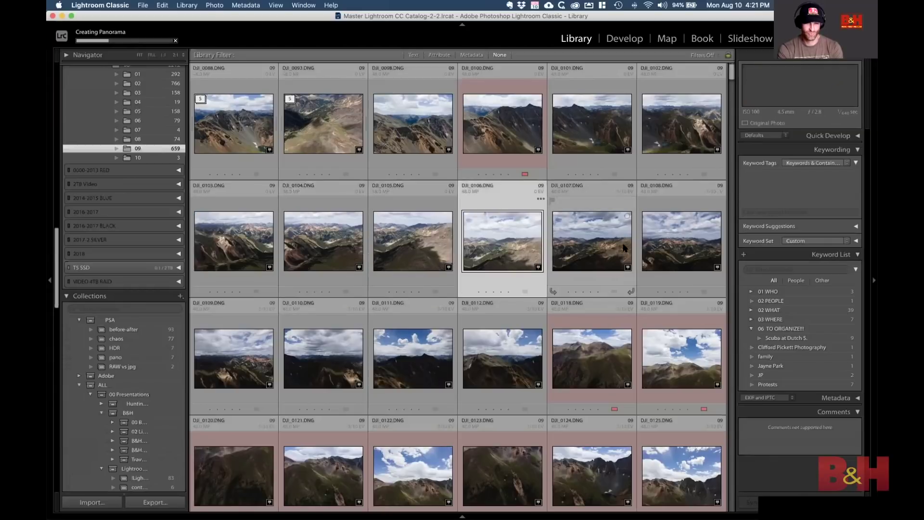
{"action": "left_click", "coordinate": [673, 244], "text": "shift"}
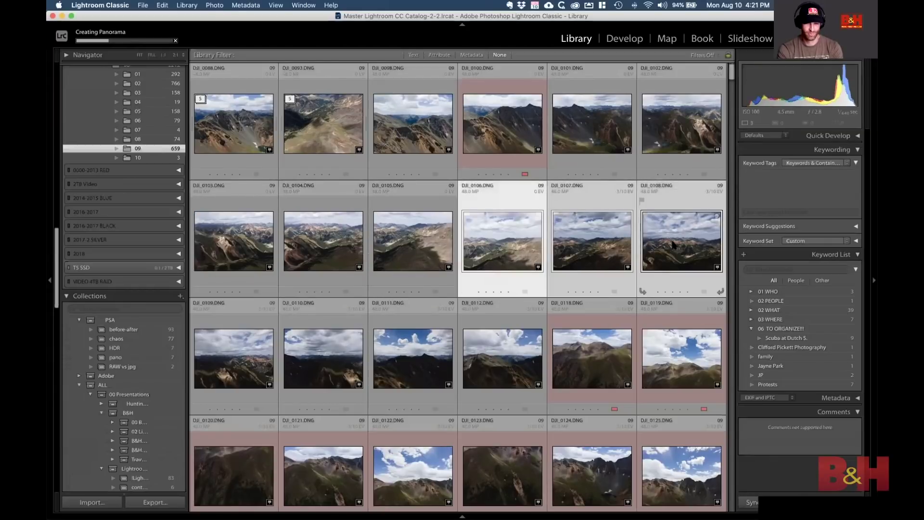
{"action": "key", "text": "super+shift+m"}
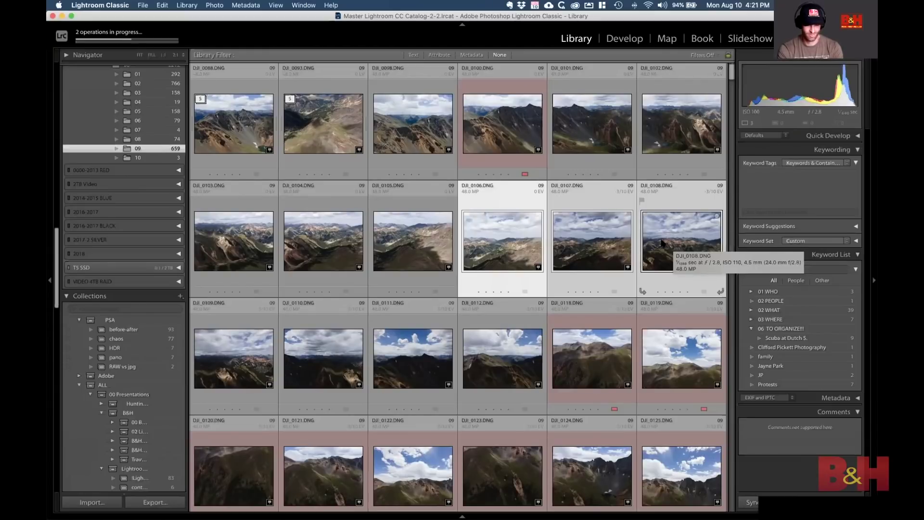
- Select the bracketed drone shots from DJI_0476 through DJI_0490
{"action": "scroll", "coordinate": [446, 313], "scroll_direction": "down", "scroll_amount": 5}
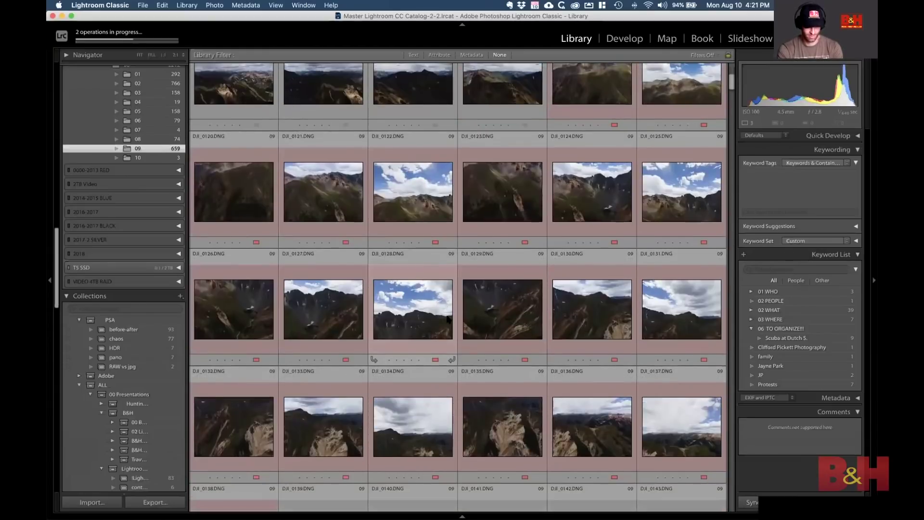
{"action": "scroll", "coordinate": [447, 317], "scroll_direction": "down", "scroll_amount": 10}
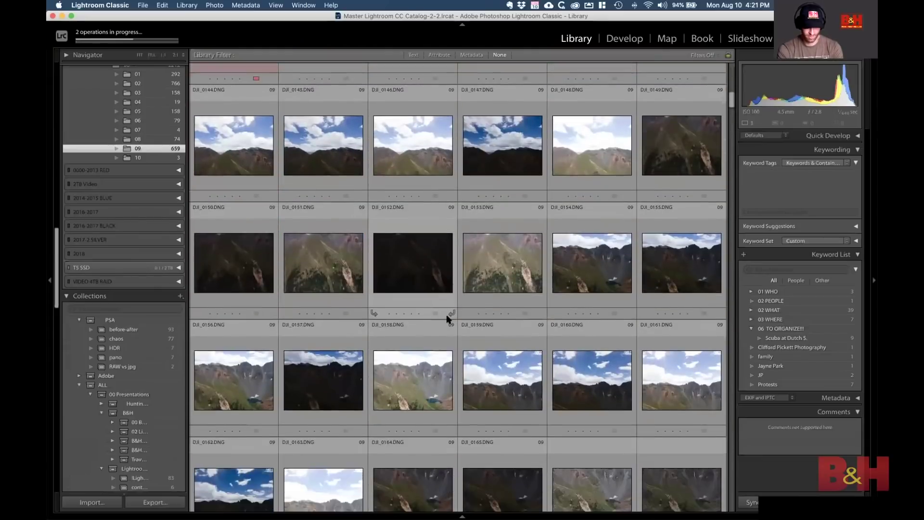
{"action": "scroll", "coordinate": [447, 318], "scroll_direction": "down", "scroll_amount": 10}
{"action": "scroll", "coordinate": [447, 317], "scroll_direction": "down", "scroll_amount": 15}
{"action": "scroll", "coordinate": [447, 318], "scroll_direction": "up", "scroll_amount": 5}
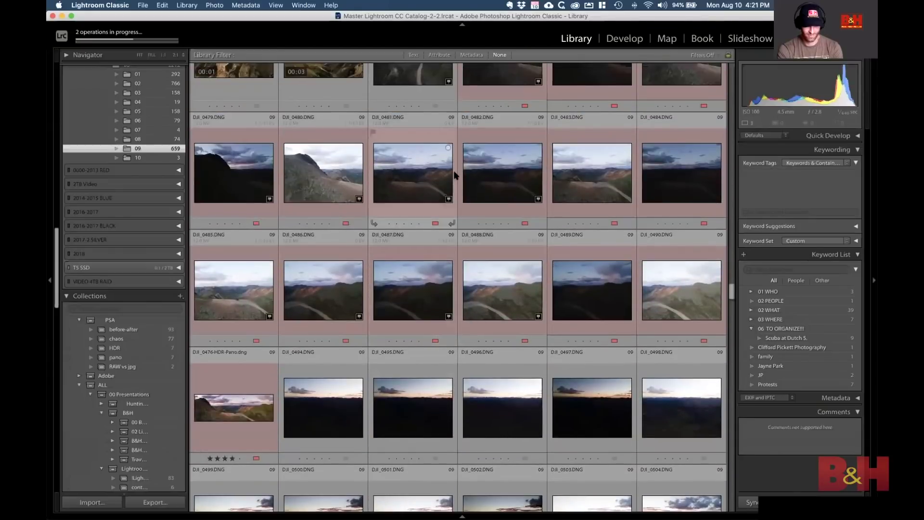
{"action": "scroll", "coordinate": [455, 174], "scroll_direction": "up", "scroll_amount": 3}
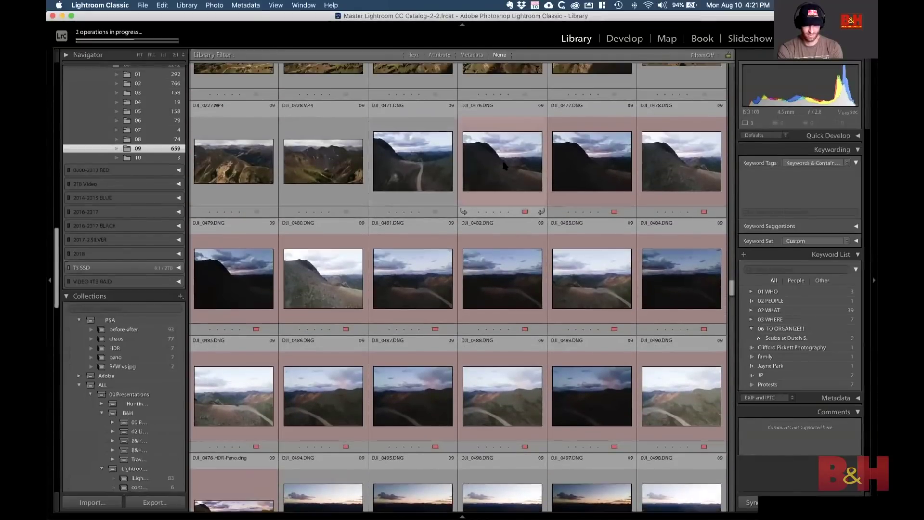
{"action": "left_click", "coordinate": [505, 166]}
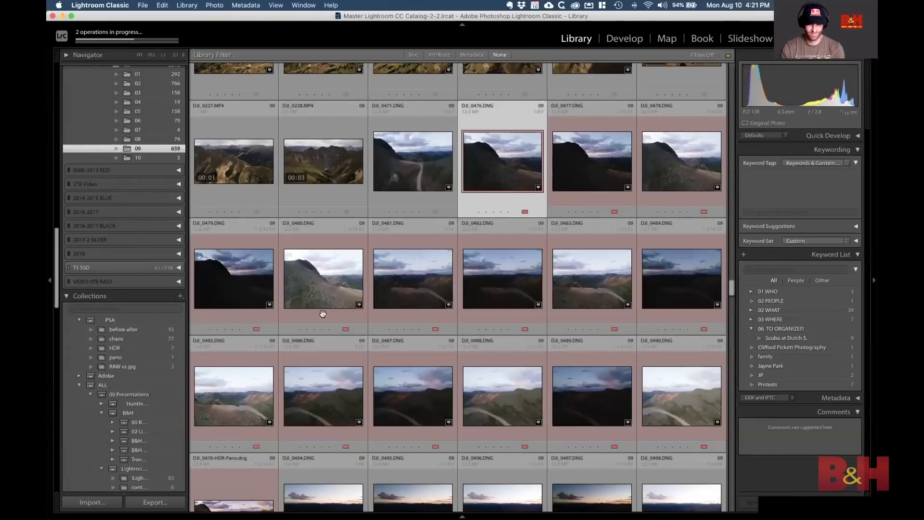
{"action": "scroll", "coordinate": [356, 284], "scroll_direction": "down", "scroll_amount": 3}
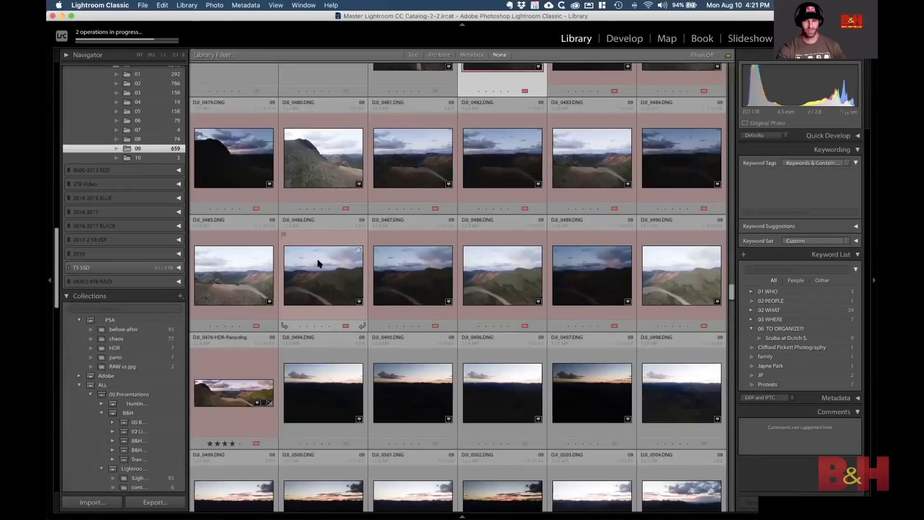
{"action": "left_click", "coordinate": [677, 279], "text": "shift"}
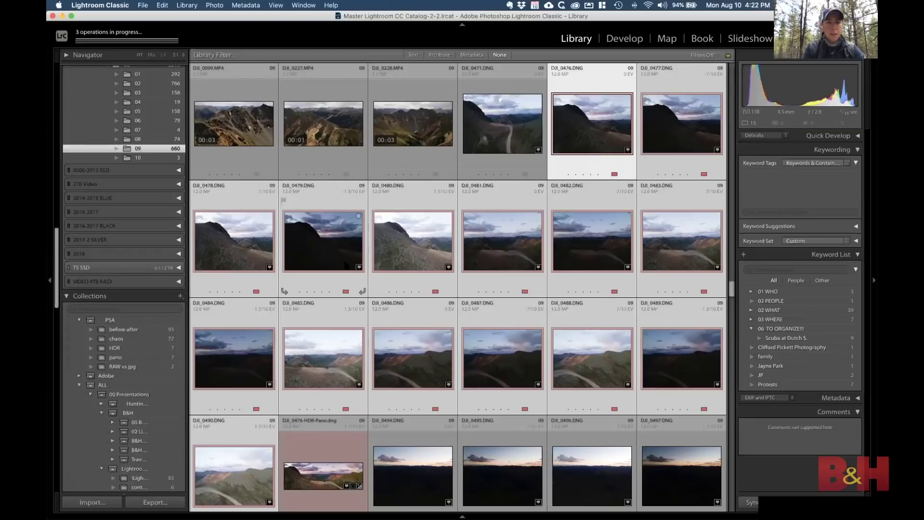
{"action": "scroll", "coordinate": [346, 264], "scroll_direction": "down", "scroll_amount": 2}
{"action": "scroll", "coordinate": [346, 264], "scroll_direction": "up", "scroll_amount": 2}
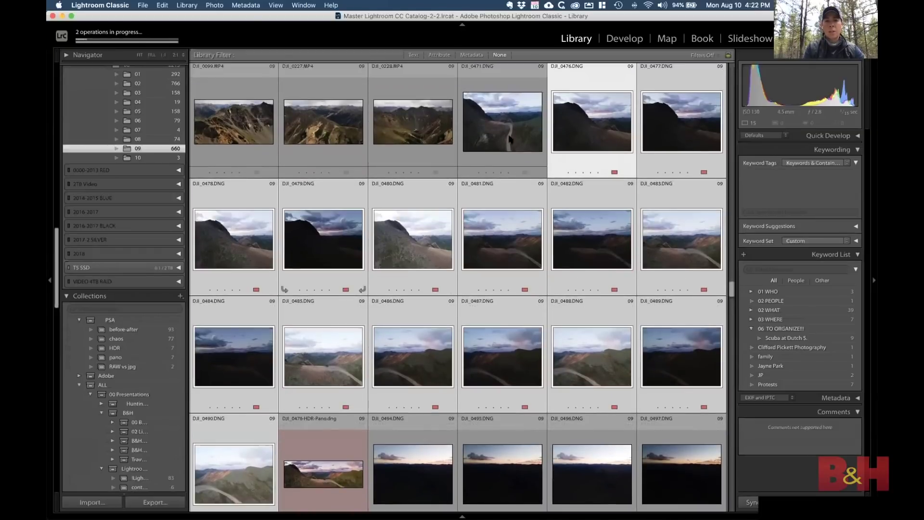
- Review brackets DJI_0476 to DJI_0480 full size, then reselect DJI_0476 in Grid
{"action": "double_click", "coordinate": [577, 117]}
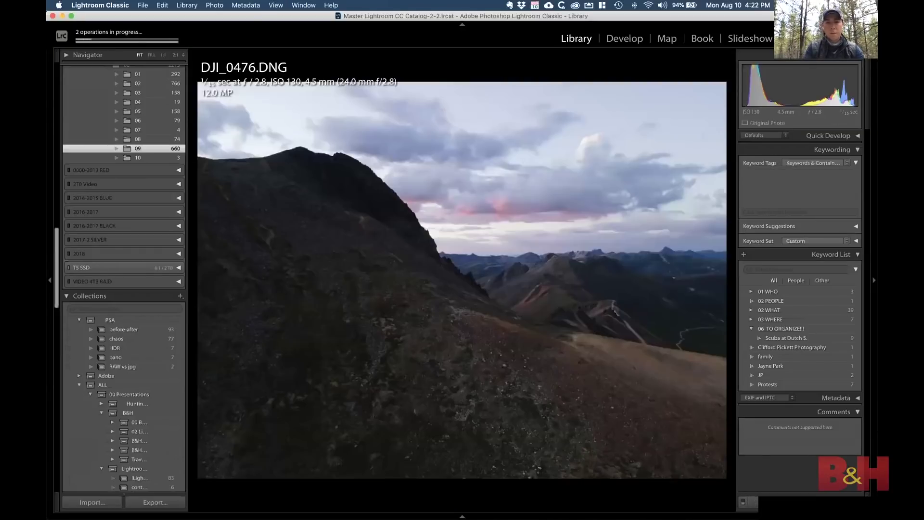
{"action": "key", "text": "Right"}
{"action": "key", "text": "Right"}
{"action": "key", "text": "Right"}
{"action": "key", "text": "Right"}
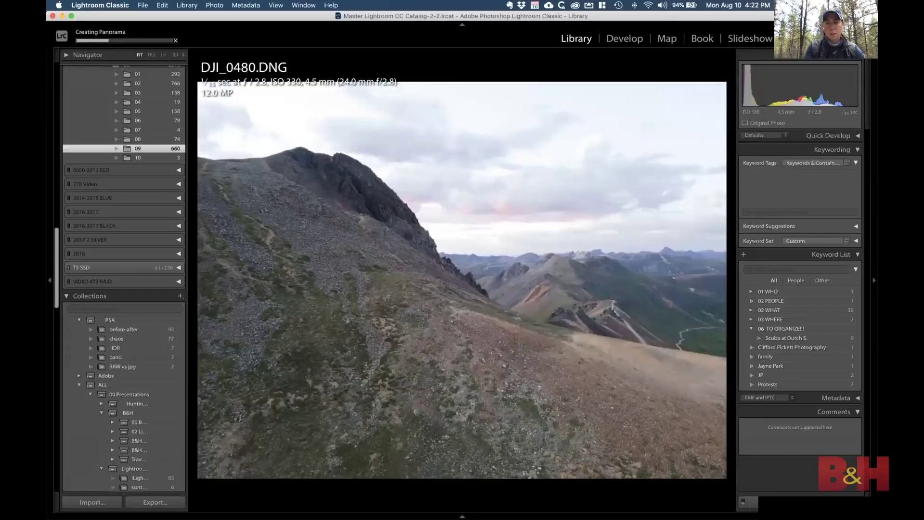
{"action": "key", "text": "Right"}
{"action": "key", "text": "Right"}
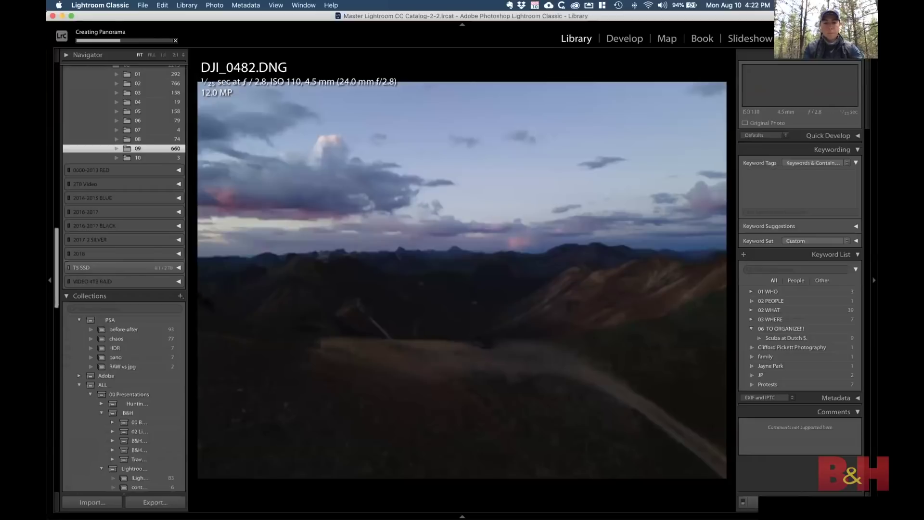
{"action": "key", "text": "g"}
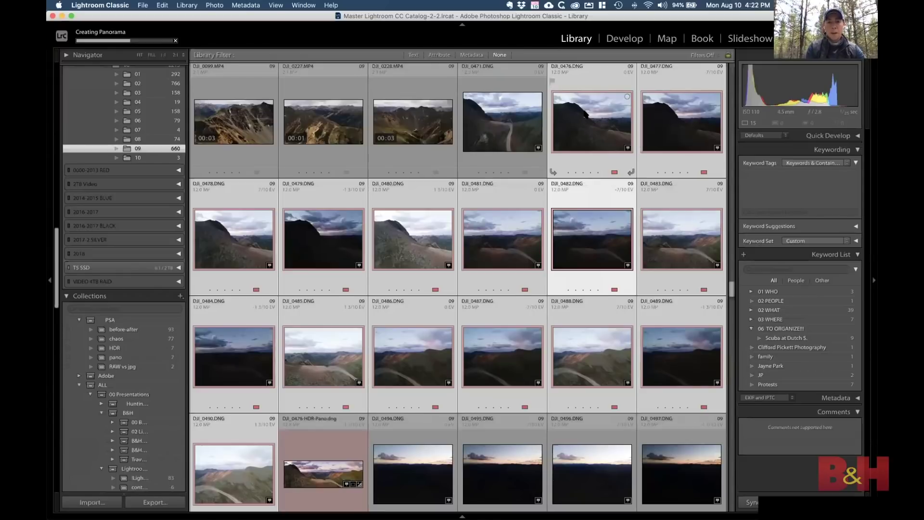
{"action": "left_click", "coordinate": [585, 114]}
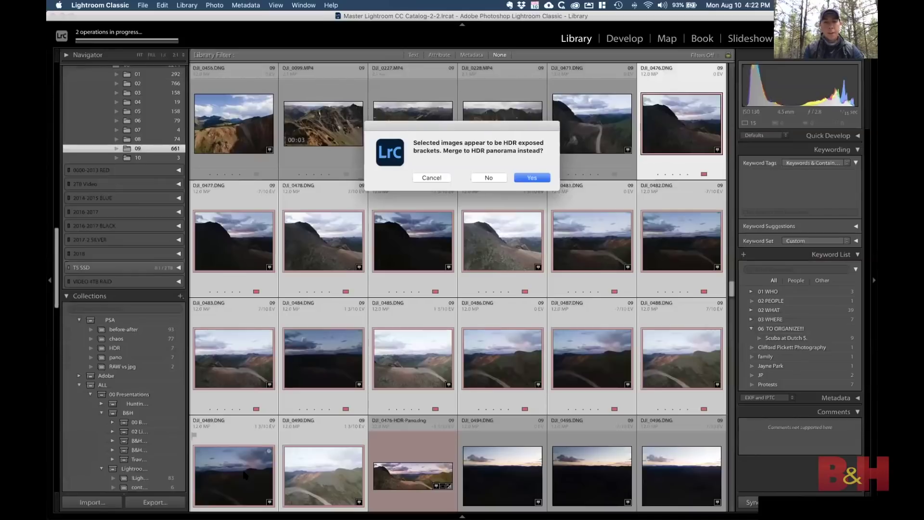
- Decline the HDR panorama prompt, close the merge preview and open DJI_0476-HDR-Pano
{"action": "left_click", "coordinate": [488, 178]}
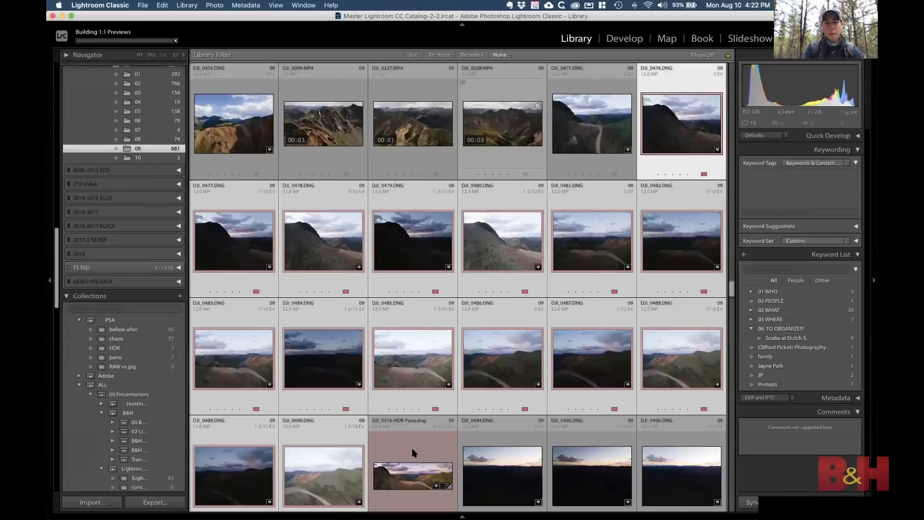
{"action": "left_click", "coordinate": [768, 484]}
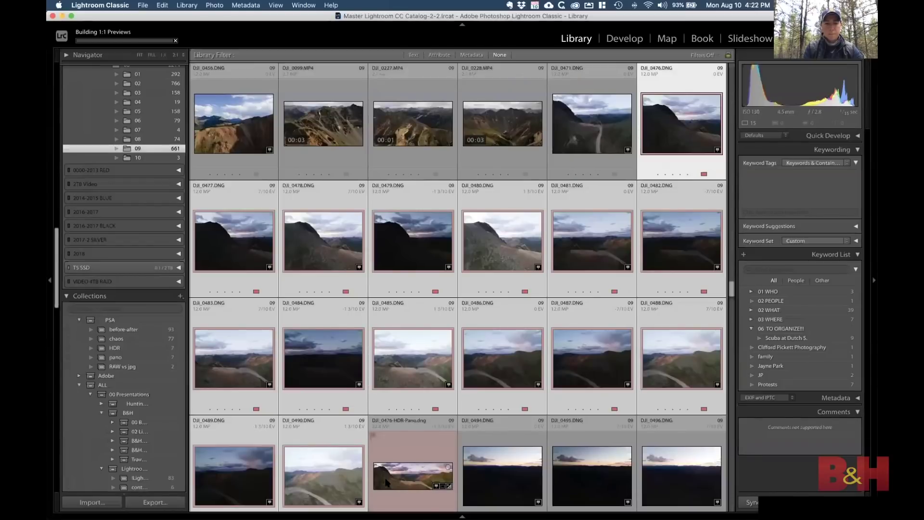
{"action": "double_click", "coordinate": [386, 482]}
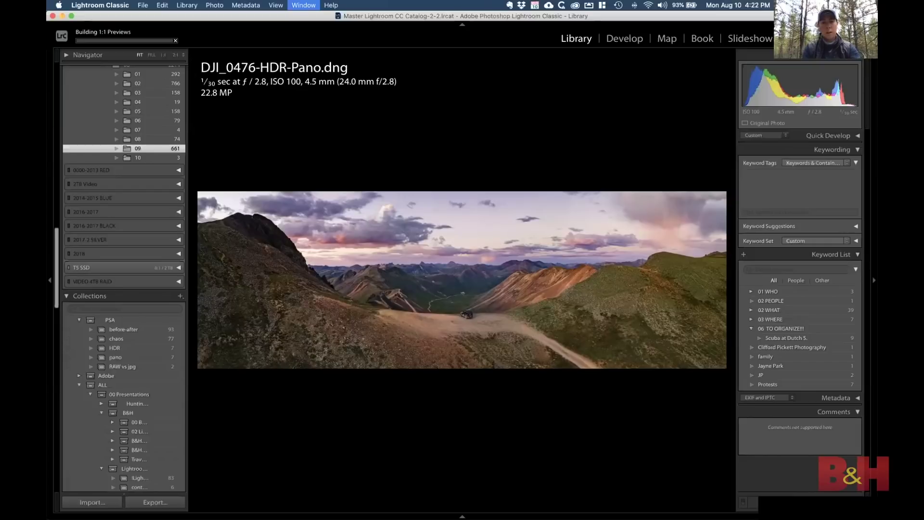
- Inspect the panorama full screen, zooming in and back out, then return to the mind map
{"action": "key", "text": "f"}
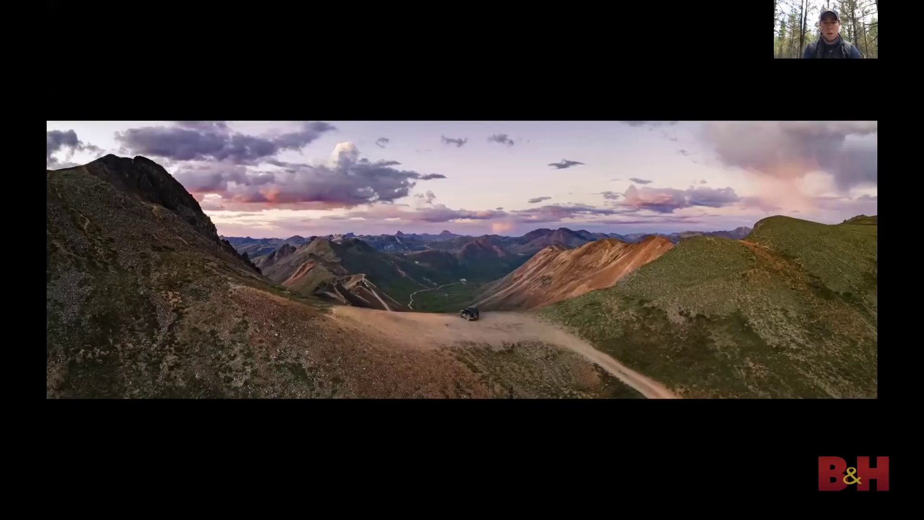
{"action": "left_click", "coordinate": [453, 288]}
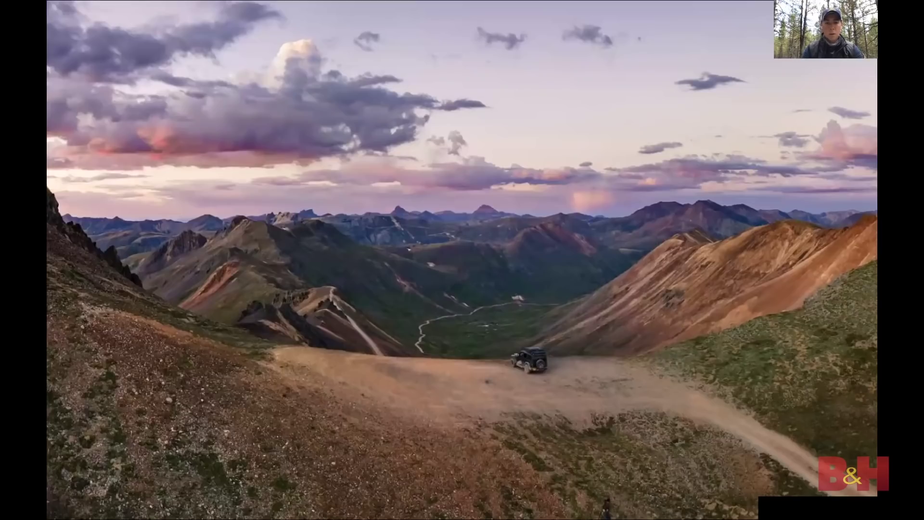
{"action": "key", "text": "z"}
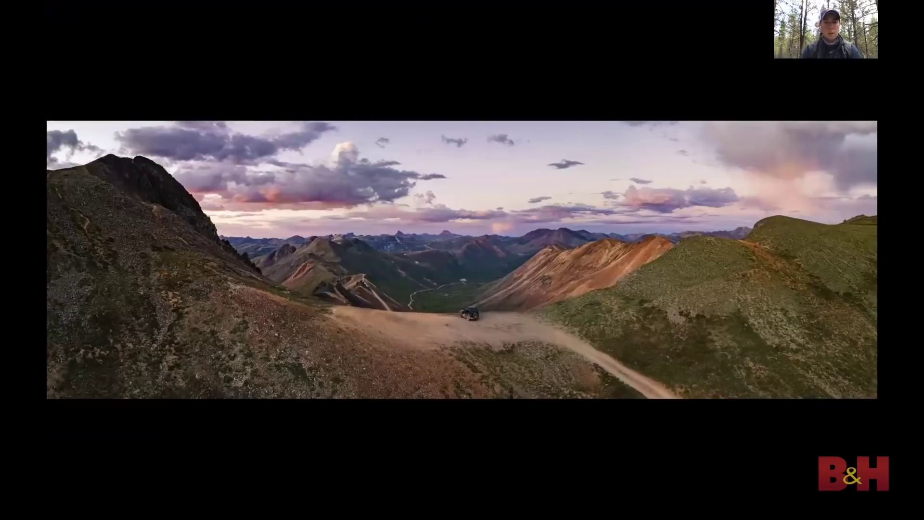
{"action": "key", "text": "Escape"}
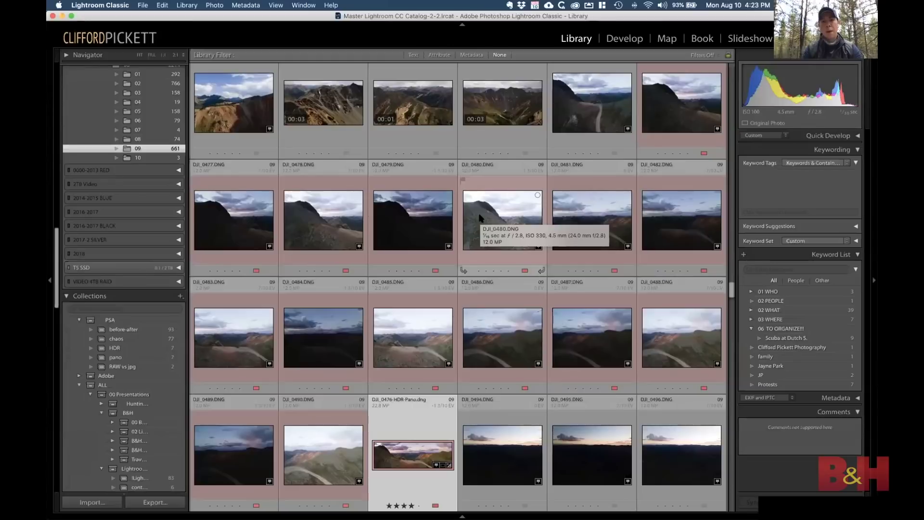
{"action": "key", "text": "super+Tab"}
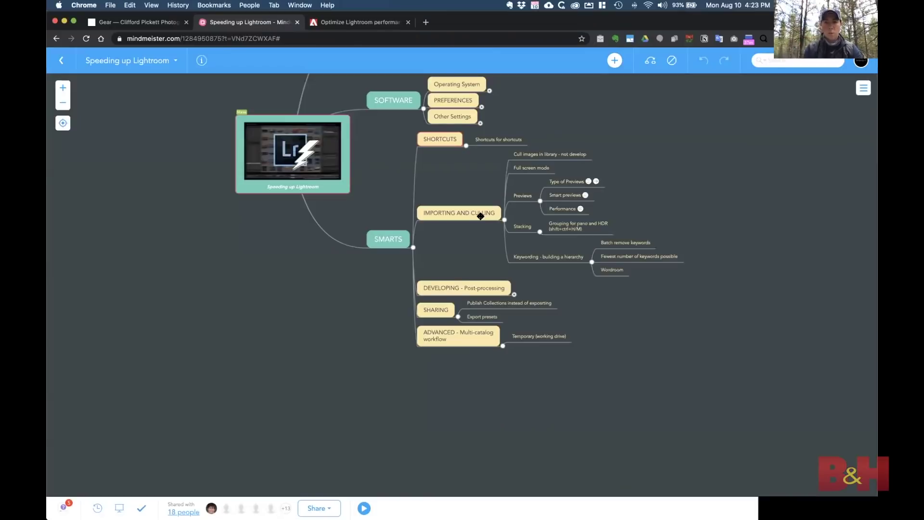
- Pan the Speeding up Lightroom map, highlight the Batch remove keywords topic, then return to Lightroom
{"action": "left_click_drag", "start_coordinate": [685, 215], "coordinate": [620, 209]}
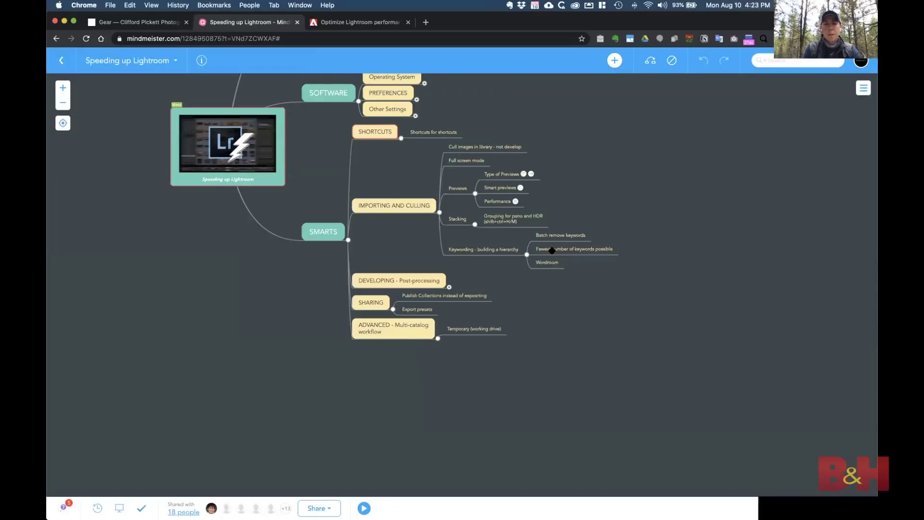
{"action": "left_click", "coordinate": [560, 236]}
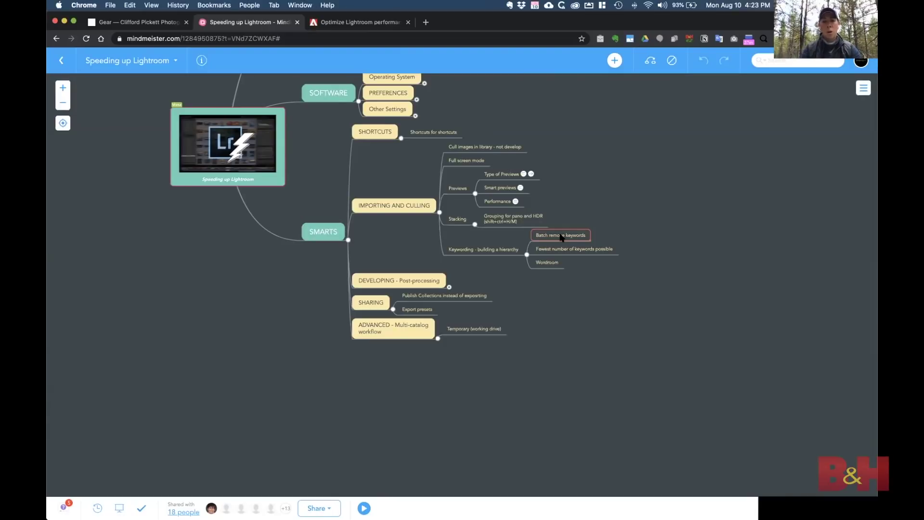
{"action": "key", "text": "super+Tab"}
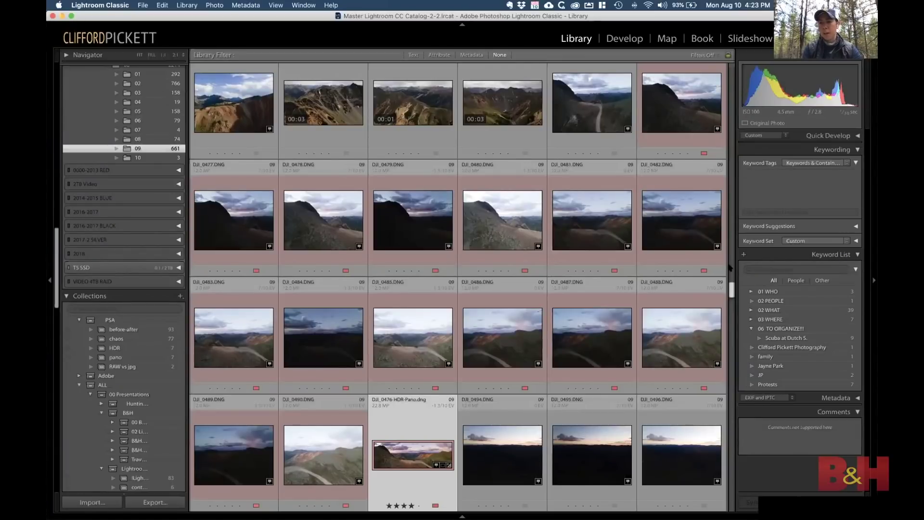
- Select the stray keywords from 02 PEOPLE onward and delete them
{"action": "left_click", "coordinate": [774, 302]}
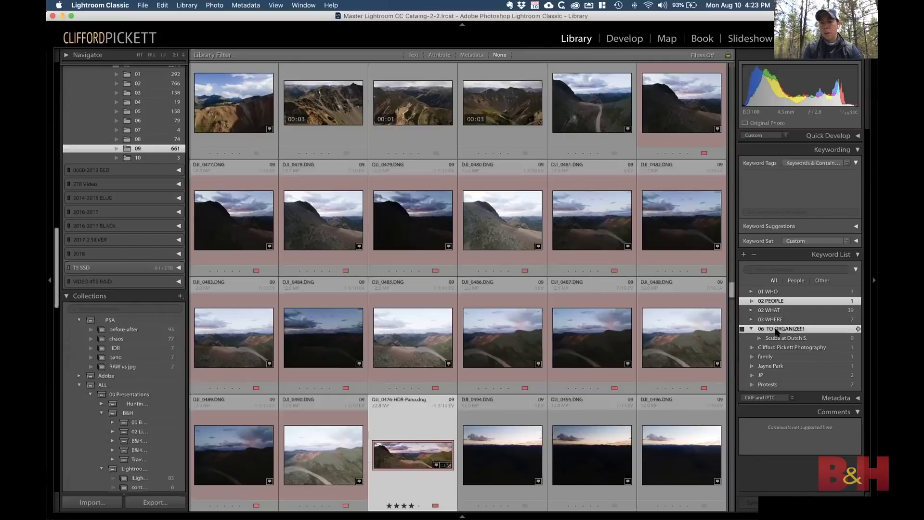
{"action": "left_click", "coordinate": [752, 329]}
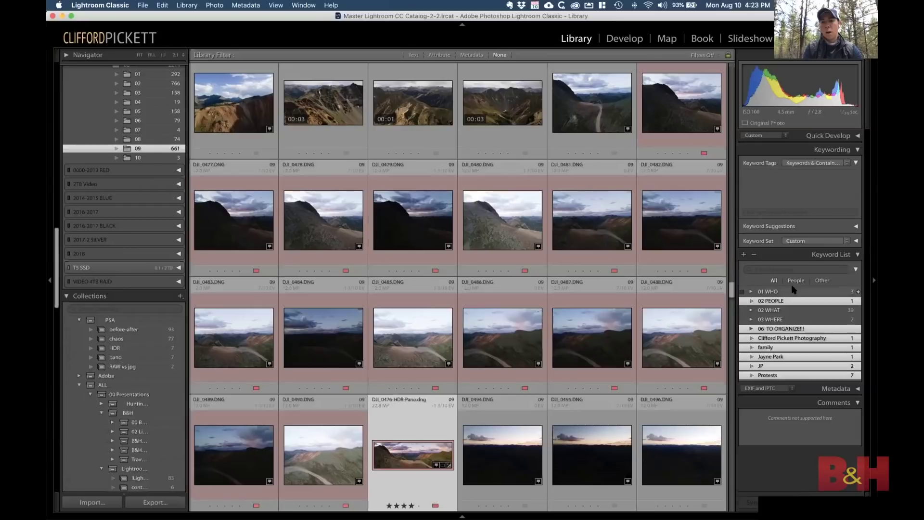
{"action": "right_click", "coordinate": [795, 338]}
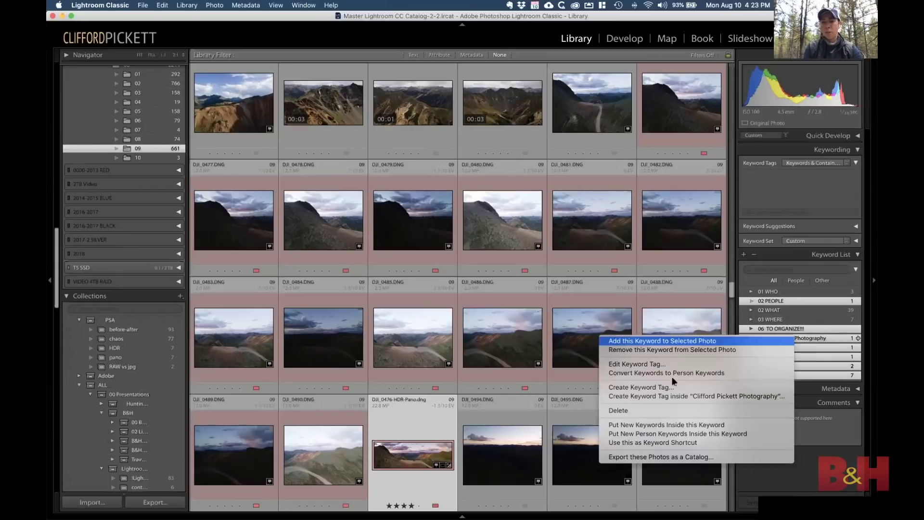
{"action": "left_click", "coordinate": [816, 341]}
{"action": "left_click", "coordinate": [754, 255]}
{"action": "left_click", "coordinate": [528, 178]}
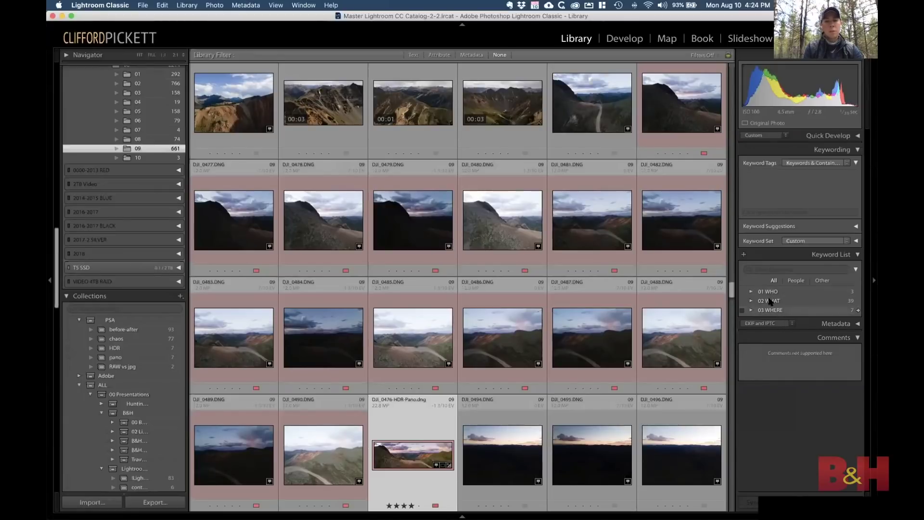
- Expand the remaining 02 WHAT and 03 WHERE keyword groups to check their children
{"action": "left_click", "coordinate": [750, 301]}
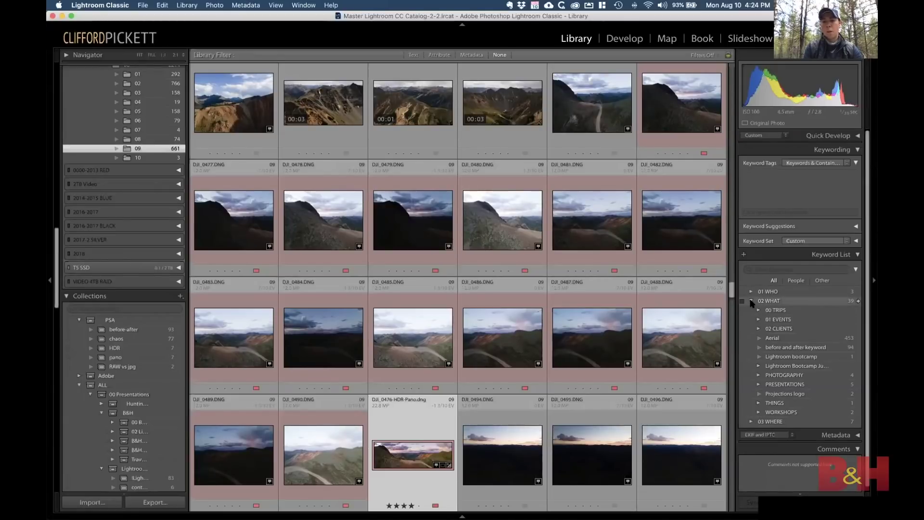
{"action": "left_click", "coordinate": [751, 301]}
{"action": "left_click", "coordinate": [751, 311]}
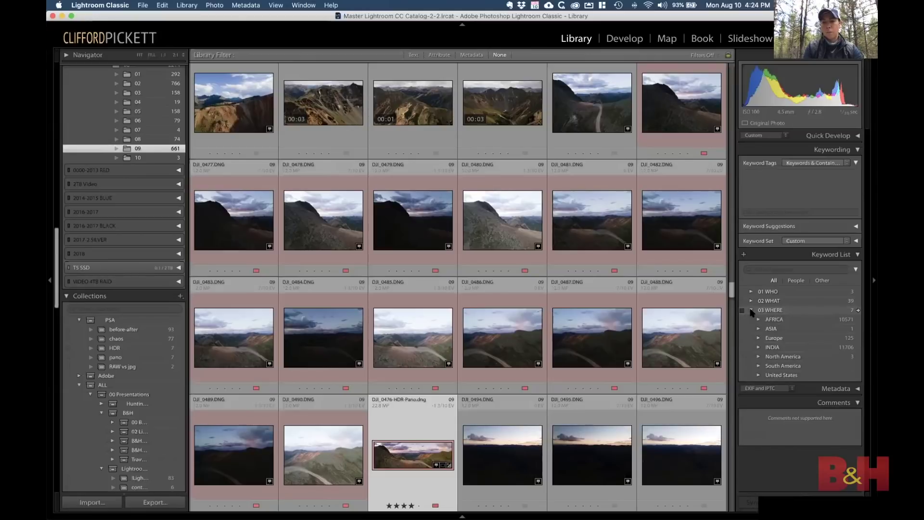
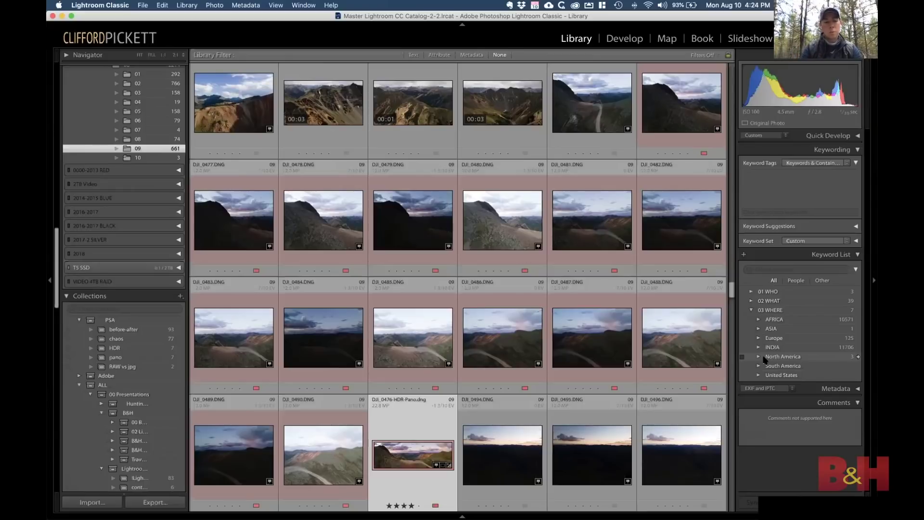
- Switch from Lightroom Classic to the 'Speeding up Lightroom' mind map in Chrome
{"action": "key", "text": "super+Tab"}
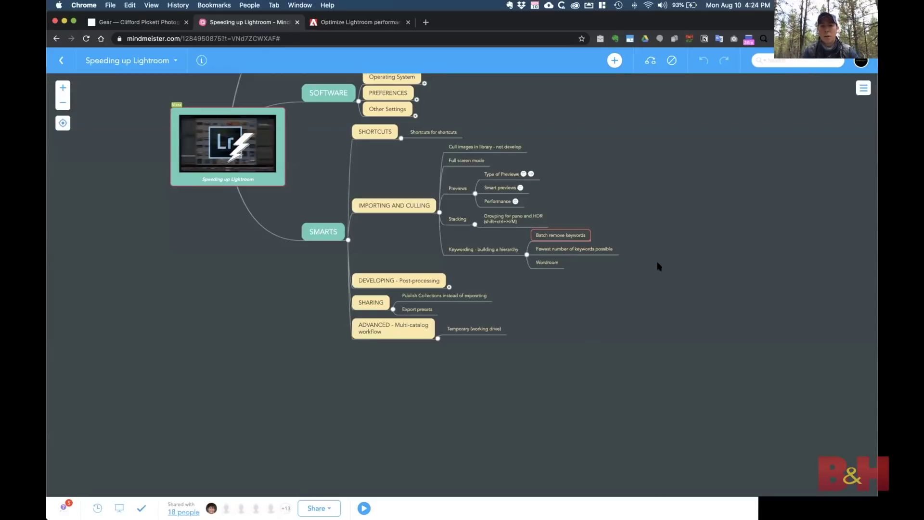
- Step through the 'Fewest number of keywords possible' and 'Wordroom' notes, then return to Lightroom's grid
{"action": "left_click", "coordinate": [559, 248]}
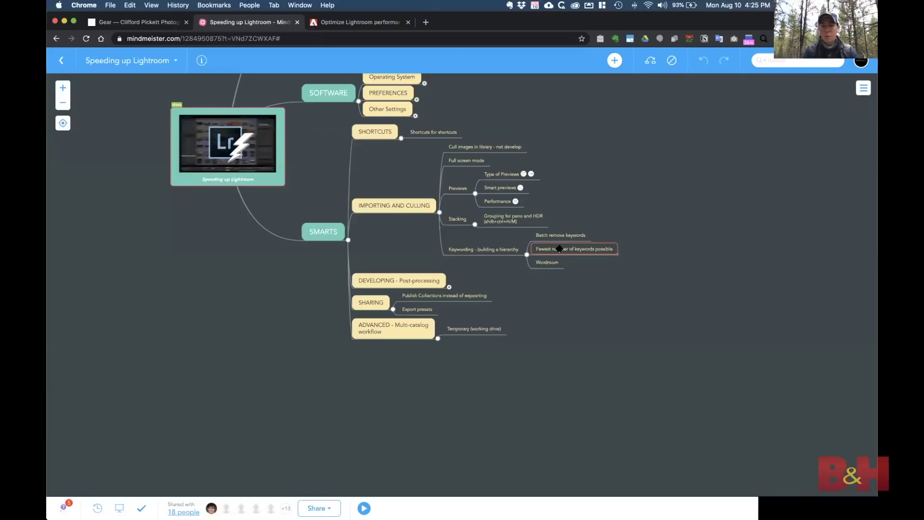
{"action": "left_click", "coordinate": [531, 264]}
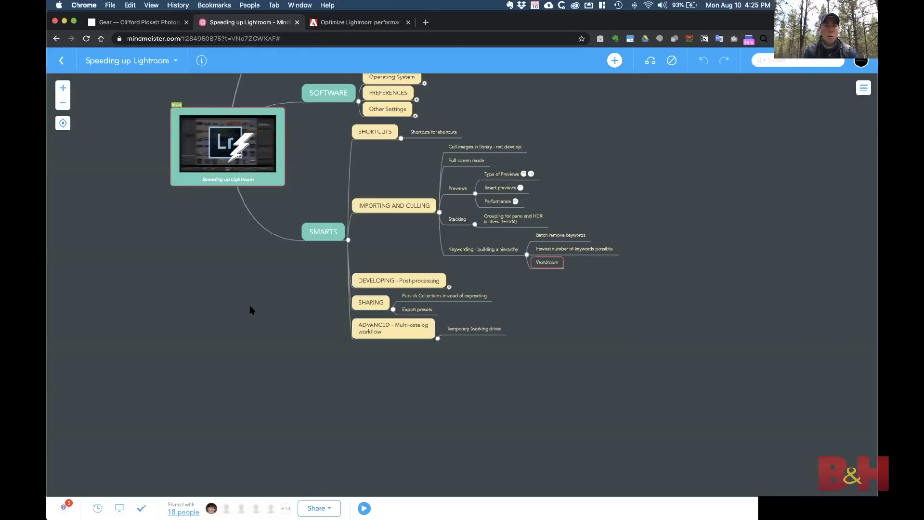
{"action": "key", "text": "super+Tab"}
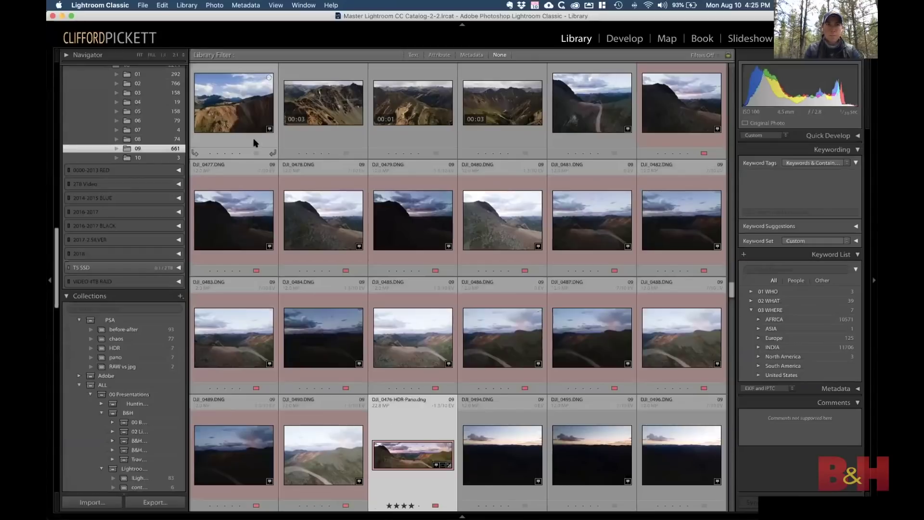
{"action": "left_click", "coordinate": [187, 5]}
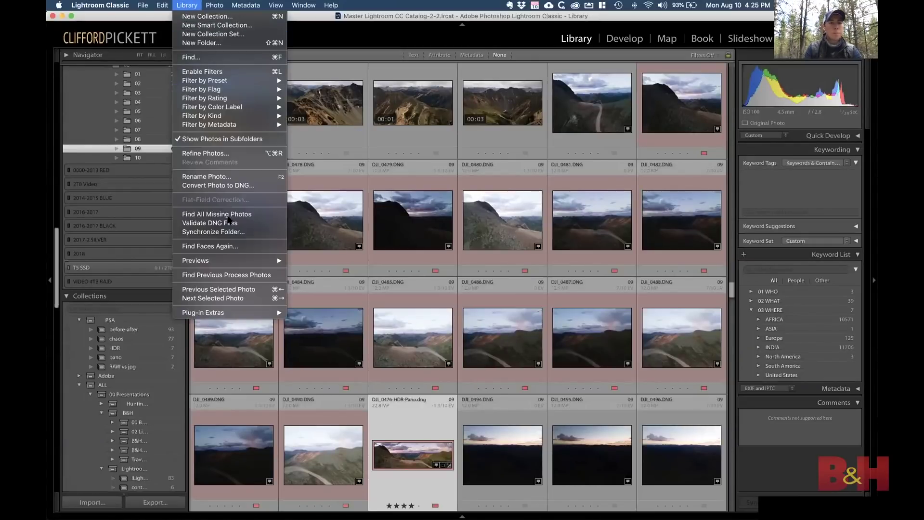
- Review Wordroom's auto-keyword suggestions for the panorama, then close them and return to the mind map
{"action": "mouse_move", "coordinate": [269, 313]}
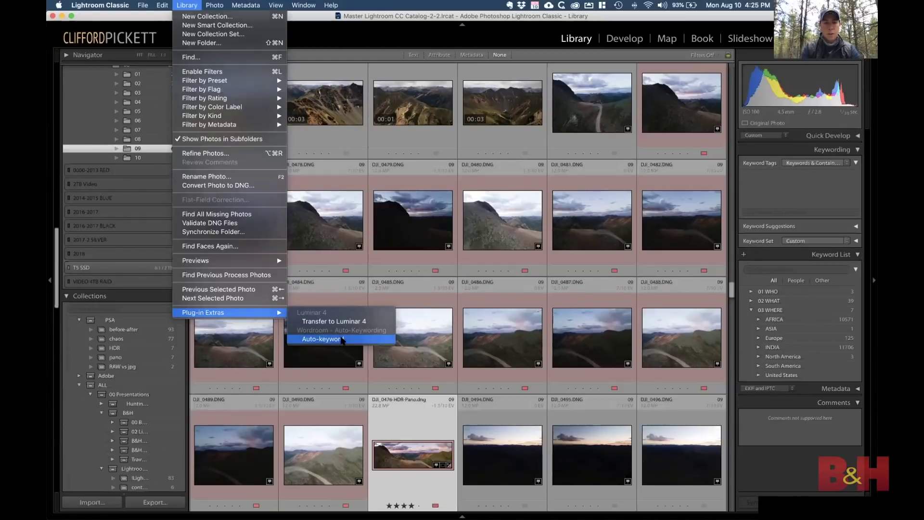
{"action": "left_click", "coordinate": [343, 340]}
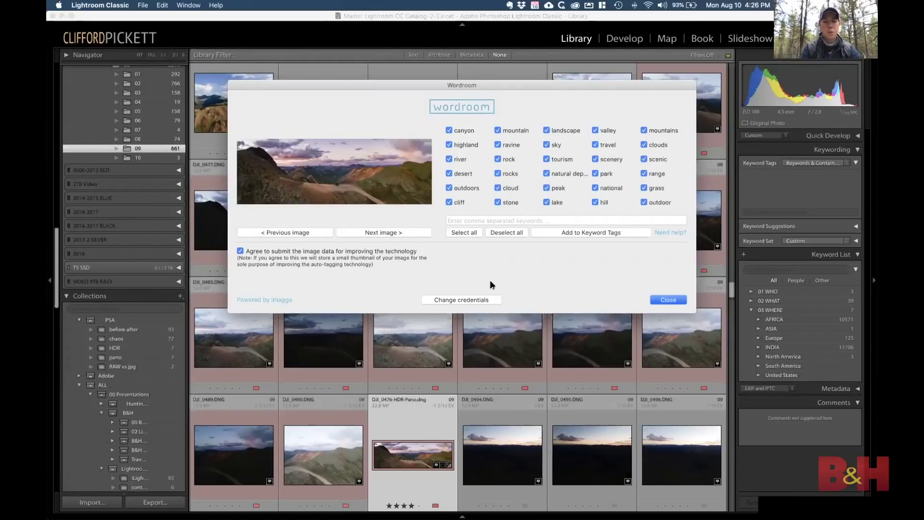
{"action": "left_click", "coordinate": [668, 299]}
{"action": "key", "text": "super+Tab"}
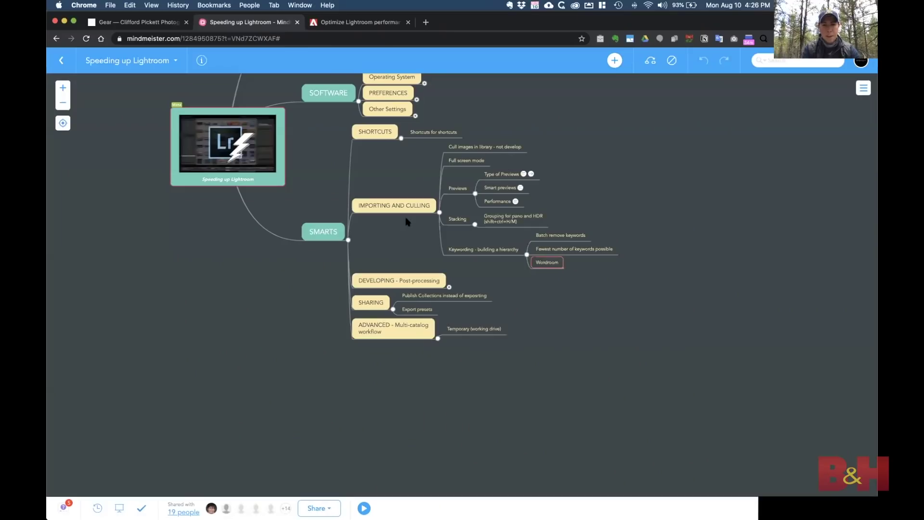
- Collapse IMPORTING AND CULLING, expand DEVELOPING - Post-processing, then select DJI_0477 back in Lightroom
{"action": "left_click", "coordinate": [438, 211]}
{"action": "left_click_drag", "start_coordinate": [656, 254], "coordinate": [438, 259]}
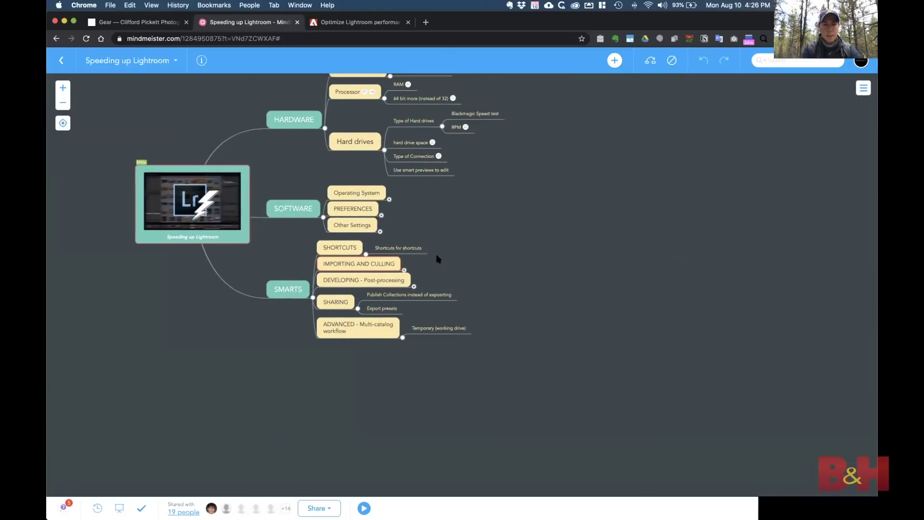
{"action": "left_click", "coordinate": [413, 287]}
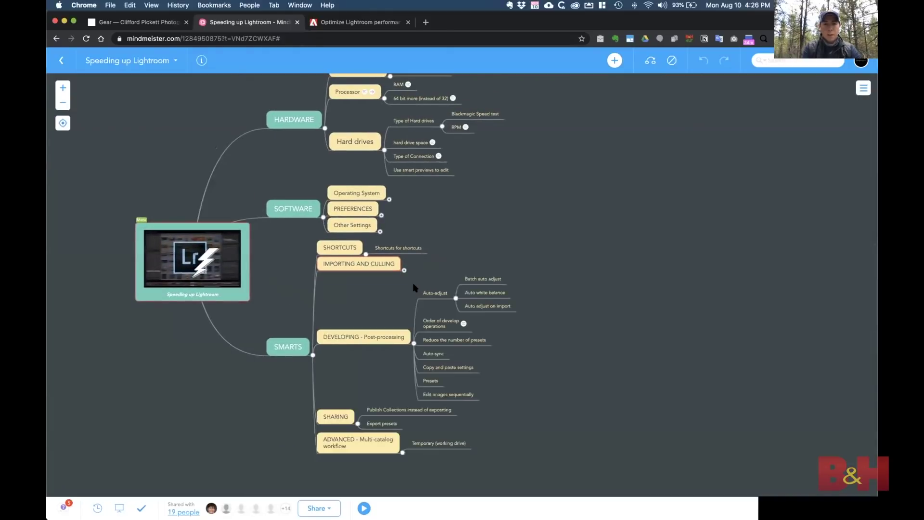
{"action": "key", "text": "super+Tab"}
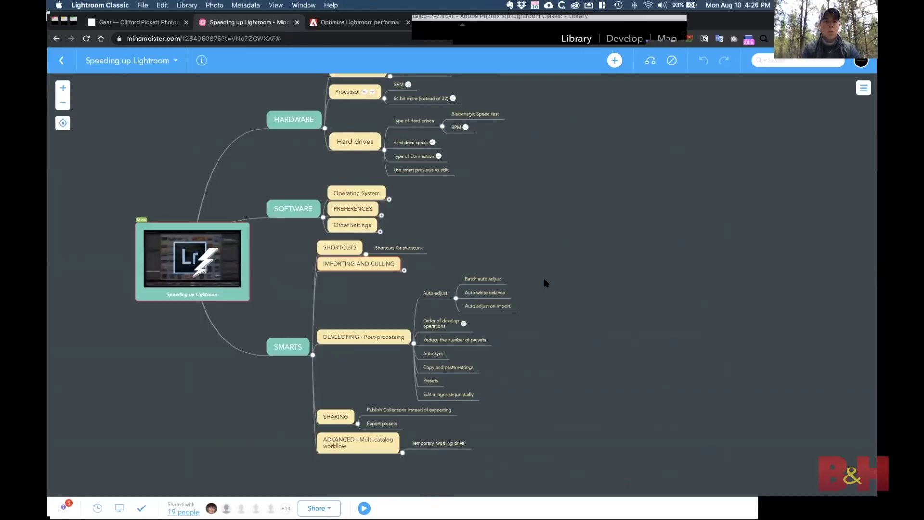
{"action": "left_click", "coordinate": [240, 223]}
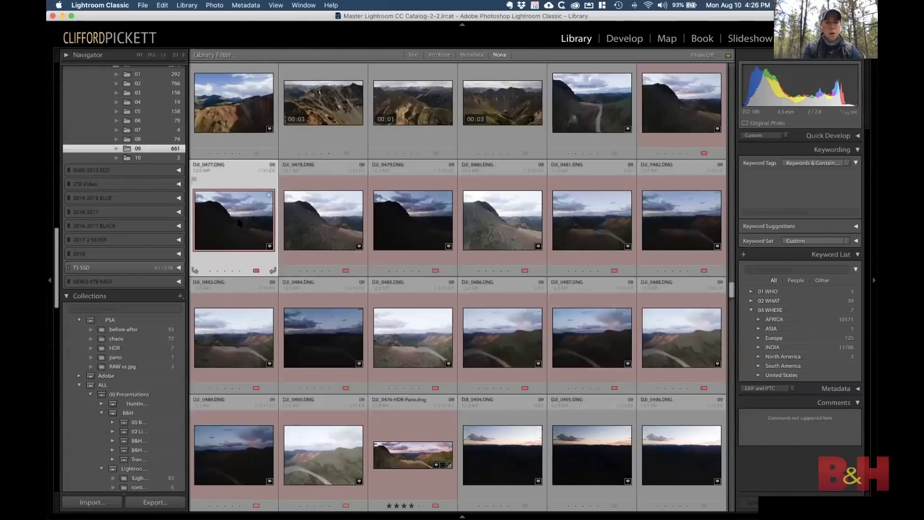
- Apply Auto Settings to DJI_0477 and DJI_0479, then open DJI_0477 in the Develop module
{"action": "left_click", "coordinate": [405, 229], "text": "super"}
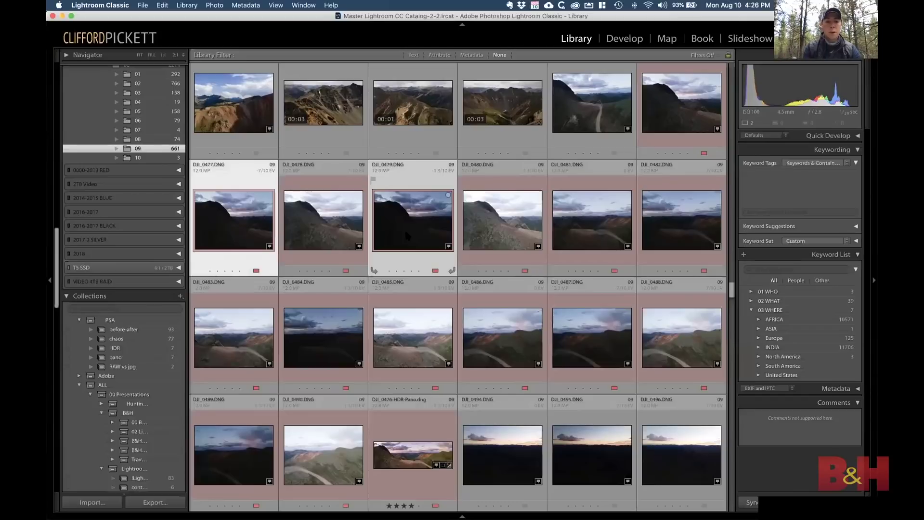
{"action": "key", "text": "super+u"}
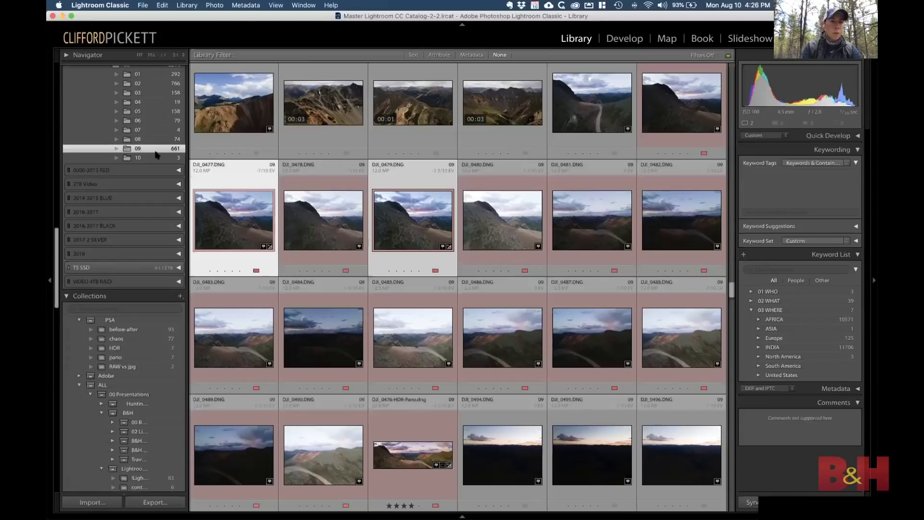
{"action": "key", "text": "Right"}
{"action": "left_click", "coordinate": [235, 233]}
{"action": "key", "text": "d"}
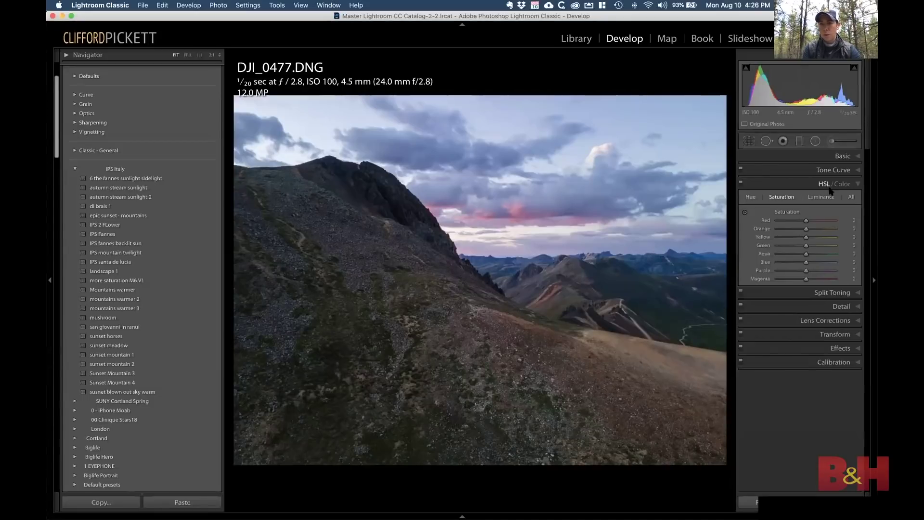
- Warm DJI_0477's white balance to Temp 6,910 and Tint +19, comparing before and after
{"action": "left_click", "coordinate": [839, 157]}
{"action": "left_click_drag", "start_coordinate": [806, 218], "coordinate": [808, 229]}
{"action": "key", "text": "backslash"}
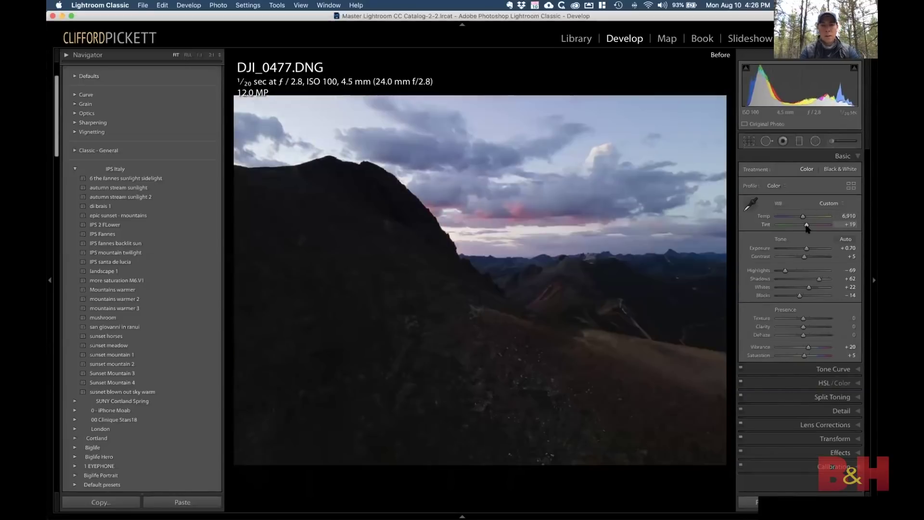
{"action": "key", "text": "backslash"}
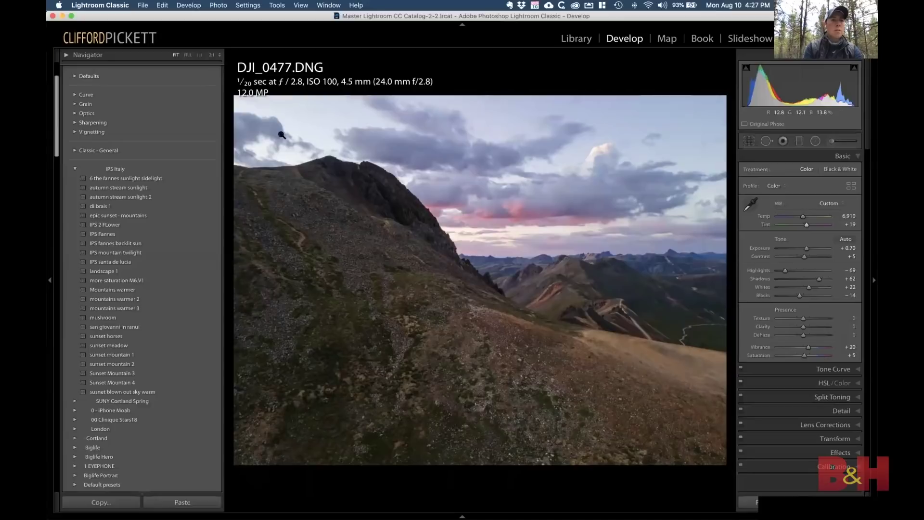
- Bring up the Manage Presets dialog from the develop preset options
{"action": "scroll", "coordinate": [199, 112], "scroll_direction": "up", "scroll_amount": 5}
{"action": "scroll", "coordinate": [200, 112], "scroll_direction": "down", "scroll_amount": 1}
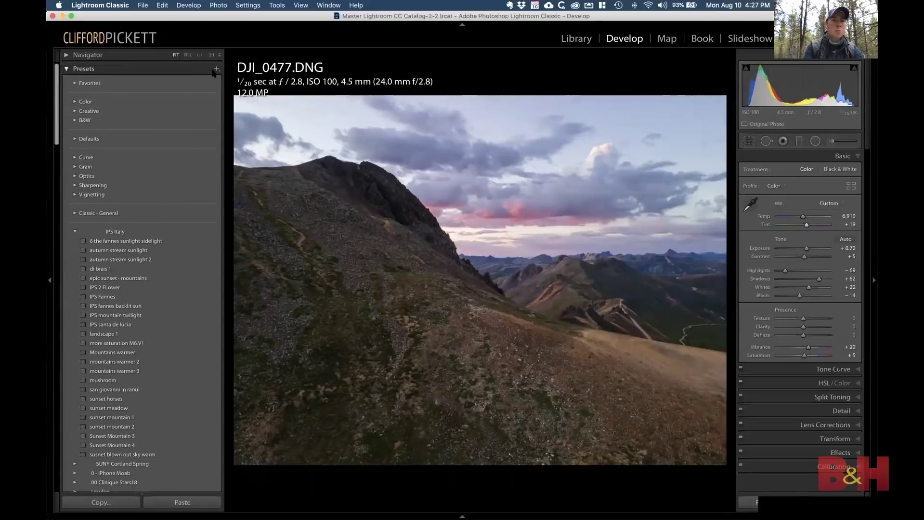
{"action": "left_click", "coordinate": [217, 69]}
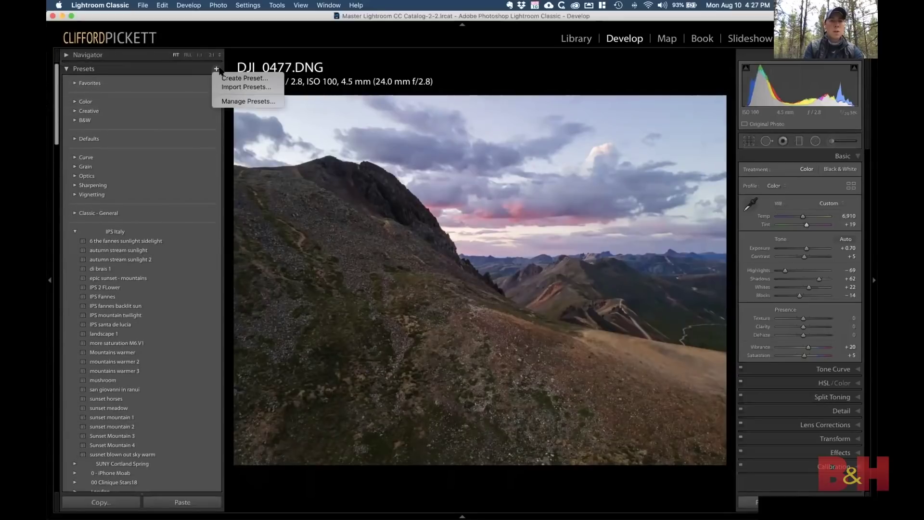
{"action": "left_click", "coordinate": [263, 102]}
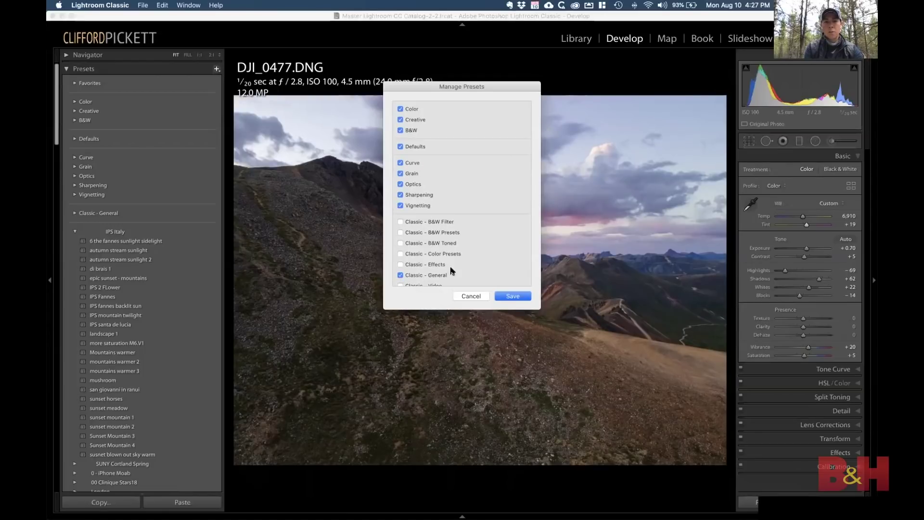
- Save the preset group visibility, expand Classic - General, then start an import from the Library grid
{"action": "scroll", "coordinate": [482, 245], "scroll_direction": "down", "scroll_amount": 4}
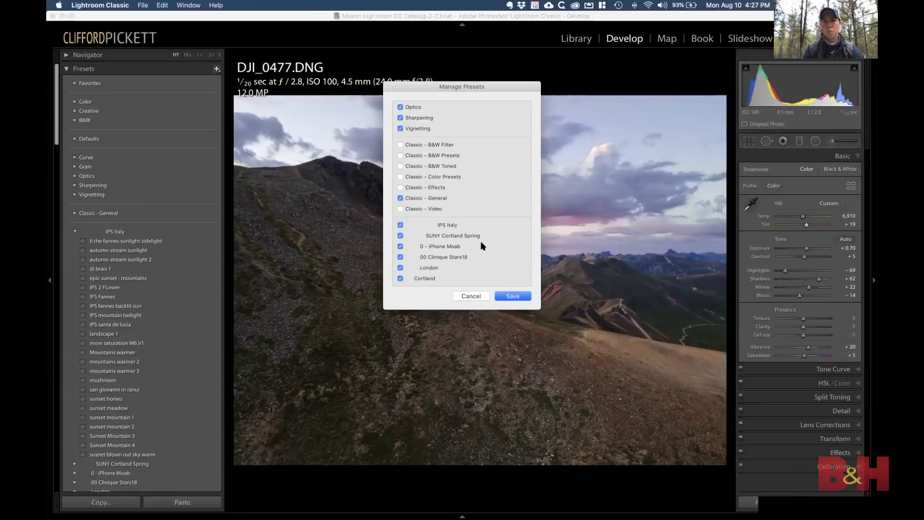
{"action": "left_click", "coordinate": [512, 296]}
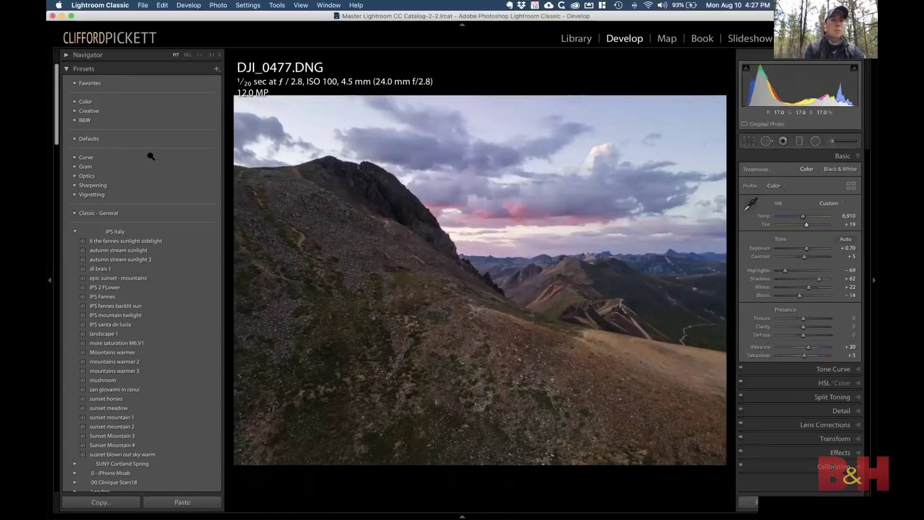
{"action": "left_click", "coordinate": [76, 213]}
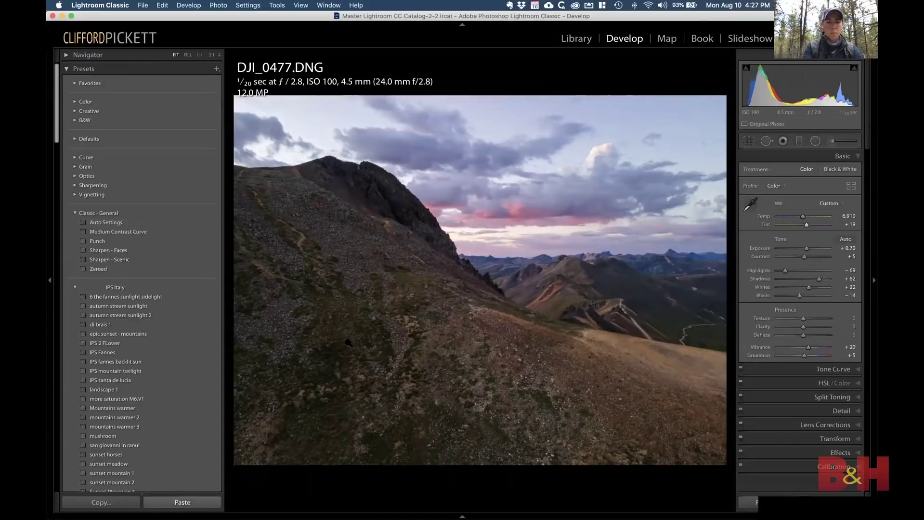
{"action": "key", "text": "g"}
{"action": "left_click", "coordinate": [92, 503]}
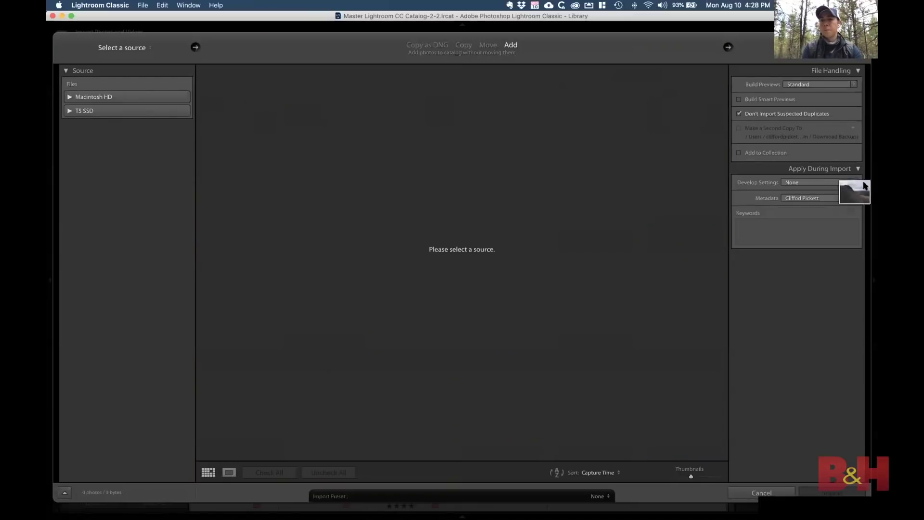
{"action": "left_click_drag", "start_coordinate": [864, 185], "coordinate": [799, 187]}
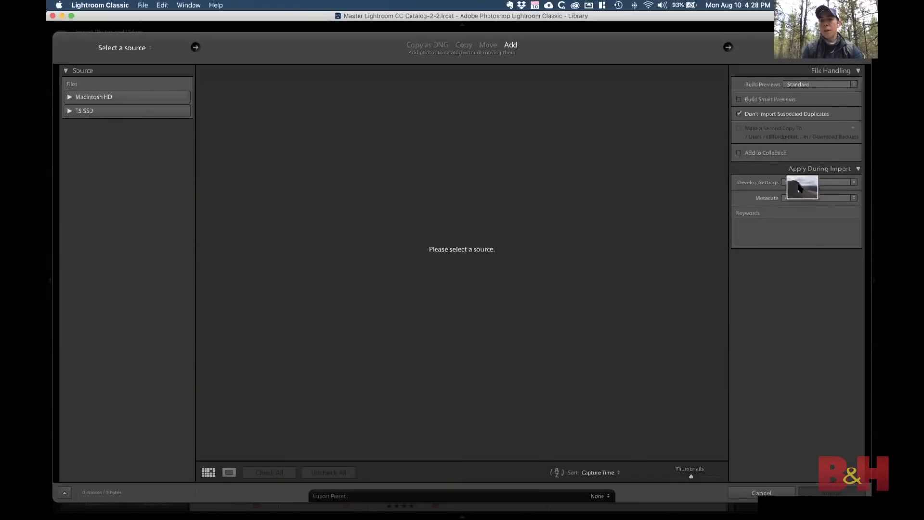
{"action": "left_click", "coordinate": [852, 184]}
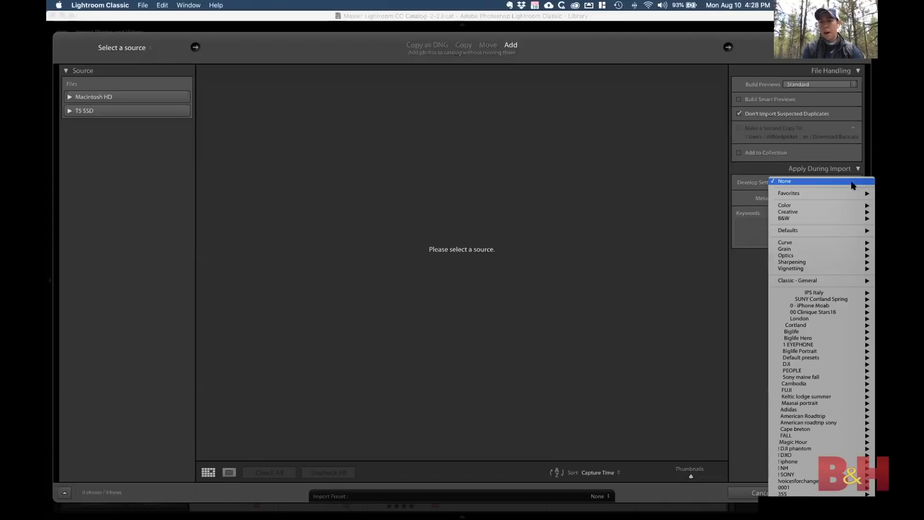
{"action": "mouse_move", "coordinate": [859, 282]}
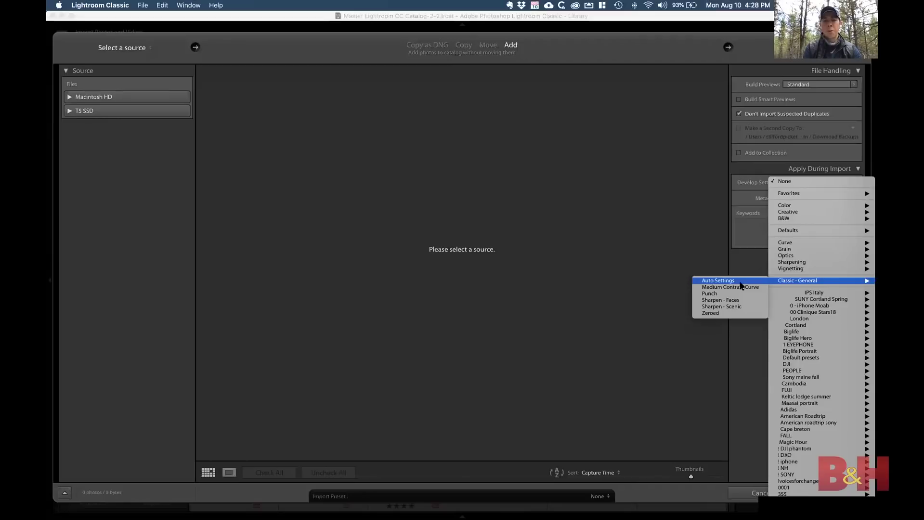
{"action": "left_click", "coordinate": [713, 249]}
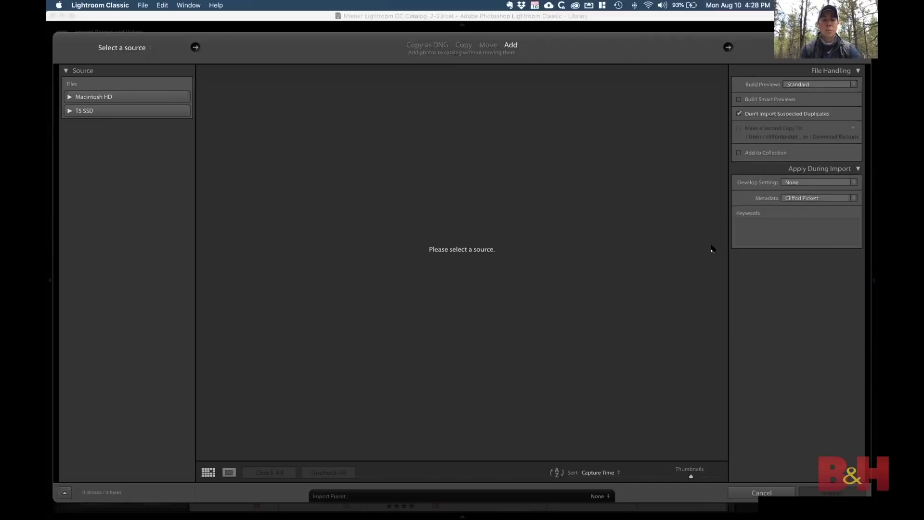
{"action": "key", "text": "super+Tab"}
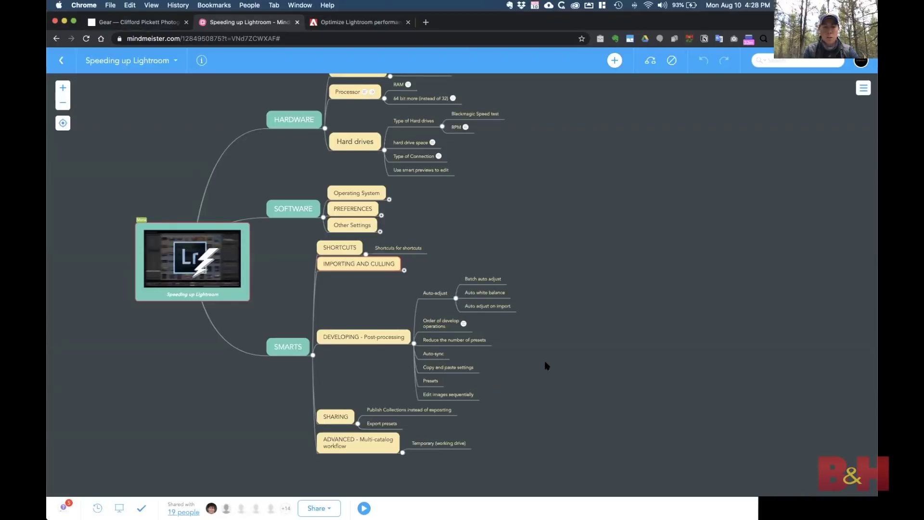
{"action": "key", "text": "super+Tab"}
- Cancel the import and make the photos Black & White with exposure -3.15 and auto tone
{"action": "left_click", "coordinate": [762, 493]}
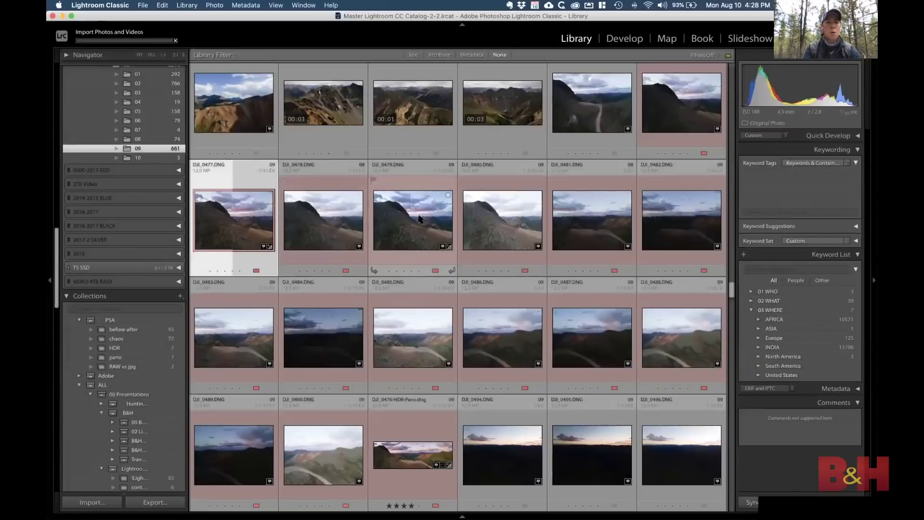
{"action": "key", "text": "d"}
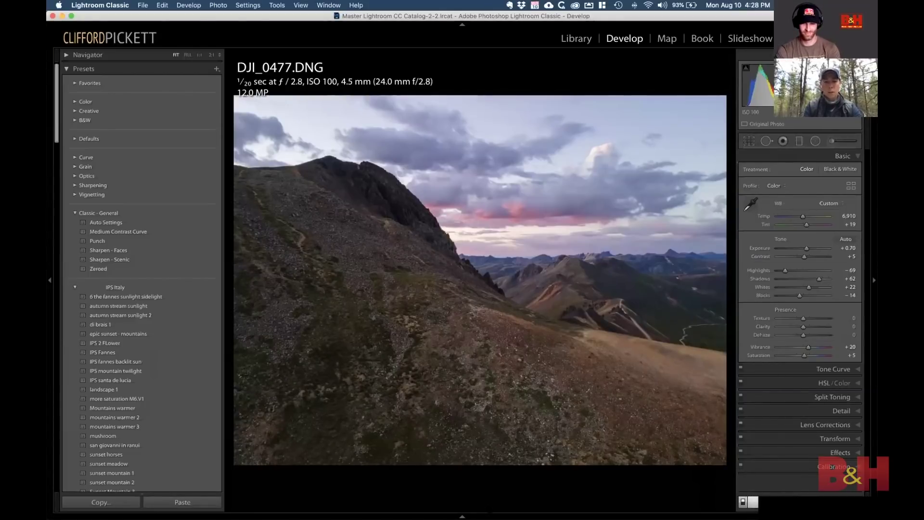
{"action": "key", "text": "F6"}
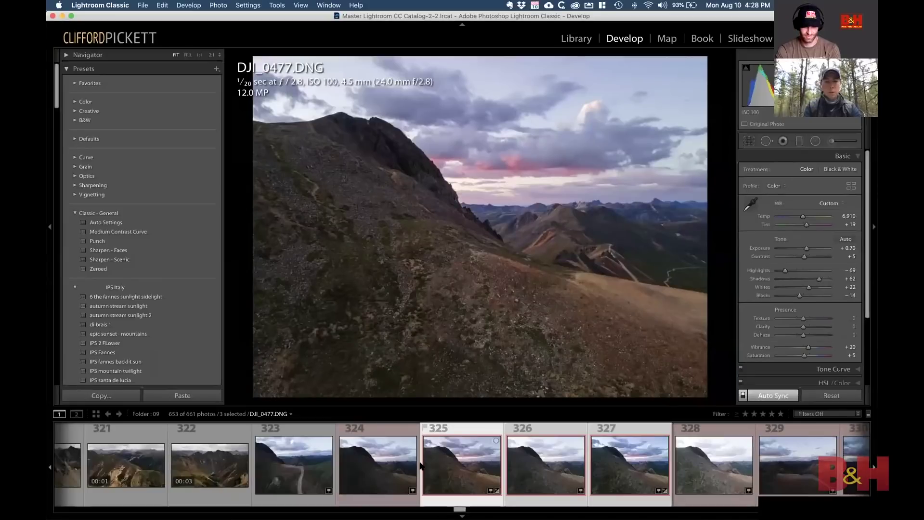
{"action": "key", "text": "v"}
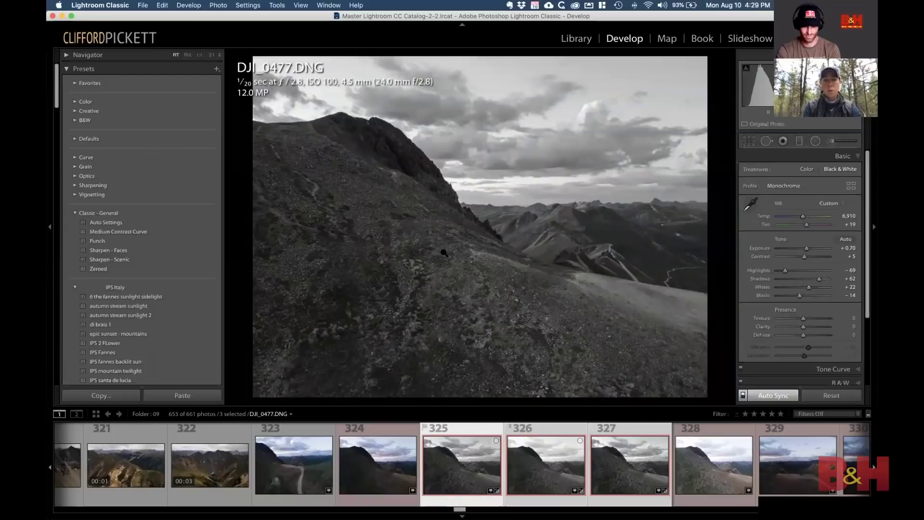
{"action": "left_click_drag", "start_coordinate": [806, 248], "coordinate": [788, 250]}
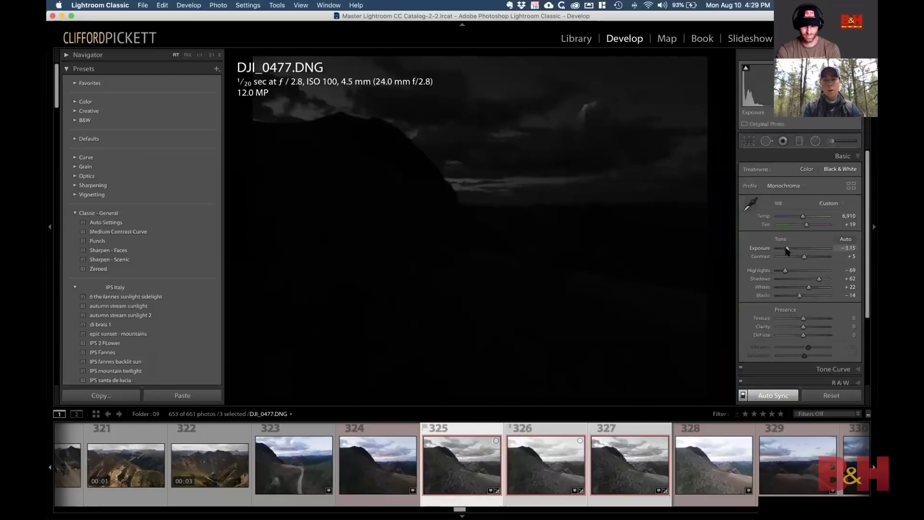
{"action": "key", "text": "super+u"}
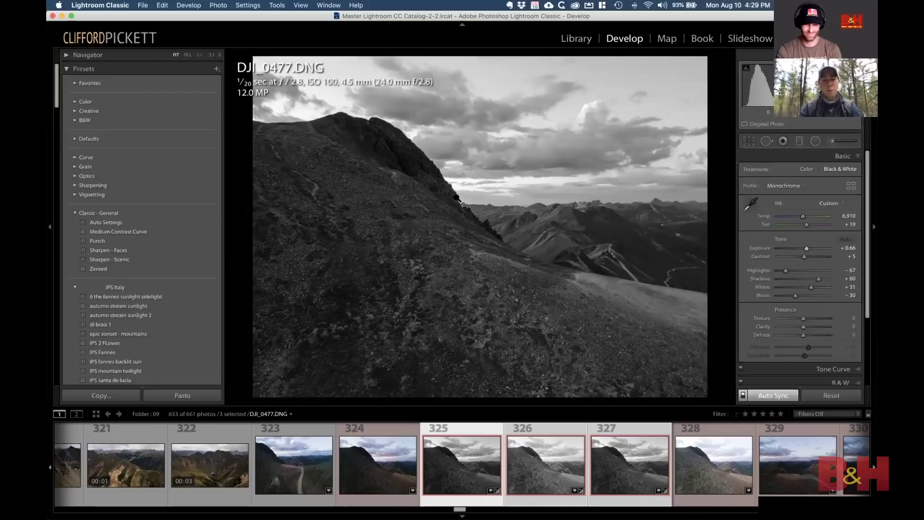
- Return to the Library grid and switch to the MindMeister mind map
{"action": "left_click", "coordinate": [394, 231]}
{"action": "key", "text": "g"}
{"action": "key", "text": "super+Tab"}
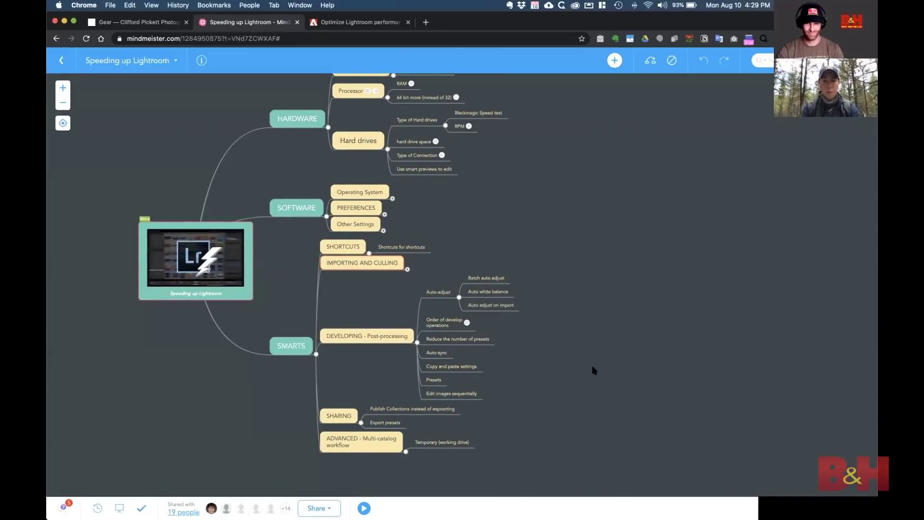
- Select the SHARING topic in the mind map, then return to Lightroom's Library grid
{"action": "scroll", "coordinate": [555, 368], "scroll_direction": "down", "scroll_amount": 1}
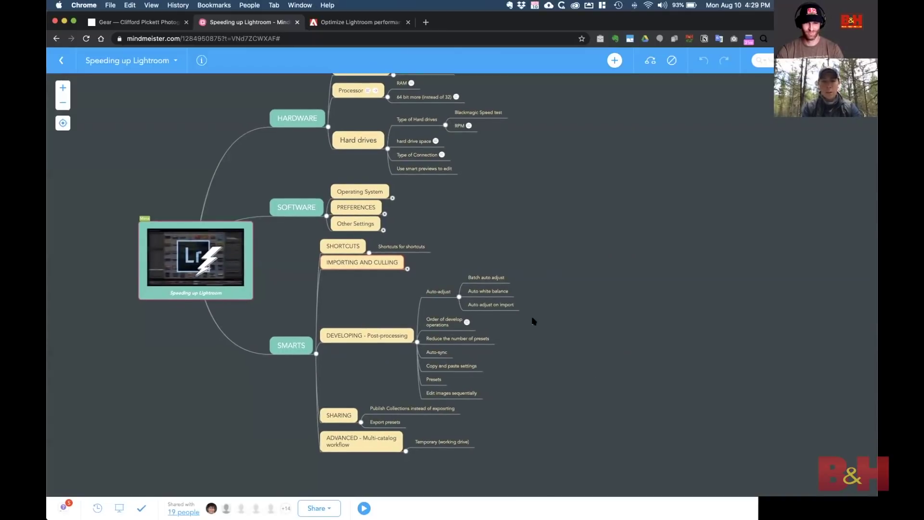
{"action": "key", "text": "XF86MonBrightnessUp"}
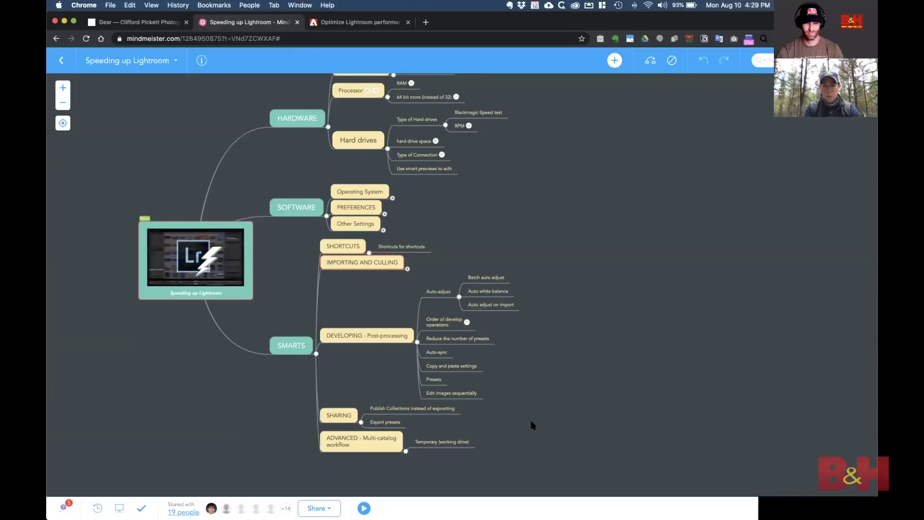
{"action": "left_click", "coordinate": [337, 416]}
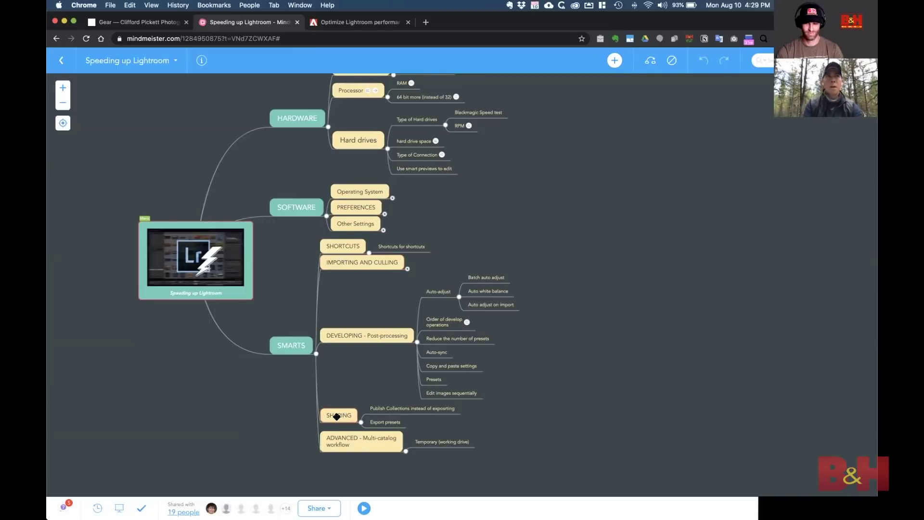
{"action": "key", "text": "super+Tab"}
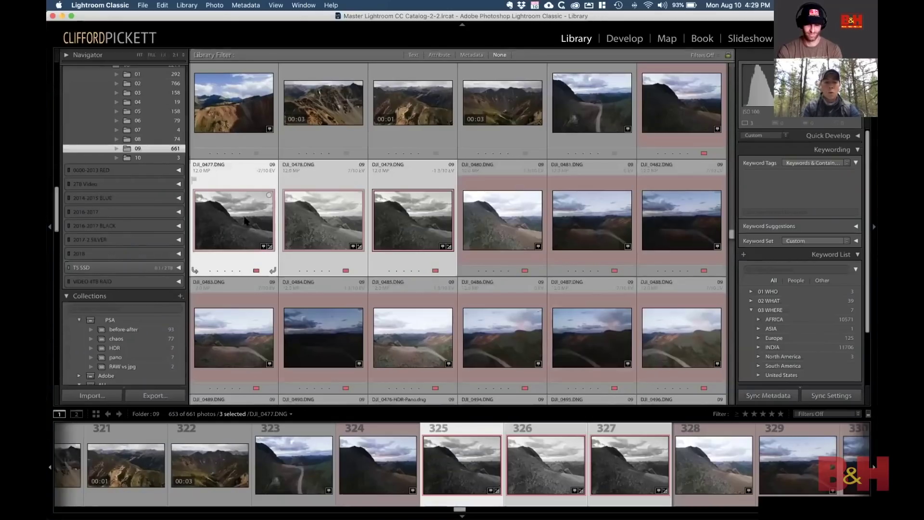
- Save the export settings as a user preset named 'Demo B&H' and cancel the export
{"action": "key", "text": "super+shift+e"}
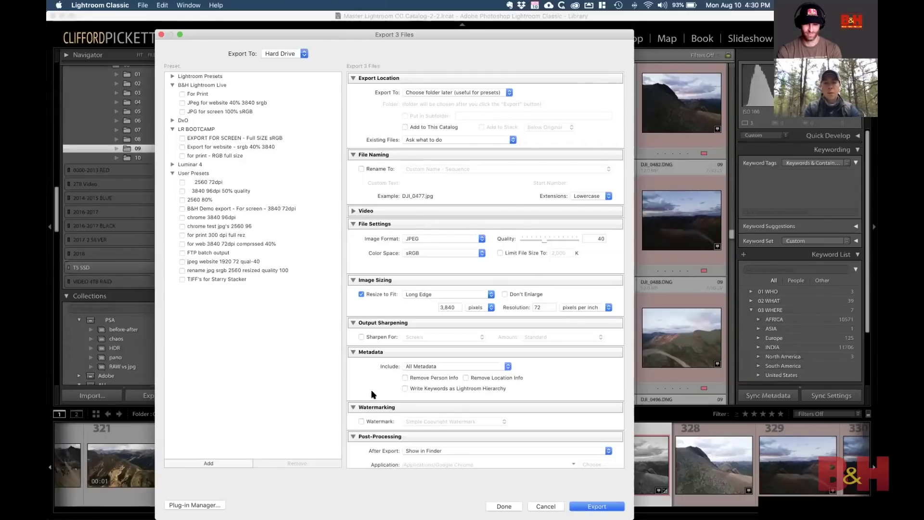
{"action": "left_click", "coordinate": [198, 463]}
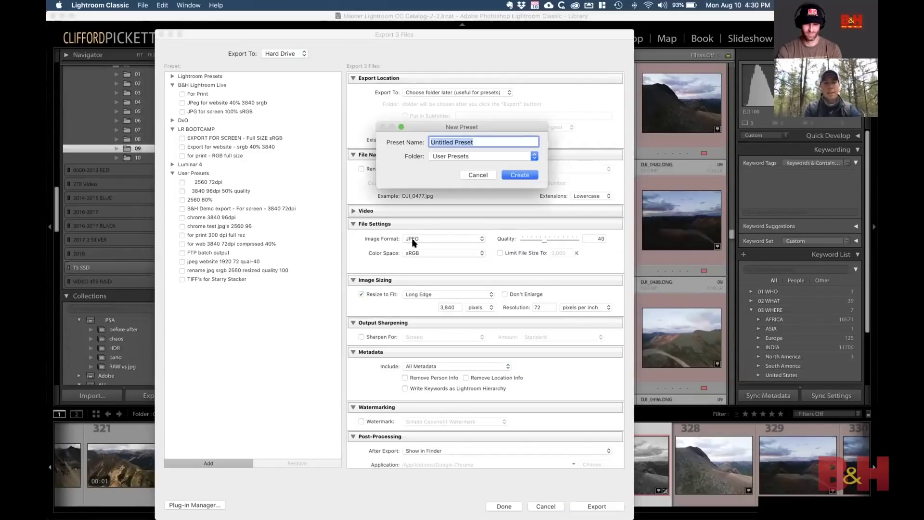
{"action": "type", "text": "Demo B&H"}
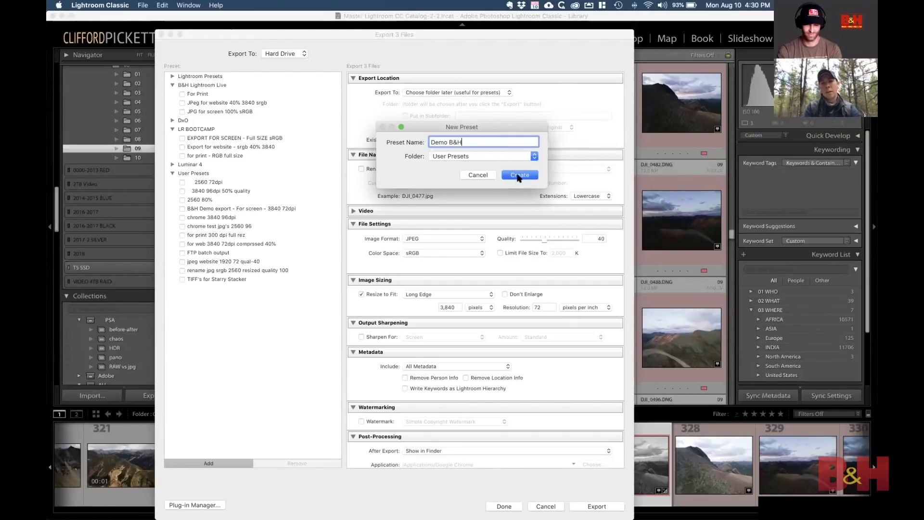
{"action": "left_click", "coordinate": [519, 175]}
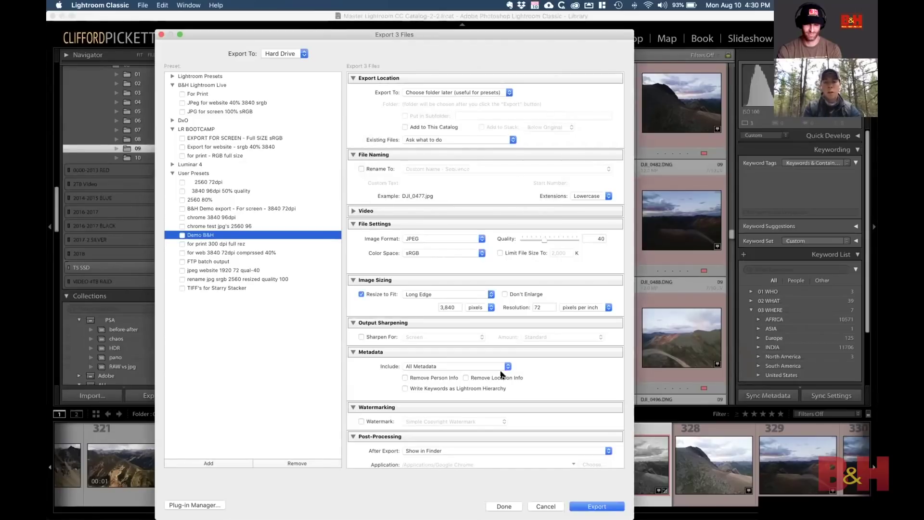
{"action": "left_click", "coordinate": [544, 506]}
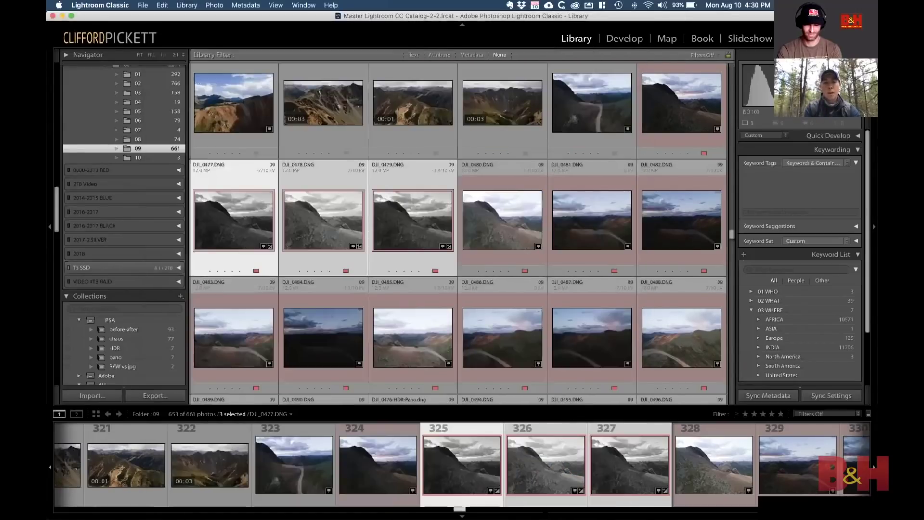
- Check that 'Demo B&H' appears in a thumbnail's Export submenu, then dismiss the menu
{"action": "right_click", "coordinate": [403, 240]}
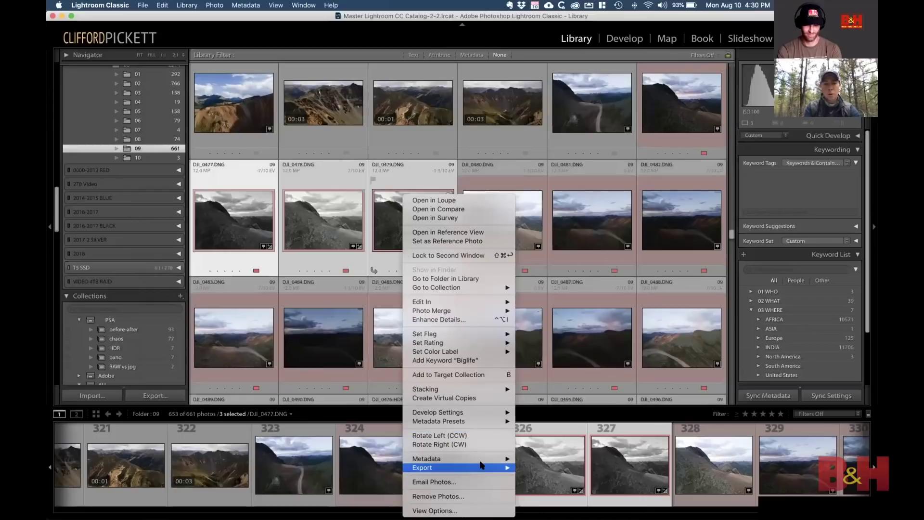
{"action": "mouse_move", "coordinate": [481, 465]}
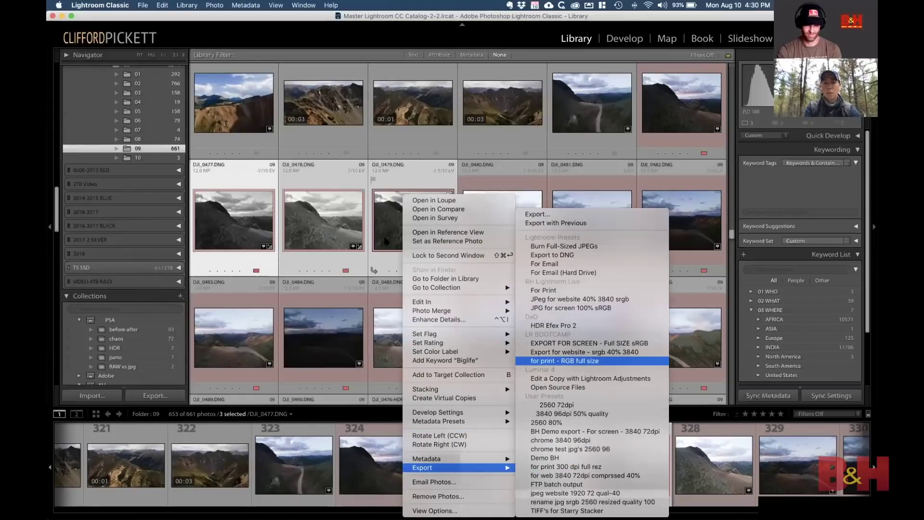
{"action": "left_click", "coordinate": [319, 221]}
{"action": "left_click", "coordinate": [319, 221]}
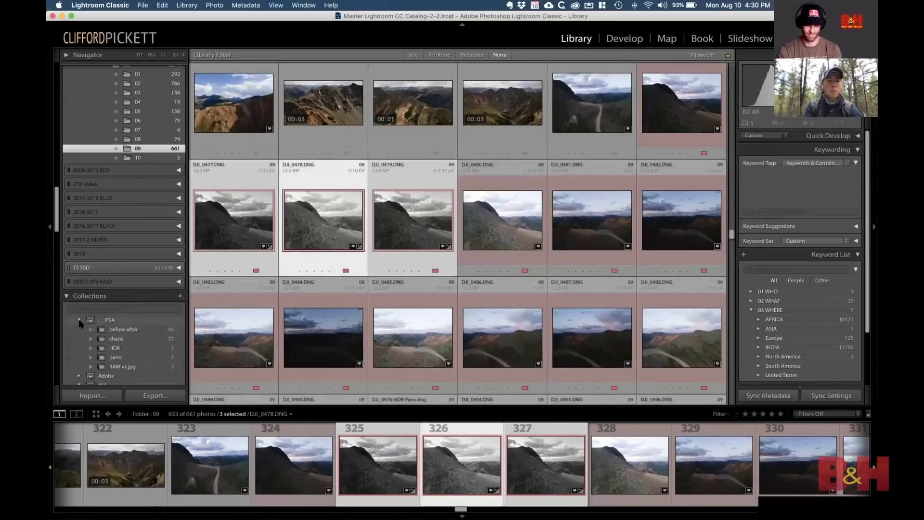
- Put the three selected photos in a new synced, public collection named 'SPeed of lightroom'
{"action": "left_click", "coordinate": [80, 319]}
{"action": "left_click", "coordinate": [181, 296]}
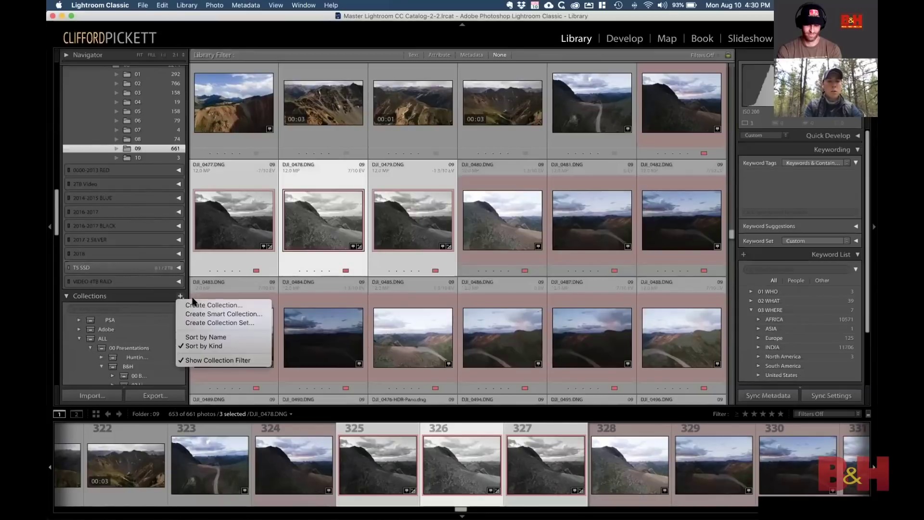
{"action": "left_click", "coordinate": [205, 304]}
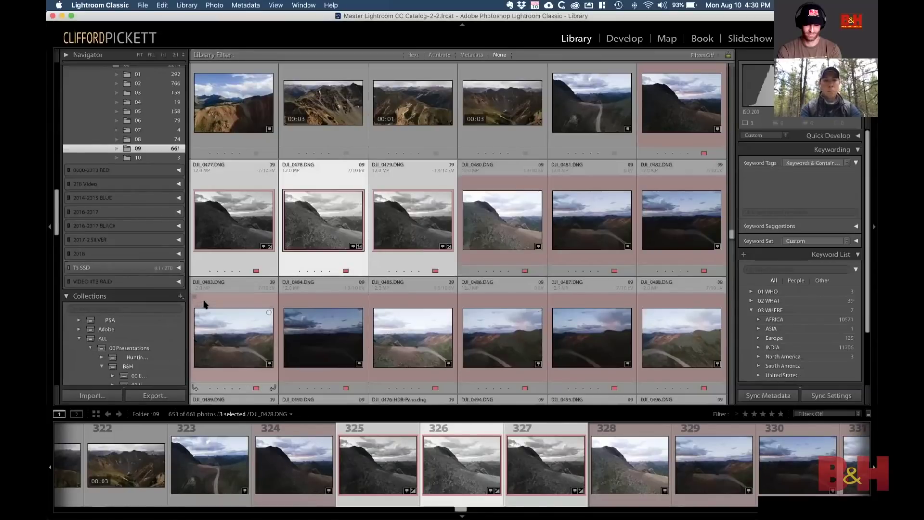
{"action": "type", "text": "SPeed of lightroom"}
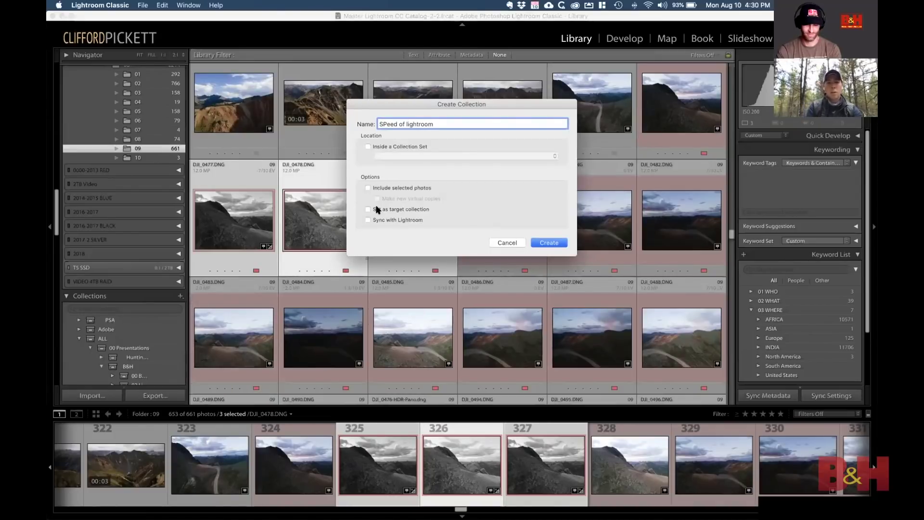
{"action": "left_click", "coordinate": [369, 188]}
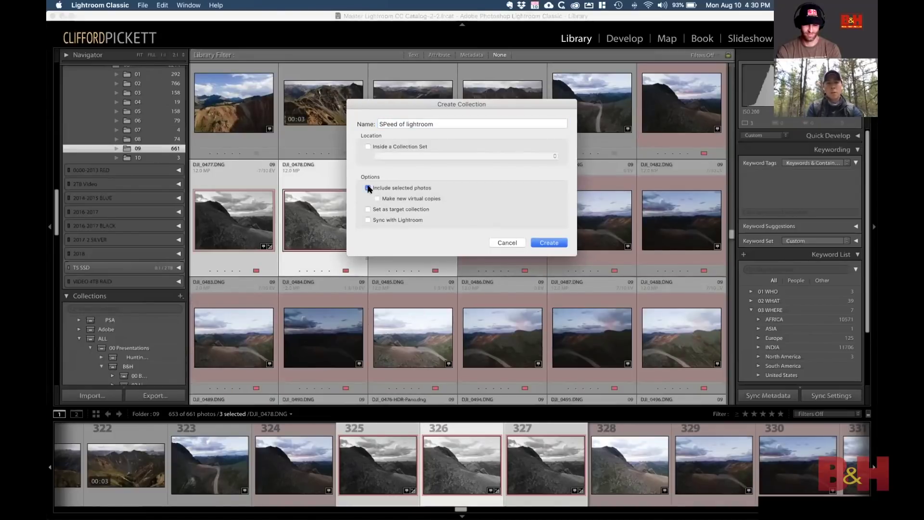
{"action": "left_click", "coordinate": [368, 220]}
{"action": "left_click", "coordinate": [549, 242]}
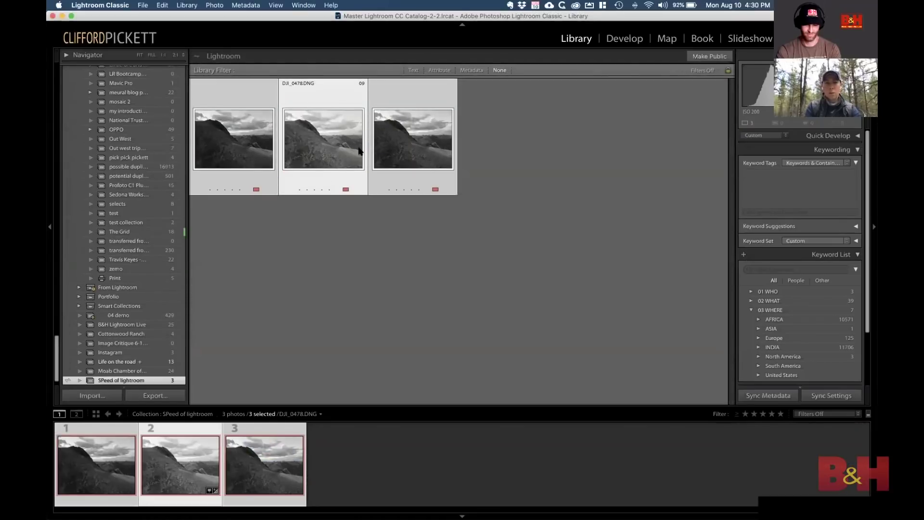
{"action": "left_click", "coordinate": [711, 56]}
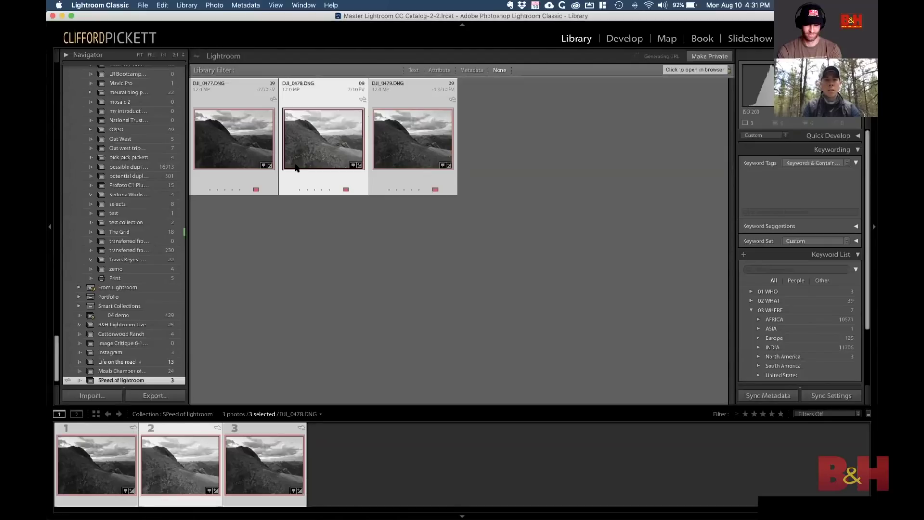
- Select all three collection photos and reset their develop settings to remove the black-and-white edits
{"action": "key", "text": "super+d"}
{"action": "key", "text": "Left"}
{"action": "key", "text": "super+a"}
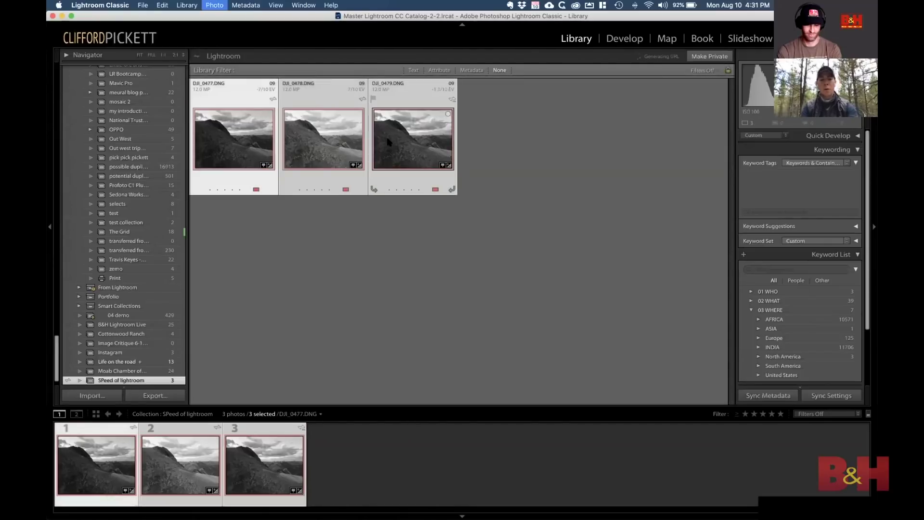
{"action": "key", "text": "super+shift+r"}
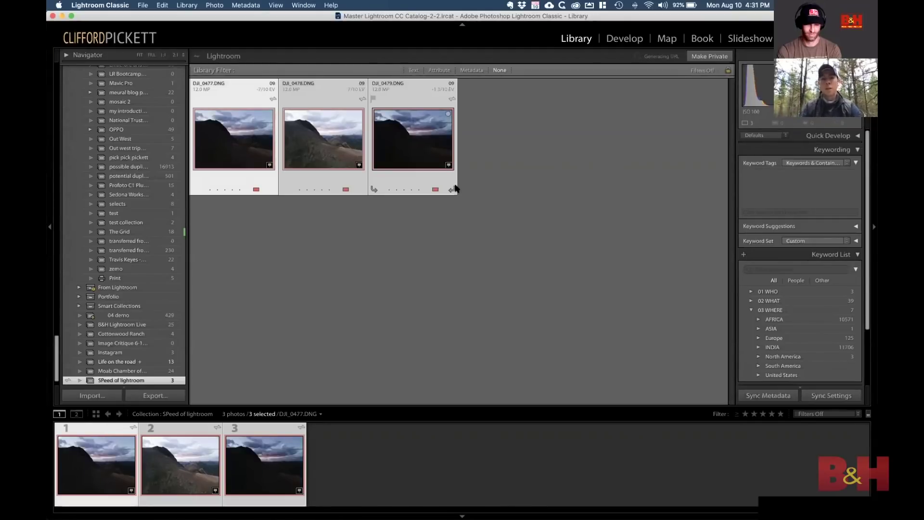
{"action": "key", "text": "super+Tab"}
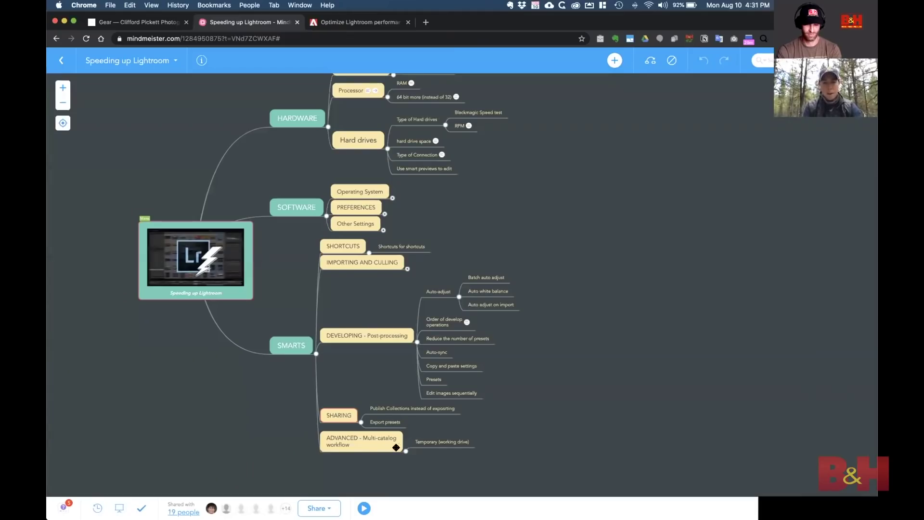
- Select the ADVANCED - Multi-catalog workflow branch, then switch to the Gear — Clifford Pickett tab
{"action": "left_click", "coordinate": [363, 442]}
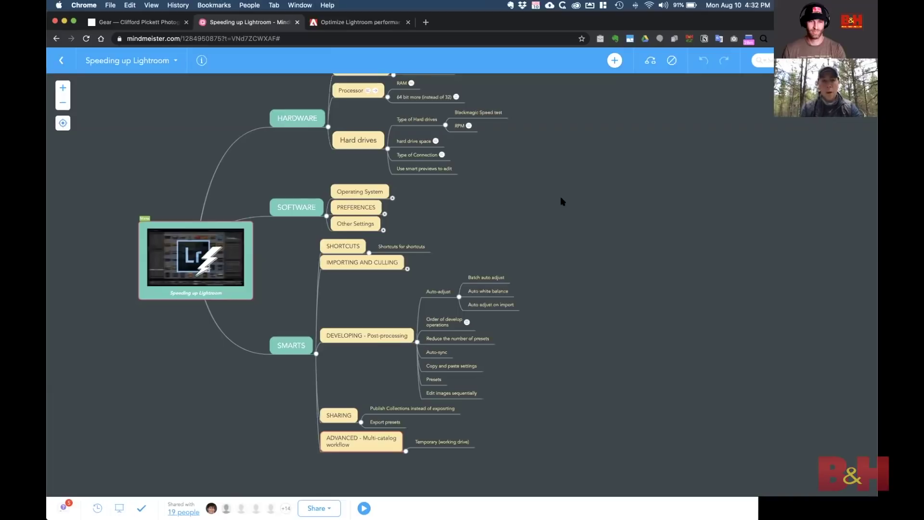
{"action": "left_click", "coordinate": [141, 21]}
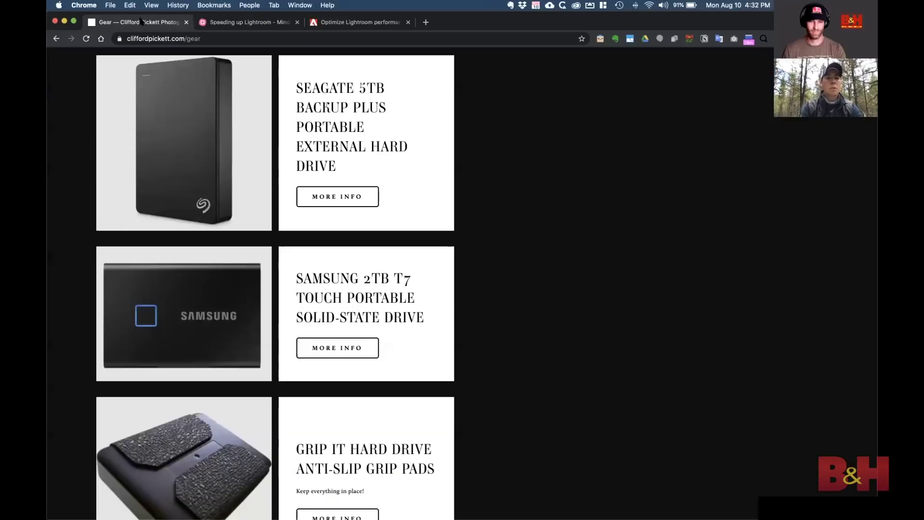
- Go from the cliffordpickett.com home page to the Workshops Calendar and browse the listed workshops
{"action": "scroll", "coordinate": [122, 81], "scroll_direction": "up", "scroll_amount": 6}
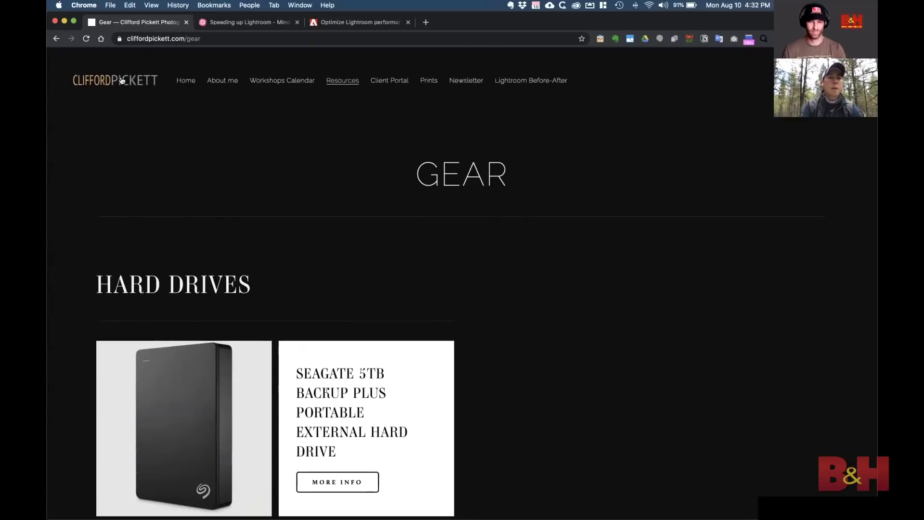
{"action": "left_click", "coordinate": [122, 81]}
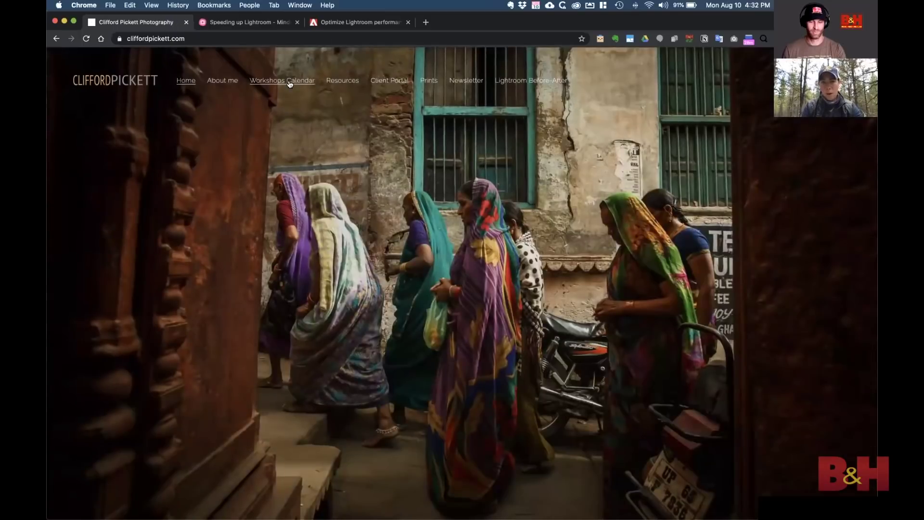
{"action": "left_click", "coordinate": [290, 82]}
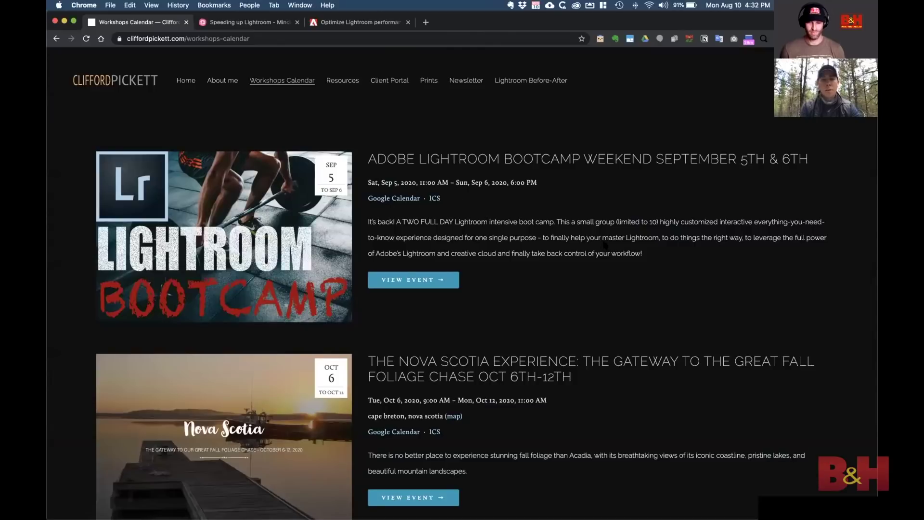
{"action": "scroll", "coordinate": [602, 238], "scroll_direction": "down", "scroll_amount": 3}
{"action": "scroll", "coordinate": [605, 246], "scroll_direction": "down", "scroll_amount": 7}
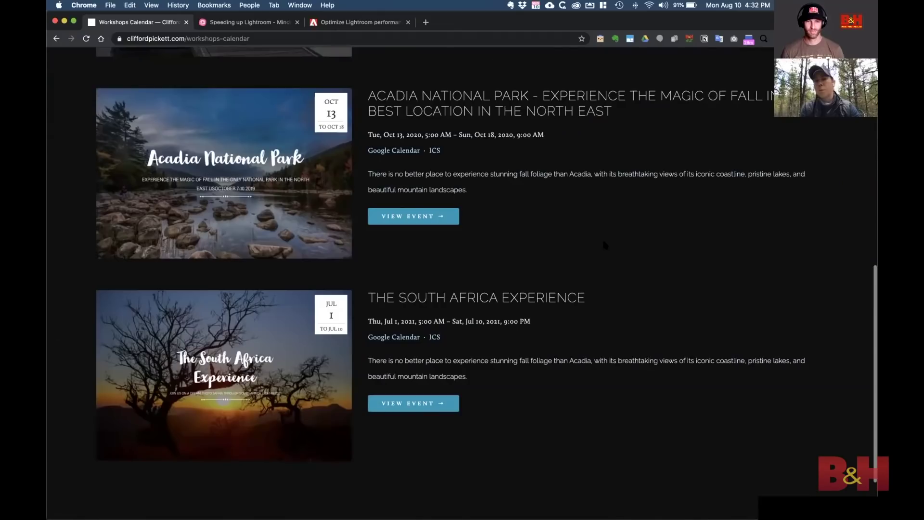
{"action": "scroll", "coordinate": [604, 244], "scroll_direction": "up", "scroll_amount": 10}
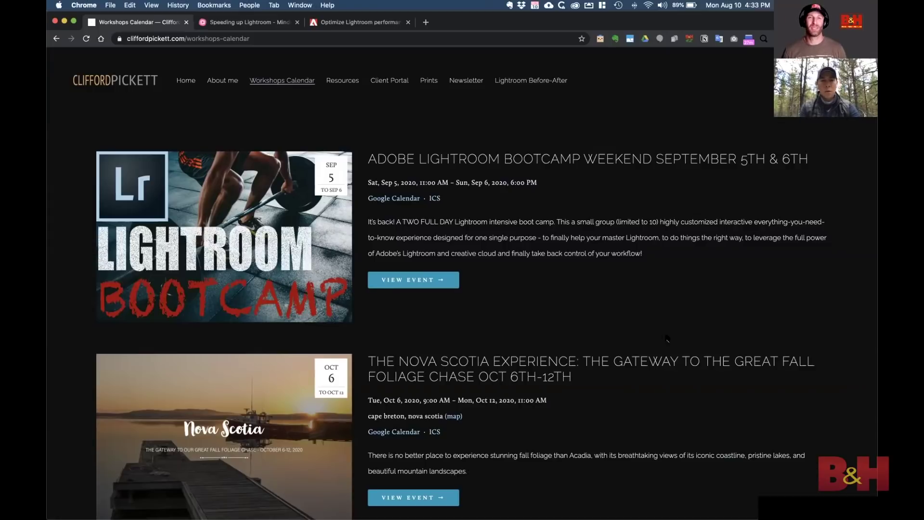
{"action": "scroll", "coordinate": [572, 304], "scroll_direction": "down", "scroll_amount": 5}
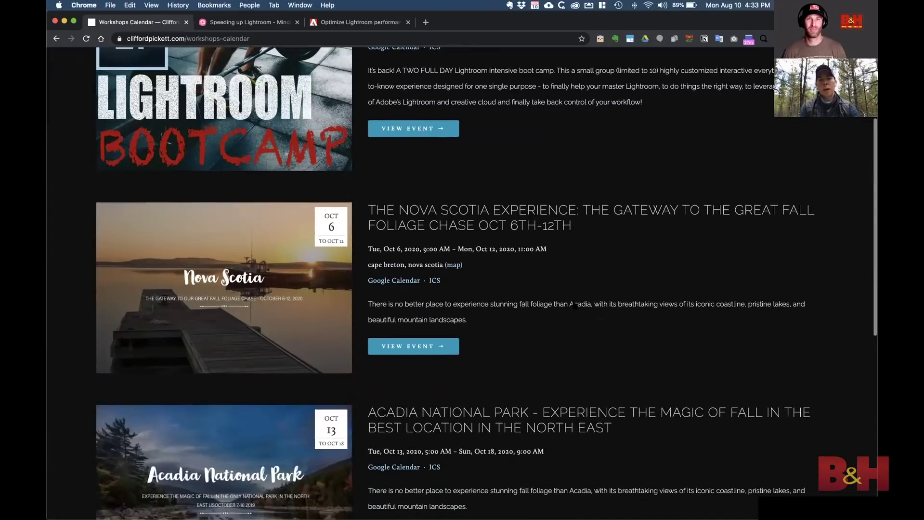
{"action": "scroll", "coordinate": [573, 304], "scroll_direction": "down", "scroll_amount": 5}
{"action": "scroll", "coordinate": [571, 288], "scroll_direction": "up", "scroll_amount": 3}
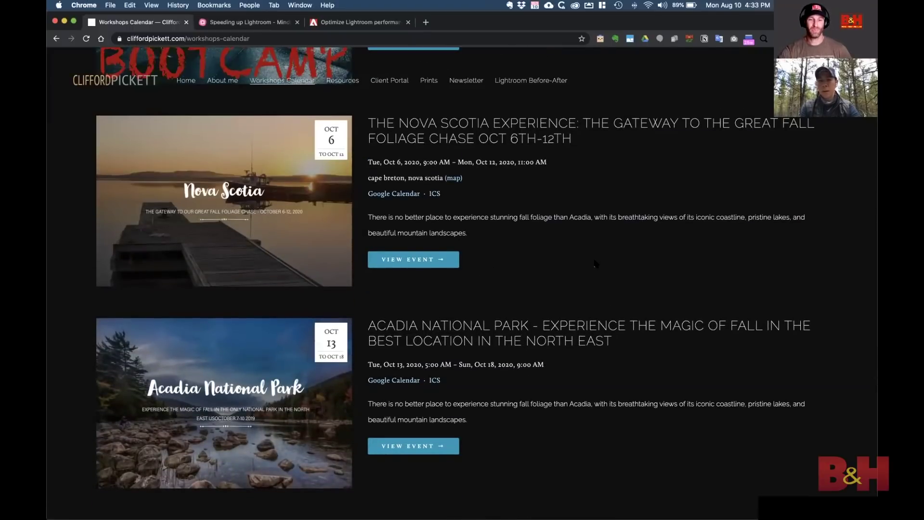
{"action": "scroll", "coordinate": [596, 264], "scroll_direction": "down", "scroll_amount": 3}
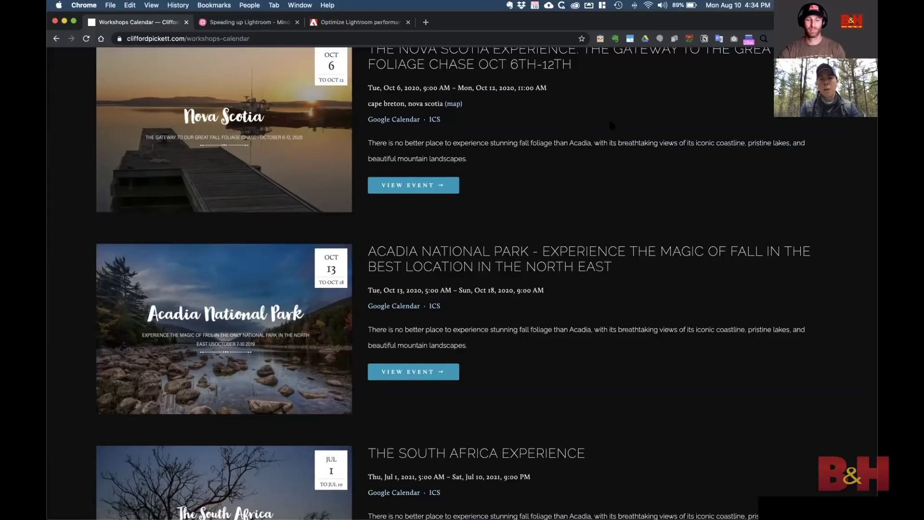
{"action": "scroll", "coordinate": [610, 125], "scroll_direction": "up", "scroll_amount": 3}
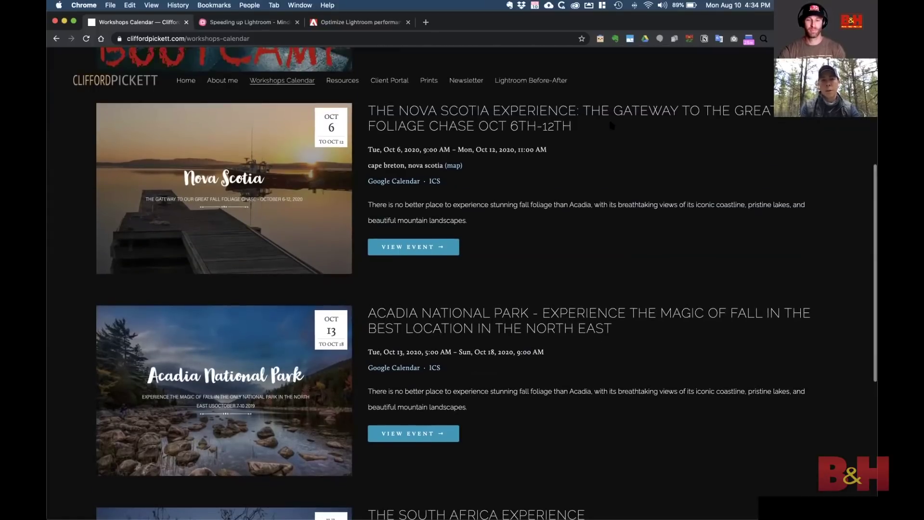
{"action": "scroll", "coordinate": [609, 130], "scroll_direction": "down", "scroll_amount": 1}
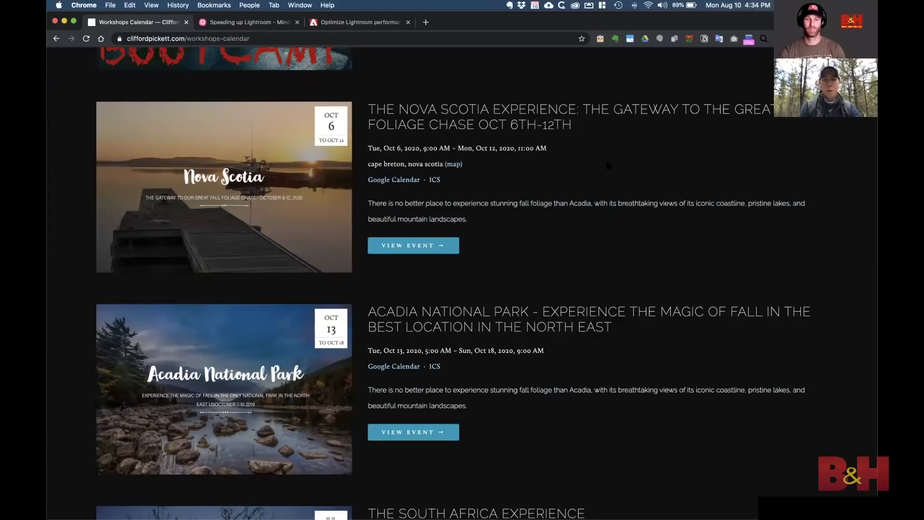
{"action": "scroll", "coordinate": [605, 164], "scroll_direction": "down", "scroll_amount": 2}
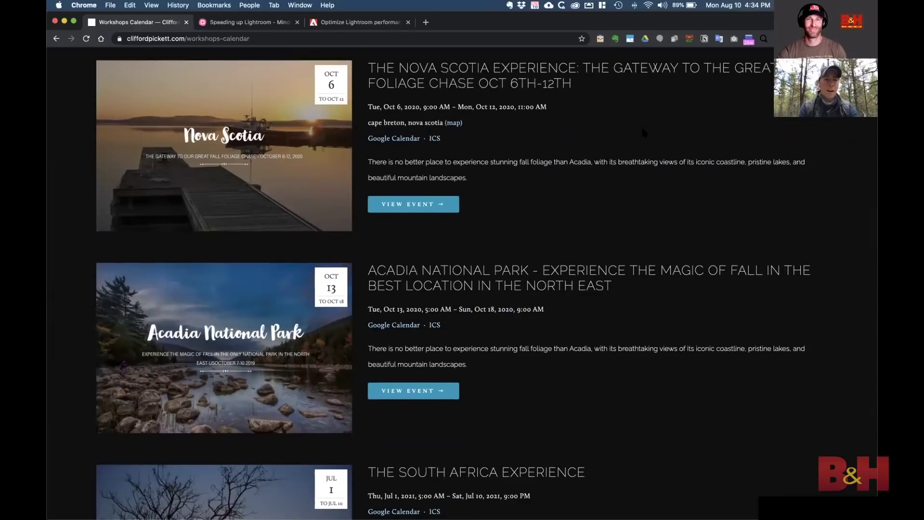
{"action": "scroll", "coordinate": [642, 131], "scroll_direction": "down", "scroll_amount": 10}
{"action": "scroll", "coordinate": [642, 133], "scroll_direction": "up", "scroll_amount": 3}
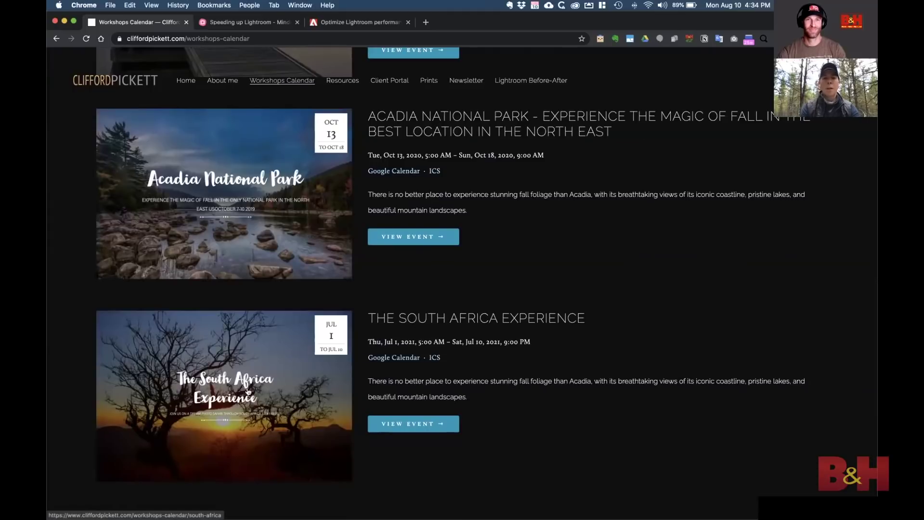
{"action": "scroll", "coordinate": [538, 253], "scroll_direction": "up", "scroll_amount": 20}
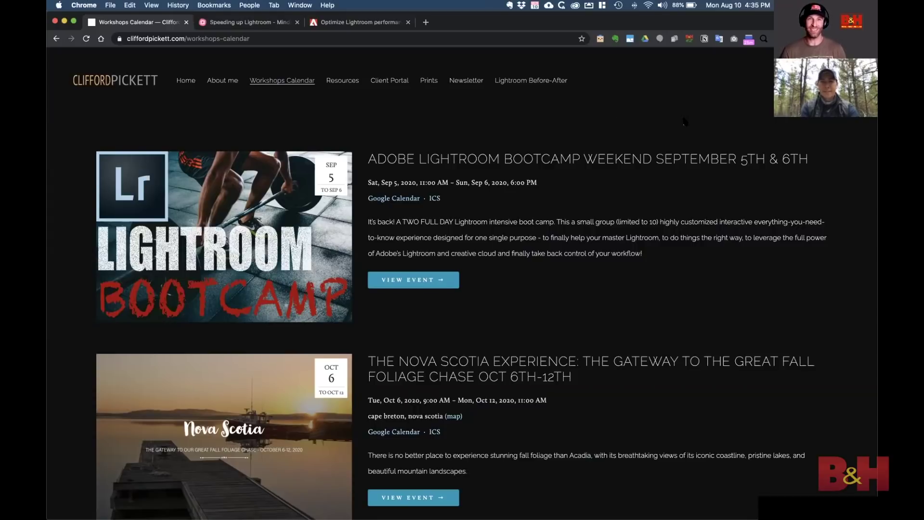
{"action": "scroll", "coordinate": [673, 114], "scroll_direction": "down", "scroll_amount": 1}
{"action": "scroll", "coordinate": [673, 114], "scroll_direction": "up", "scroll_amount": 1}
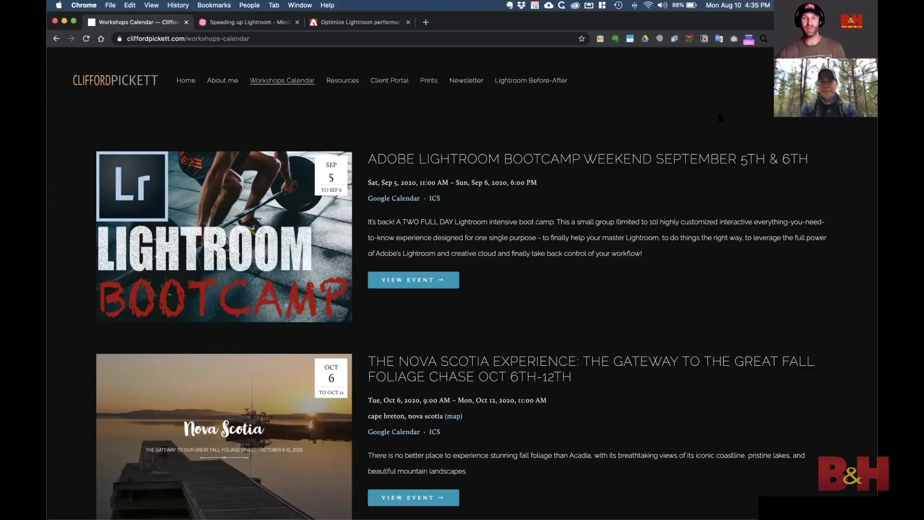
{"action": "scroll", "coordinate": [725, 120], "scroll_direction": "down", "scroll_amount": 1}
{"action": "scroll", "coordinate": [724, 120], "scroll_direction": "up", "scroll_amount": 1}
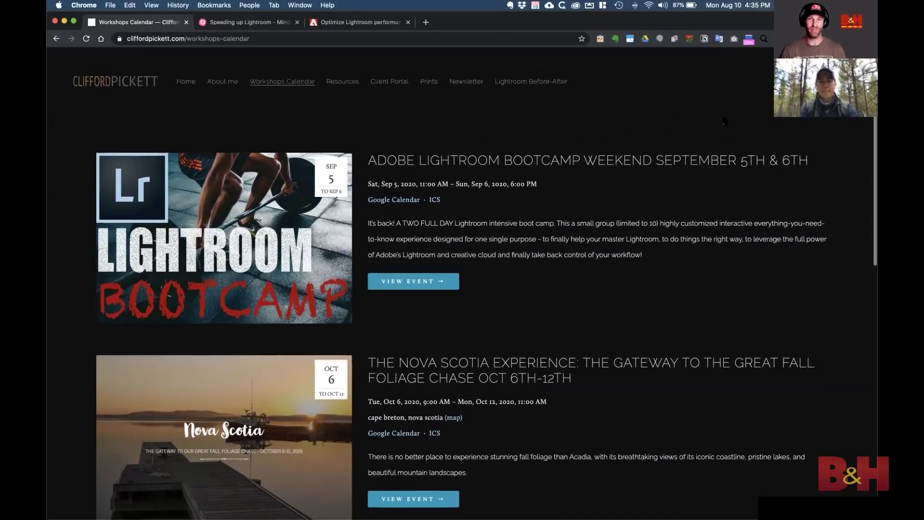